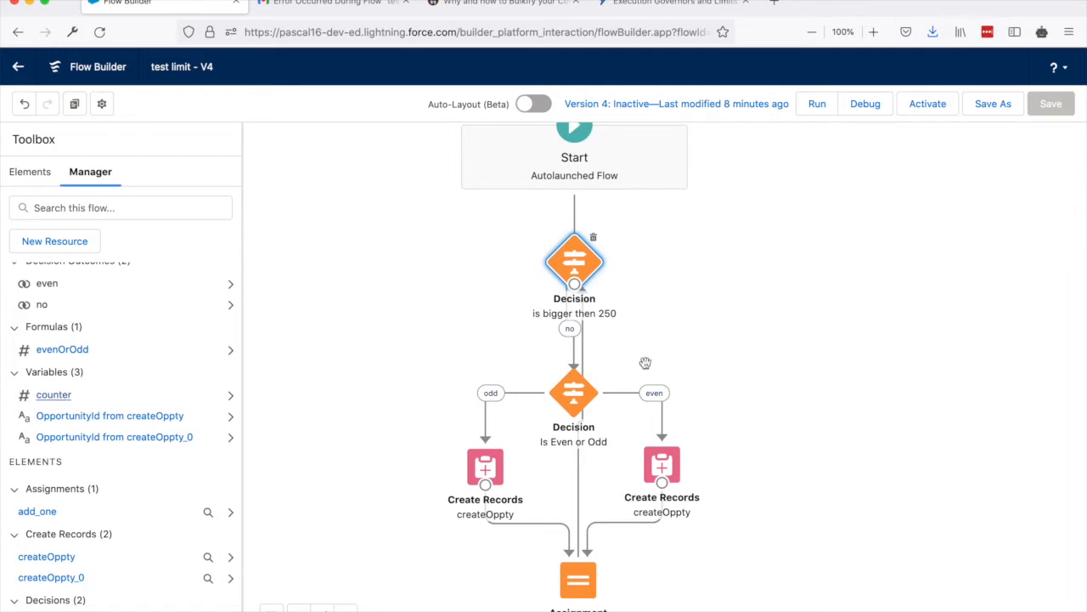
# Review the outcome conditions of the "is bigger then 250" and "Is Even or Odd" decisions, closing each without changes.
pyautogui.doubleClick(575, 266)
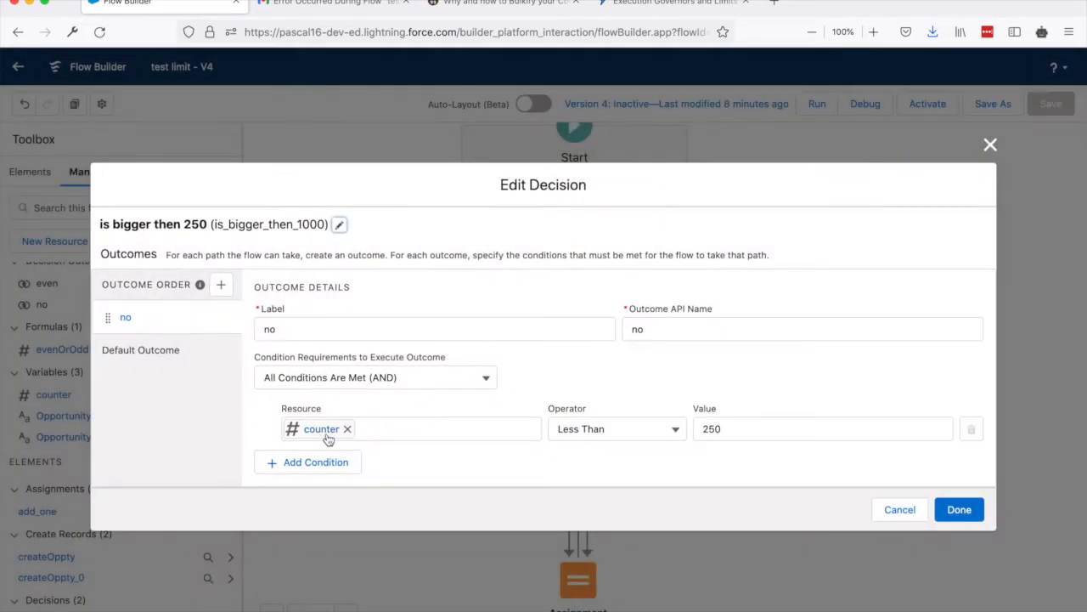
pyautogui.click(990, 147)
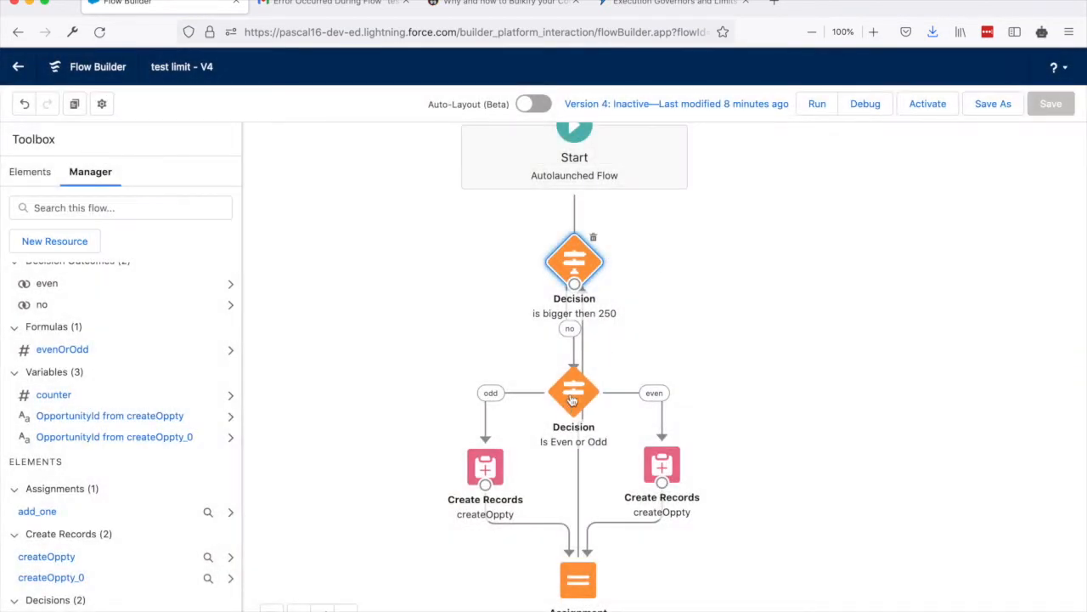
pyautogui.doubleClick(572, 396)
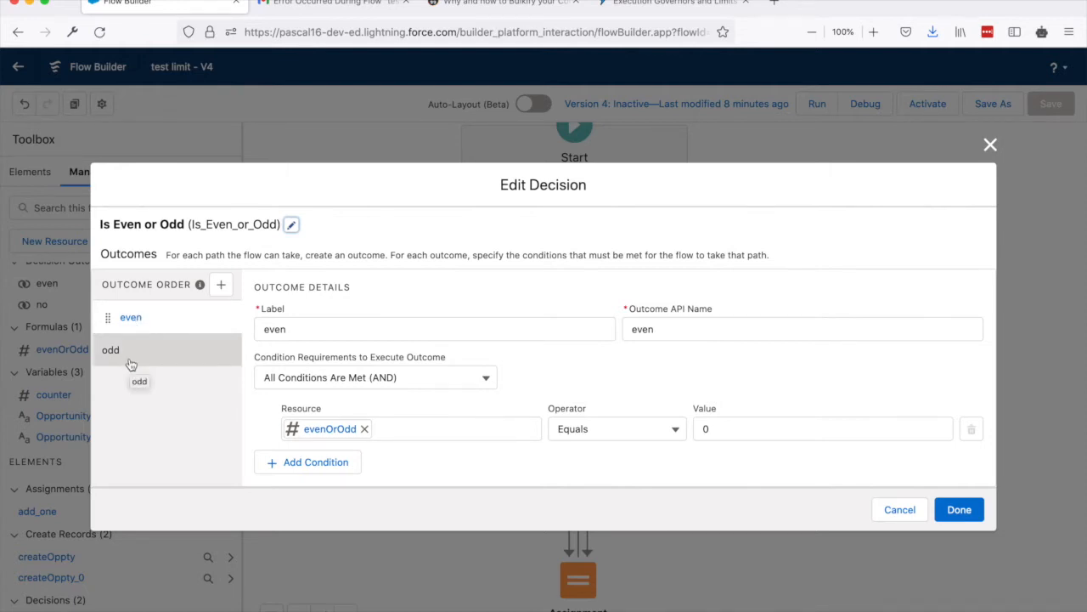
pyautogui.click(990, 145)
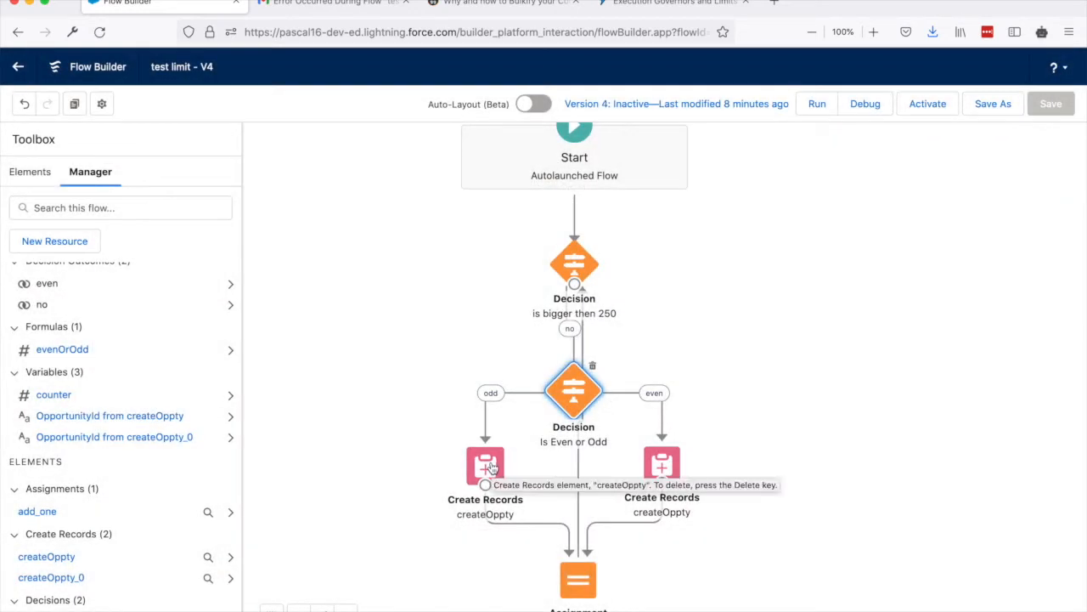
# Review the Opportunity field values in the odd-path createOppty element, highlight the ODD name prefix, and close it unchanged.
pyautogui.doubleClick(488, 466)
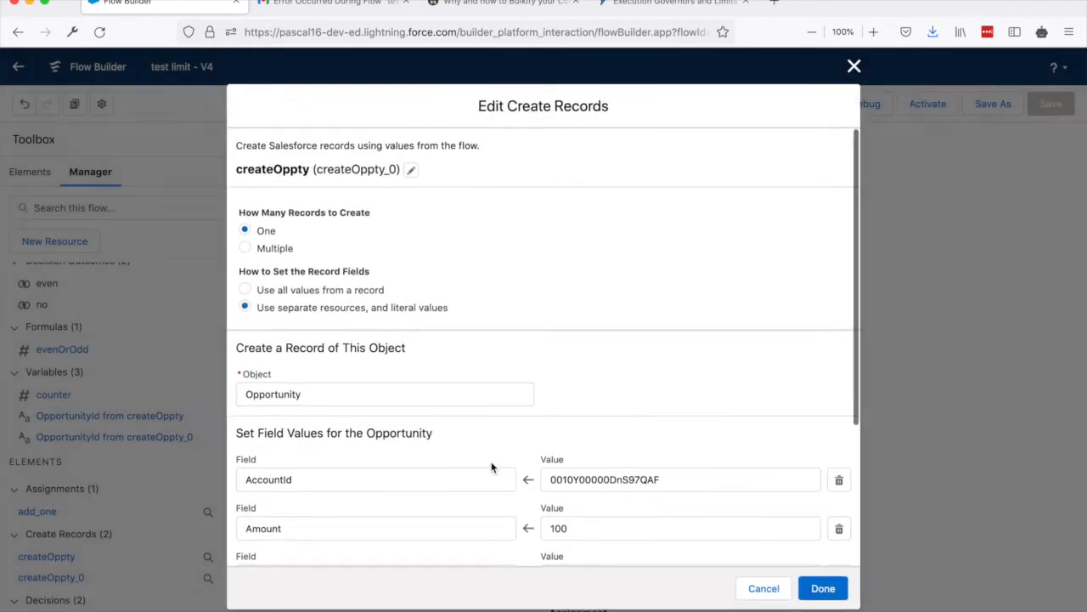
pyautogui.scroll(-5, 608, 413)
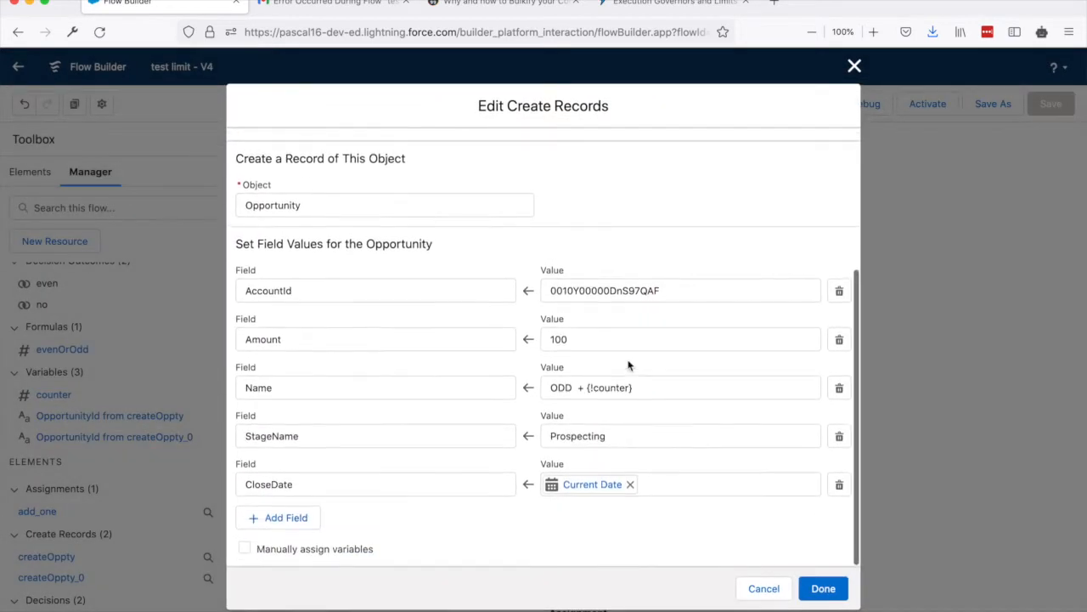
pyautogui.doubleClick(562, 388)
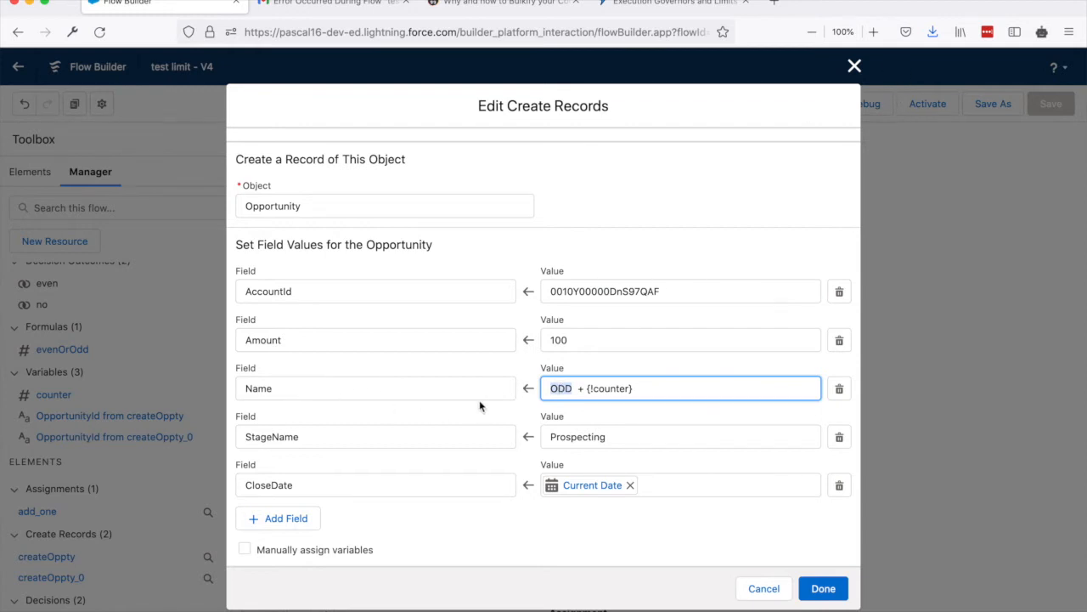
pyautogui.click(853, 66)
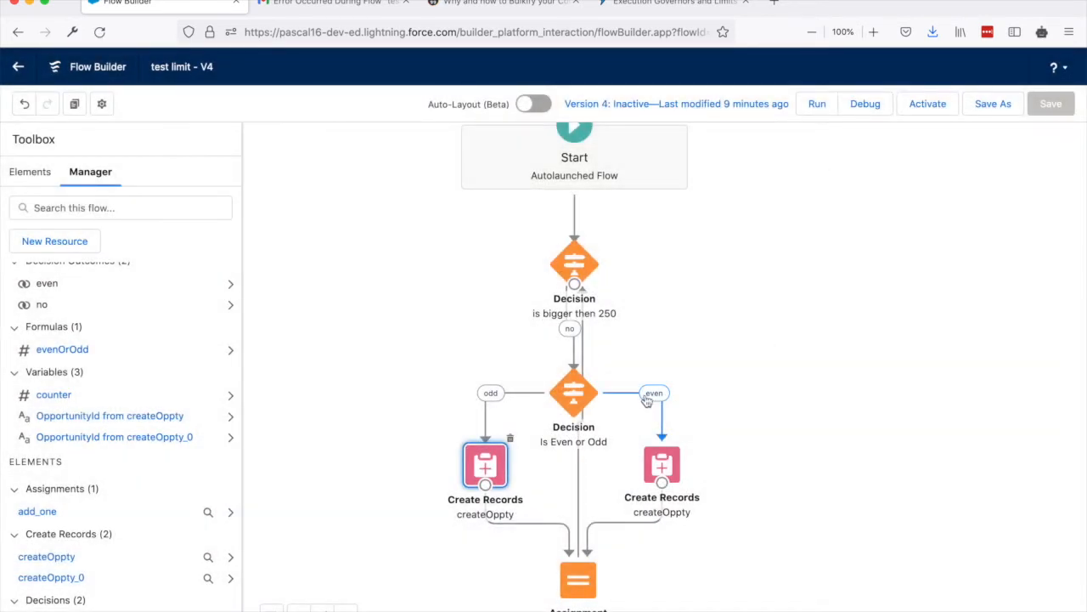
# Check the Opportunity field values in the even-path createOppty element and the variable setting of the "add one" assignment without editing them.
pyautogui.doubleClick(664, 469)
pyautogui.scroll(-5, 663, 463)
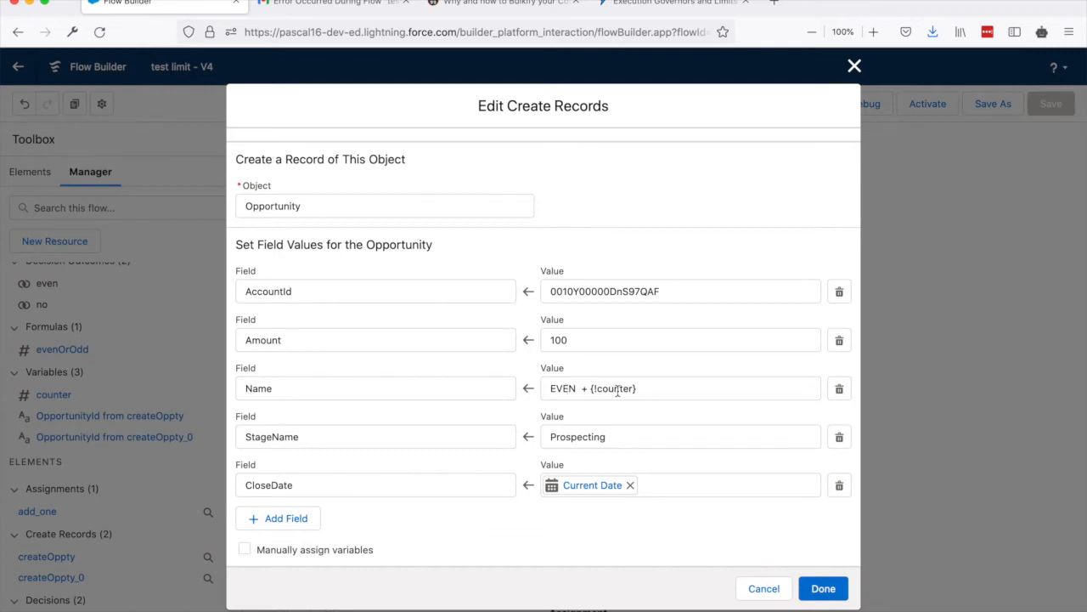
pyautogui.click(755, 588)
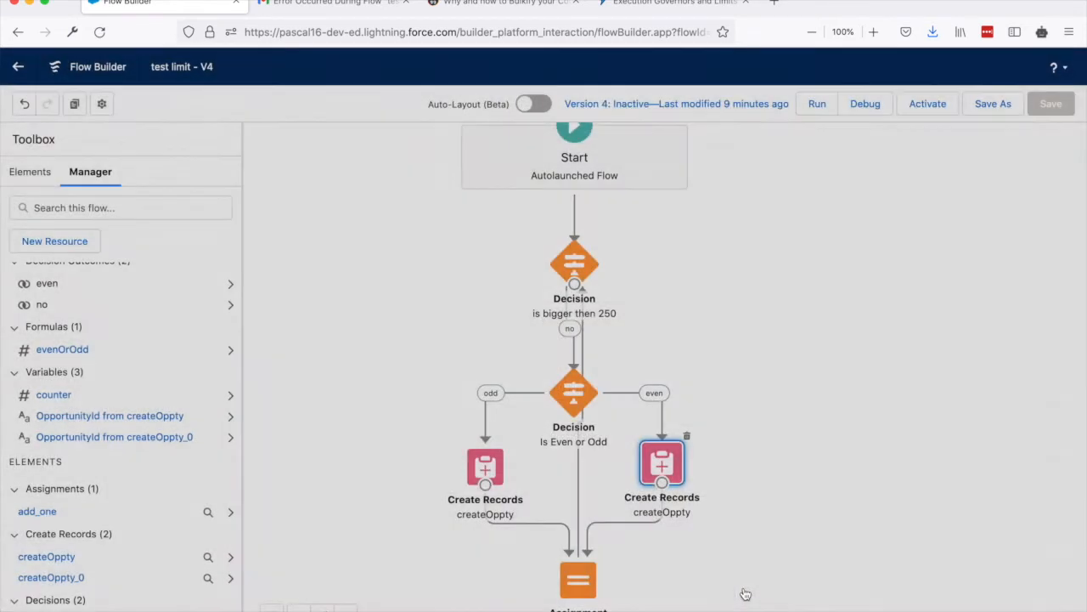
pyautogui.doubleClick(581, 577)
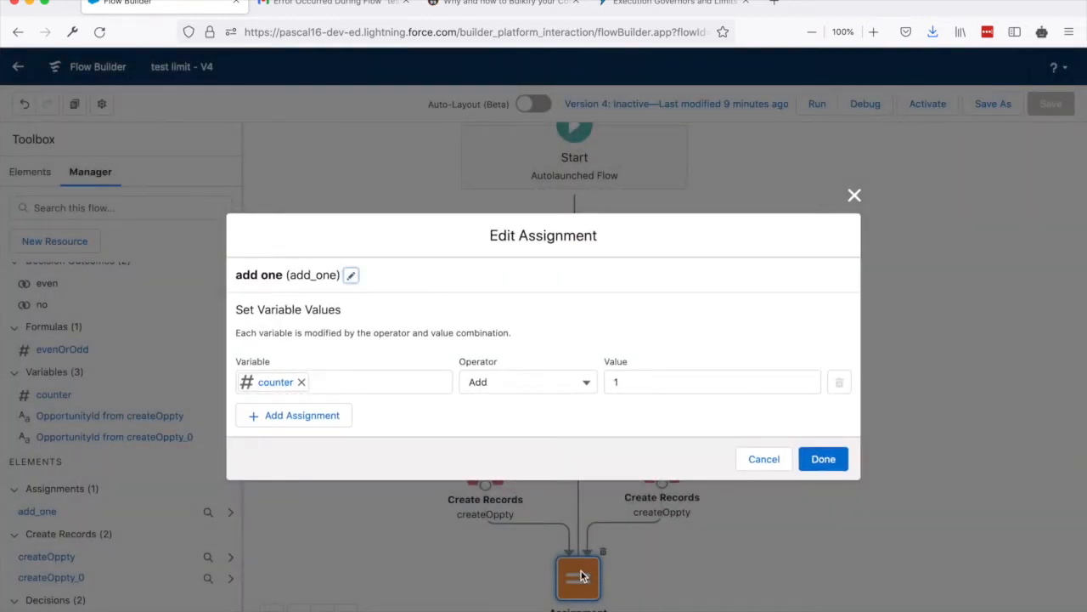
pyautogui.click(854, 196)
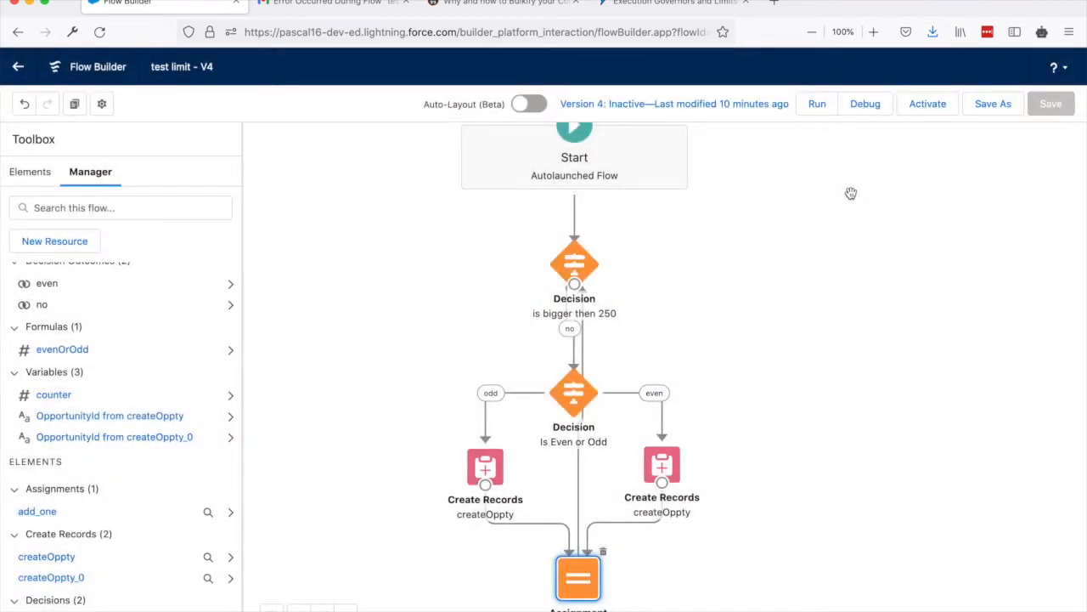
# Run the test limit flow in debug mode with the default debug options.
pyautogui.moveTo(793, 342); pyautogui.dragTo(792, 310)
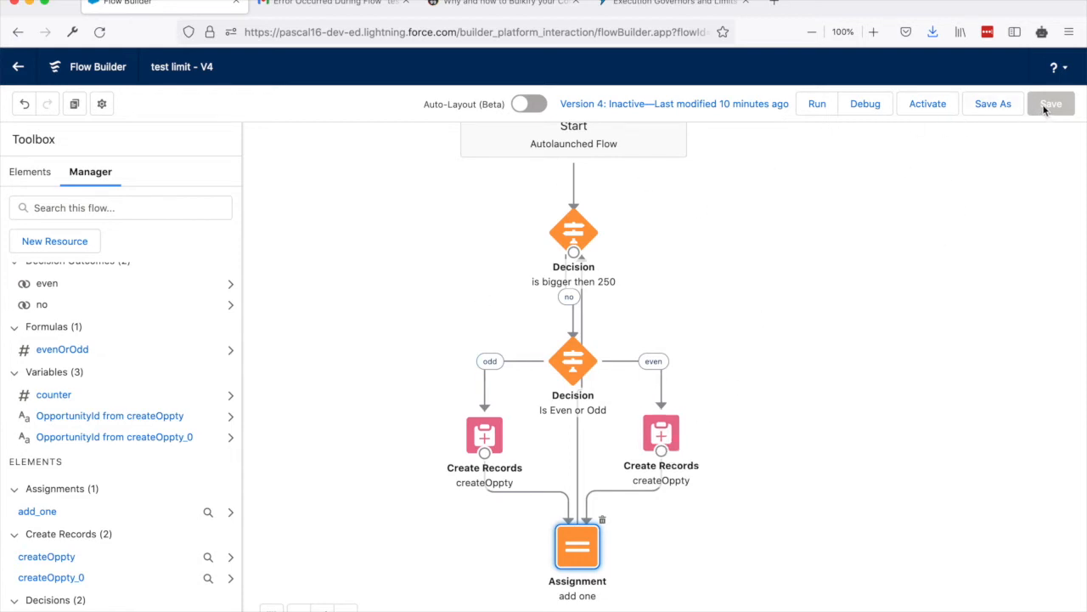
pyautogui.click(867, 106)
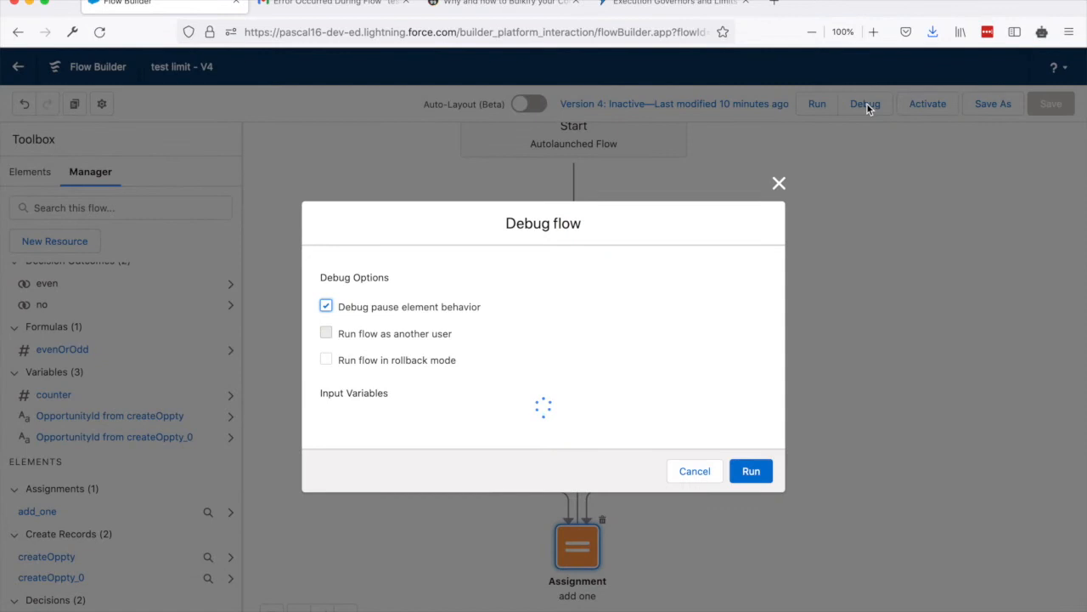
pyautogui.click(747, 482)
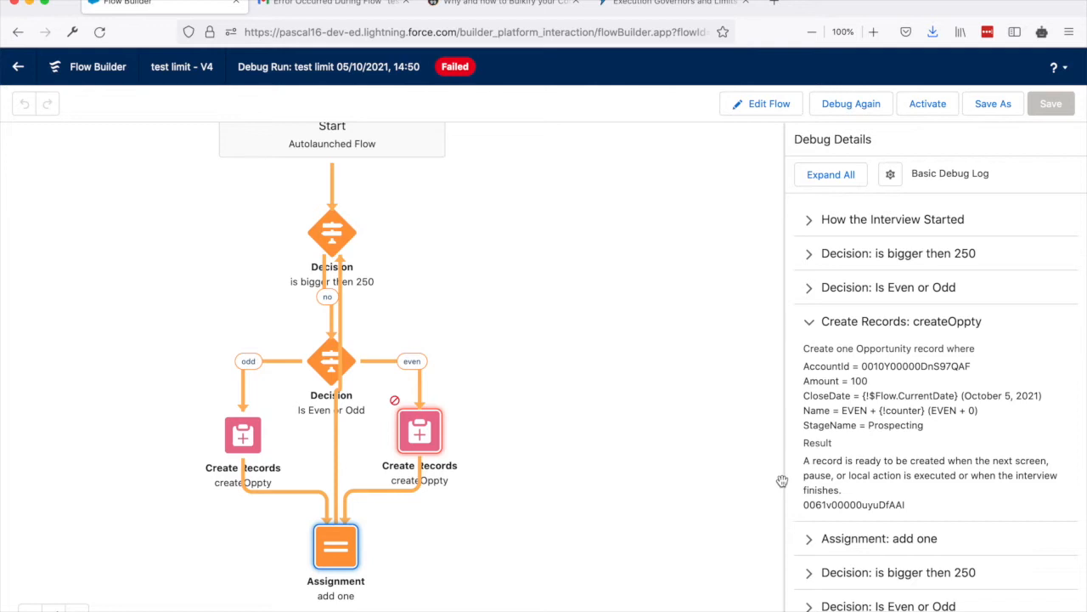
# Check the debug run's status, collapse the first createOppty entry in the debug details, and go through the logged steps.
pyautogui.click(456, 68)
pyautogui.click(813, 328)
pyautogui.scroll(-3, 915, 406)
pyautogui.scroll(-5, 935, 406)
pyautogui.moveTo(1082, 292); pyautogui.dragTo(1051, 573)
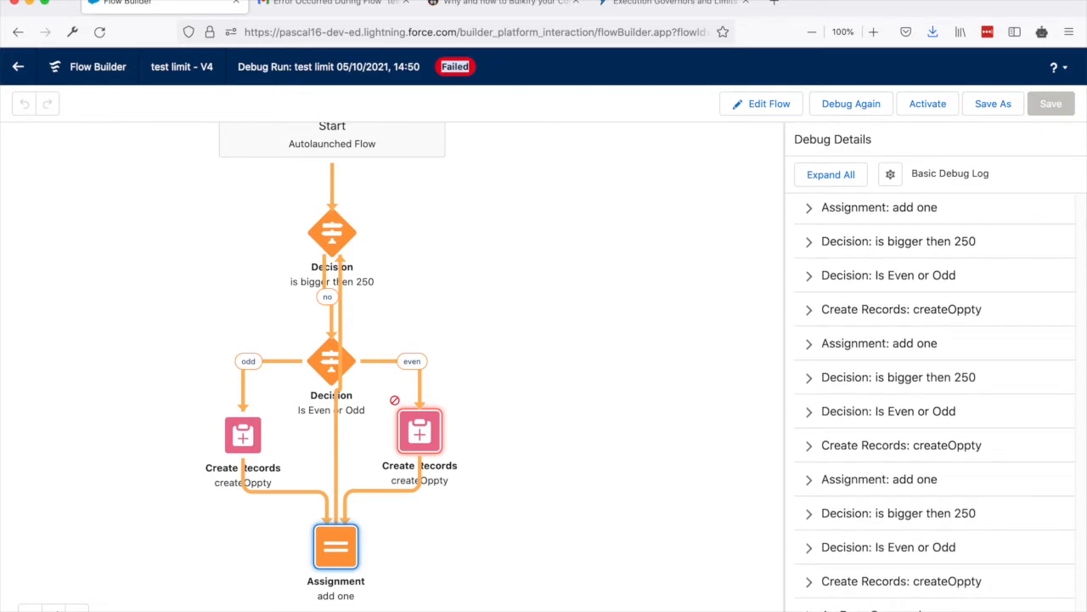
# Inspect the final error entry and the last createOppty entry in the debug details, and highlight the record creation error message.
pyautogui.scroll(-1, 879, 578)
pyautogui.click(871, 577)
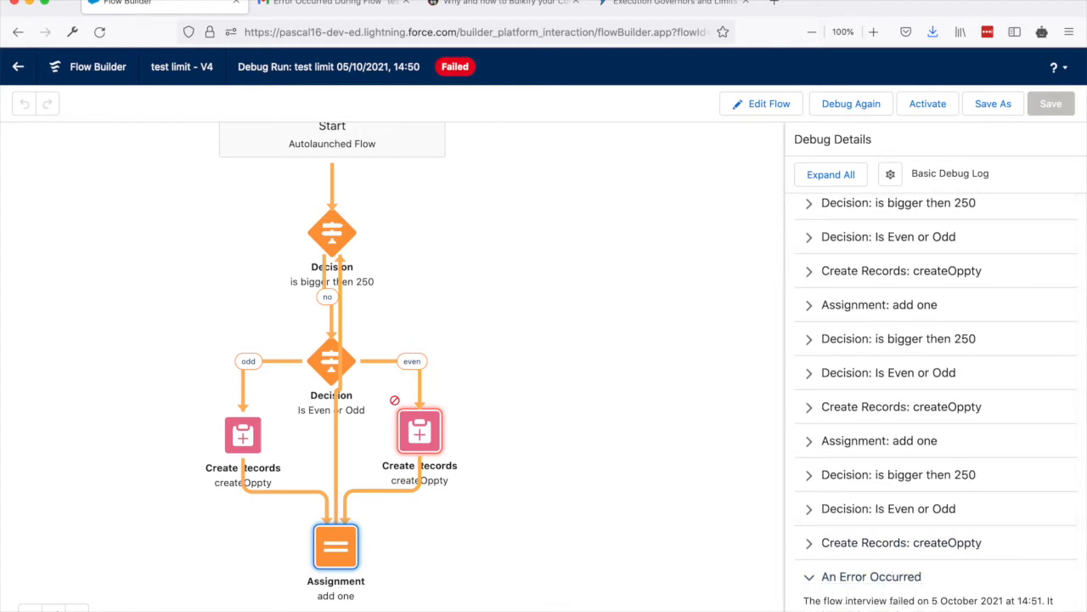
pyautogui.click(815, 580)
pyautogui.click(809, 581)
pyautogui.scroll(-5, 886, 532)
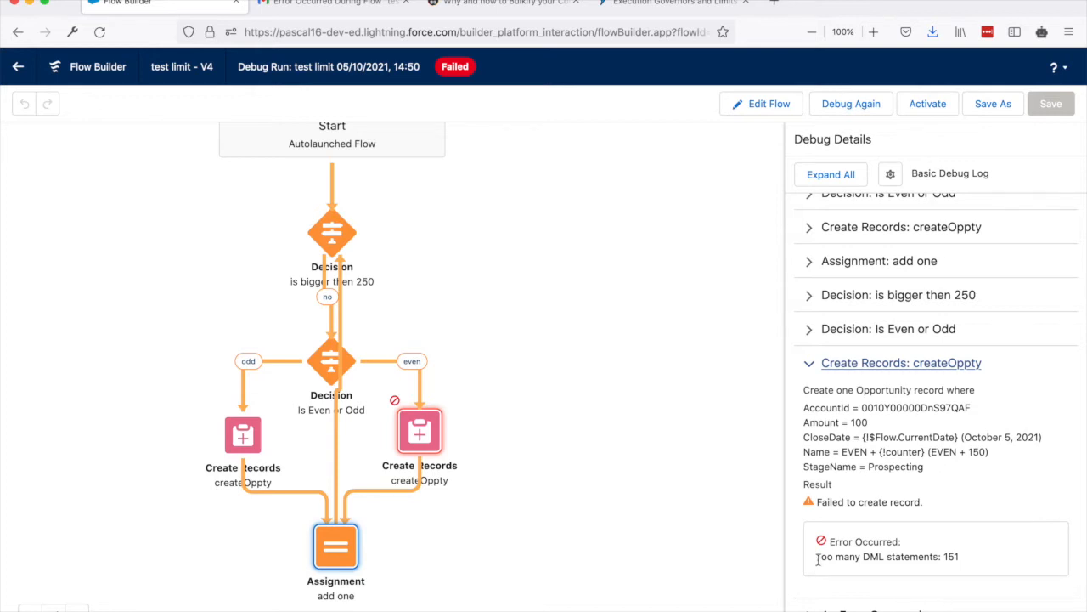
pyautogui.moveTo(817, 558); pyautogui.dragTo(988, 563)
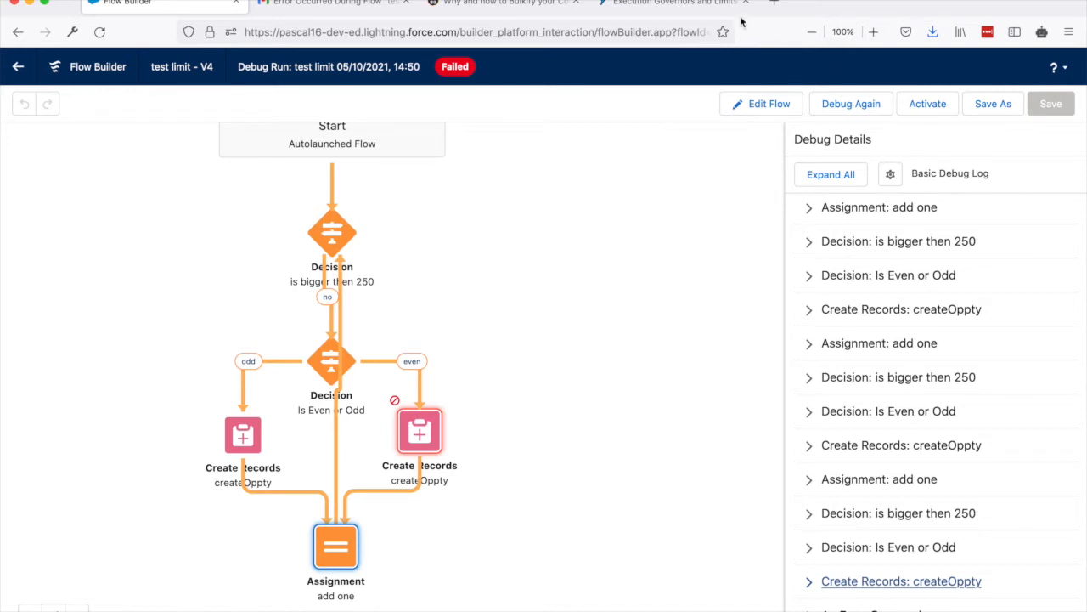
# Switch to the Execution Governors and Limits documentation and highlight the "Per-Transaction Apex Limits" heading.
pyautogui.click(675, 3)
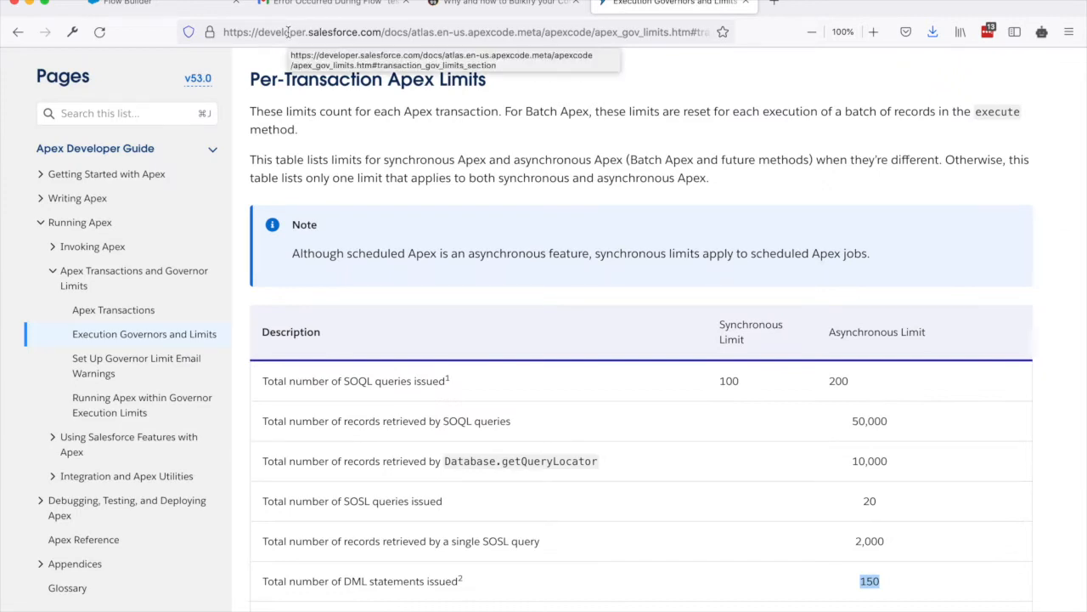
pyautogui.click(253, 73)
pyautogui.moveTo(519, 77); pyautogui.dragTo(250, 76)
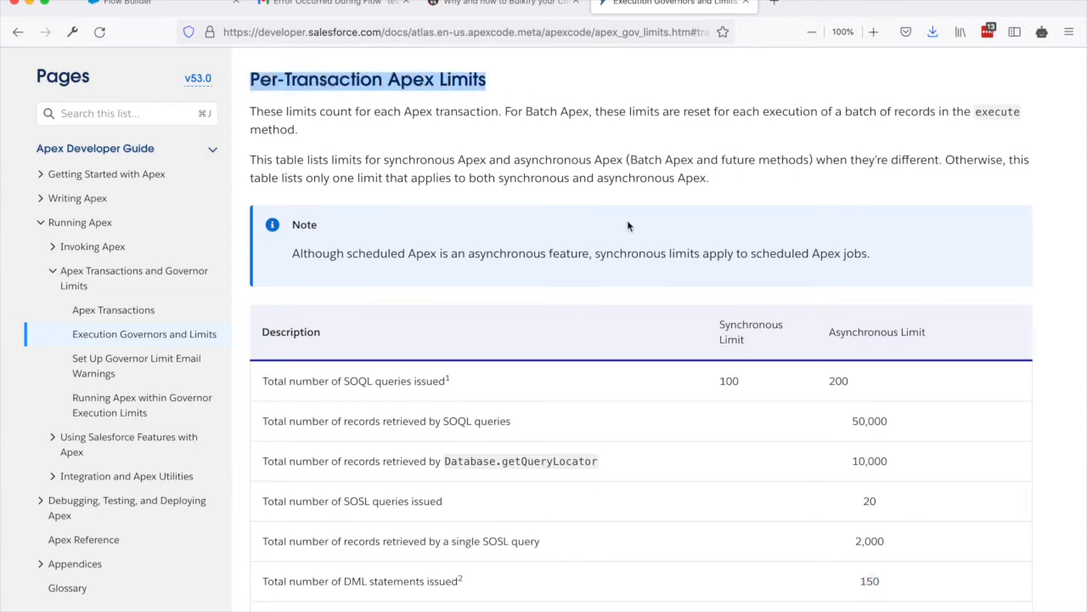
# Highlight the "Total number of DML statements issued" row and its limit in the Per-Transaction Apex Limits table.
pyautogui.click(276, 580)
pyautogui.moveTo(276, 581); pyautogui.dragTo(488, 586)
pyautogui.scroll(-3, 492, 584)
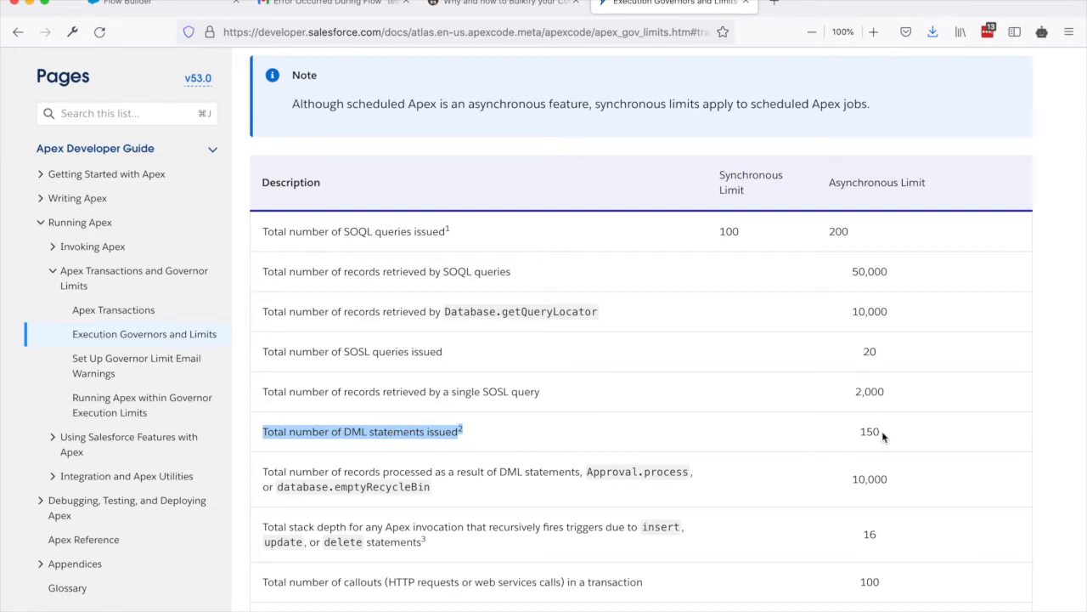
pyautogui.moveTo(882, 432); pyautogui.dragTo(842, 442)
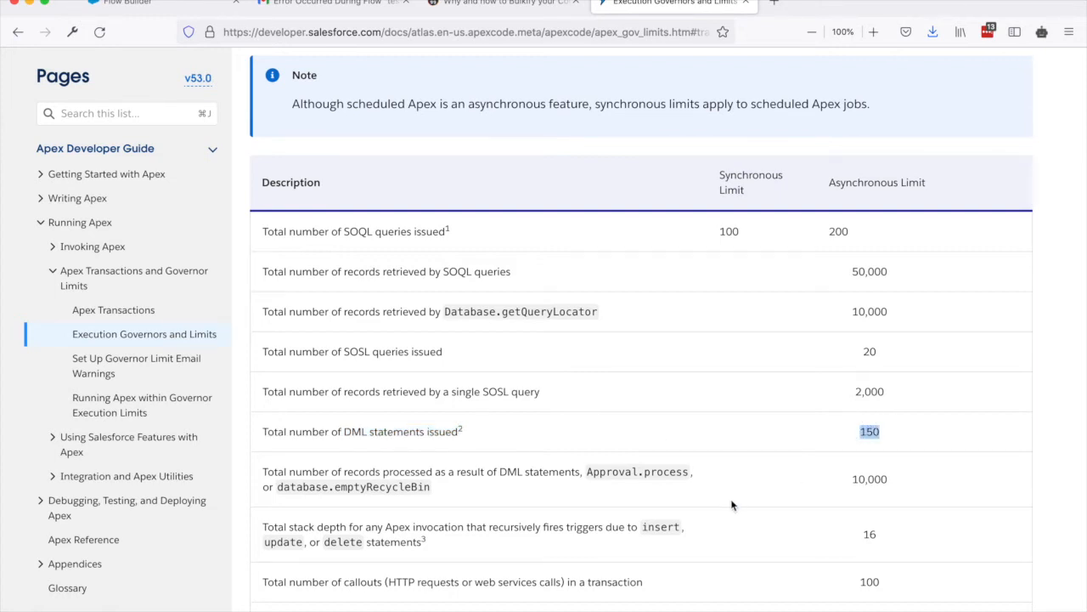
pyautogui.scroll(5, 732, 504)
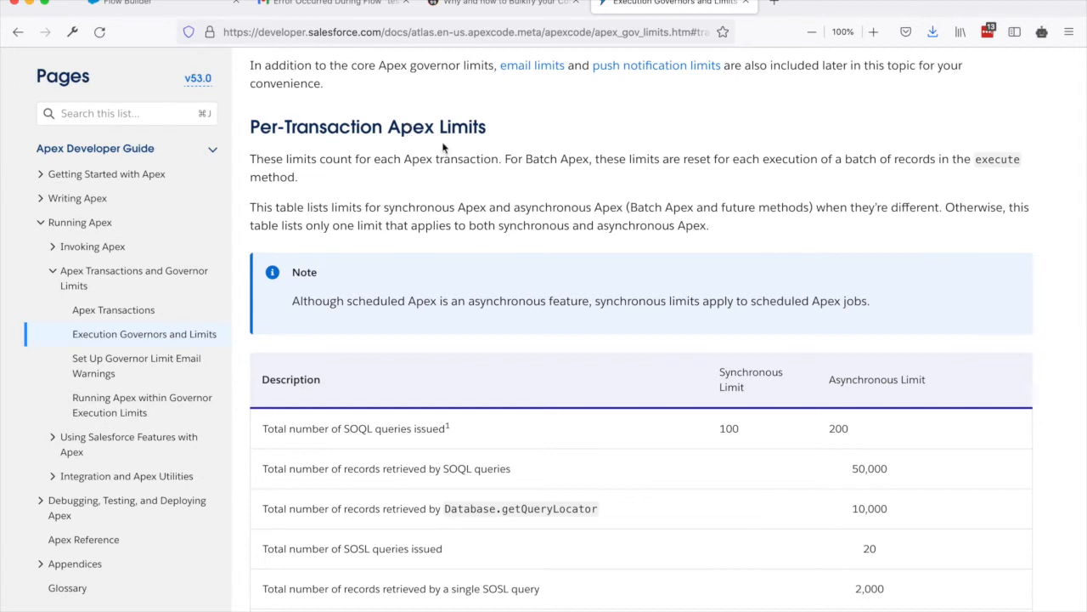
pyautogui.scroll(-3, 441, 149)
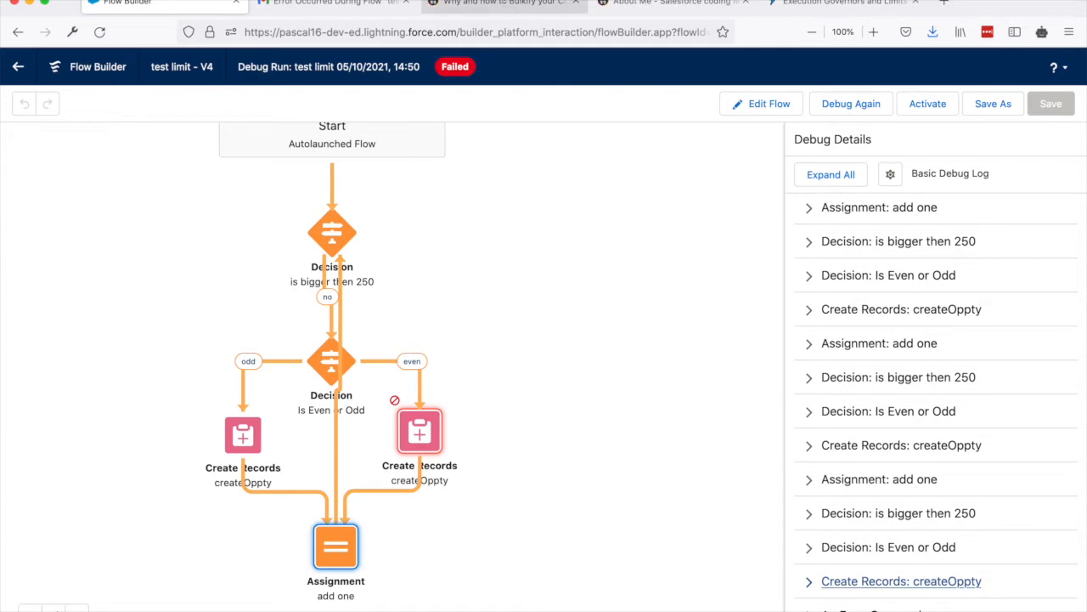
# Switch to the "Why and how to Bulkify your Code" article and highlight the year in its publication date.
pyautogui.click(495, 3)
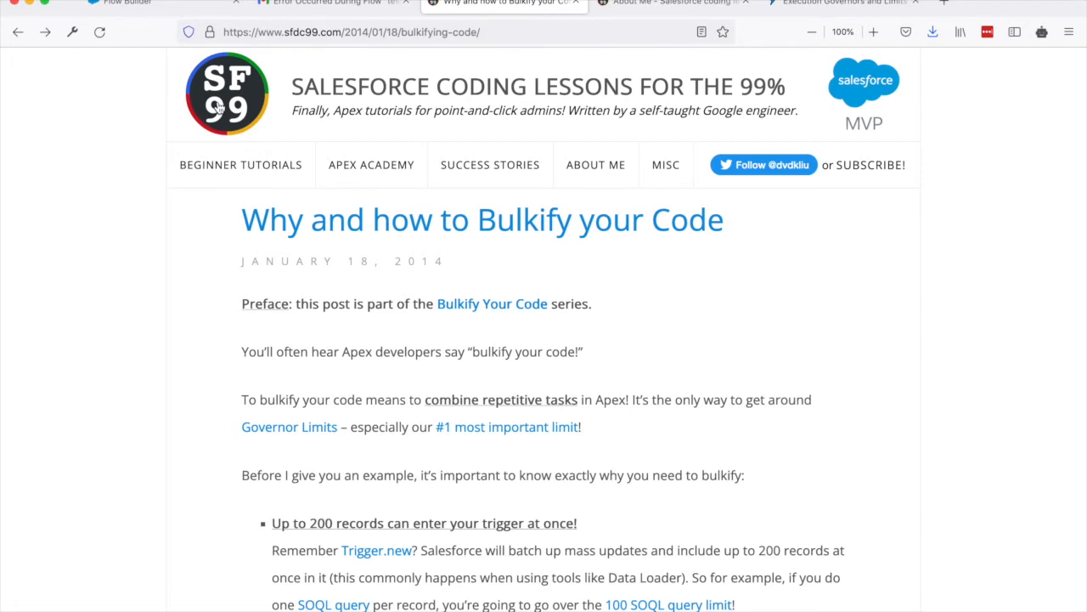
pyautogui.moveTo(449, 261); pyautogui.dragTo(375, 261)
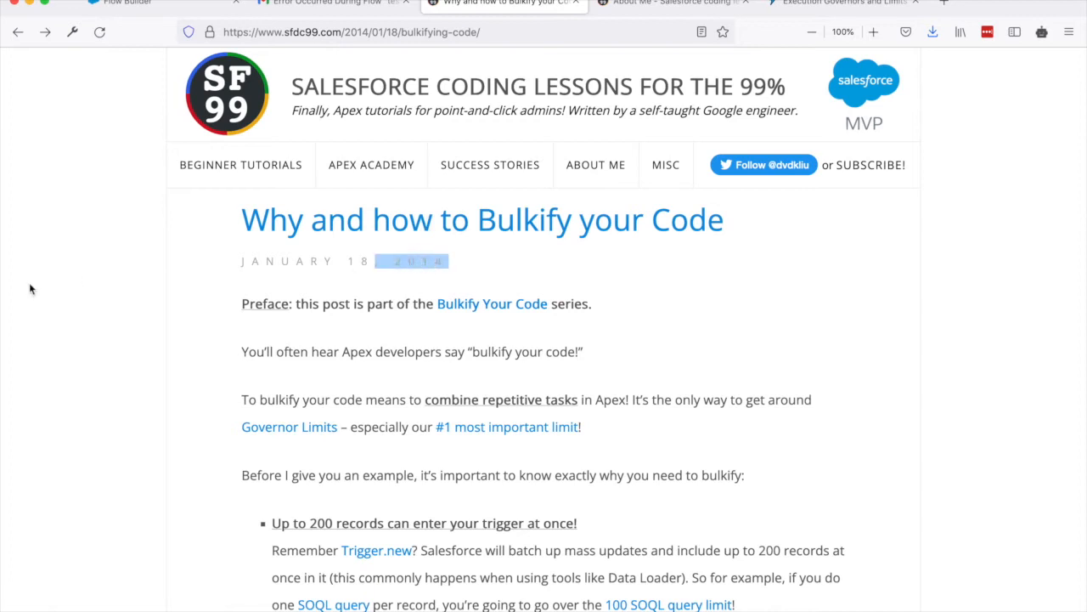
pyautogui.click(84, 278)
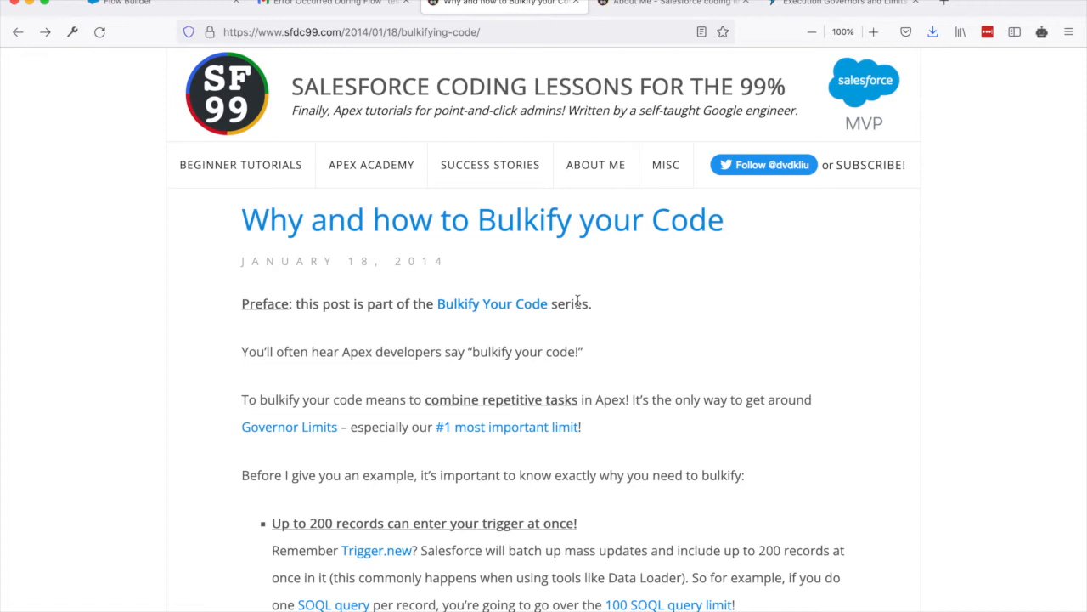
# Compare the article's non-bulkified and bulkified code examples, highlighting "insert t;", "taskList.add(t);" and "insert taskList;".
pyautogui.scroll(-10, 577, 299)
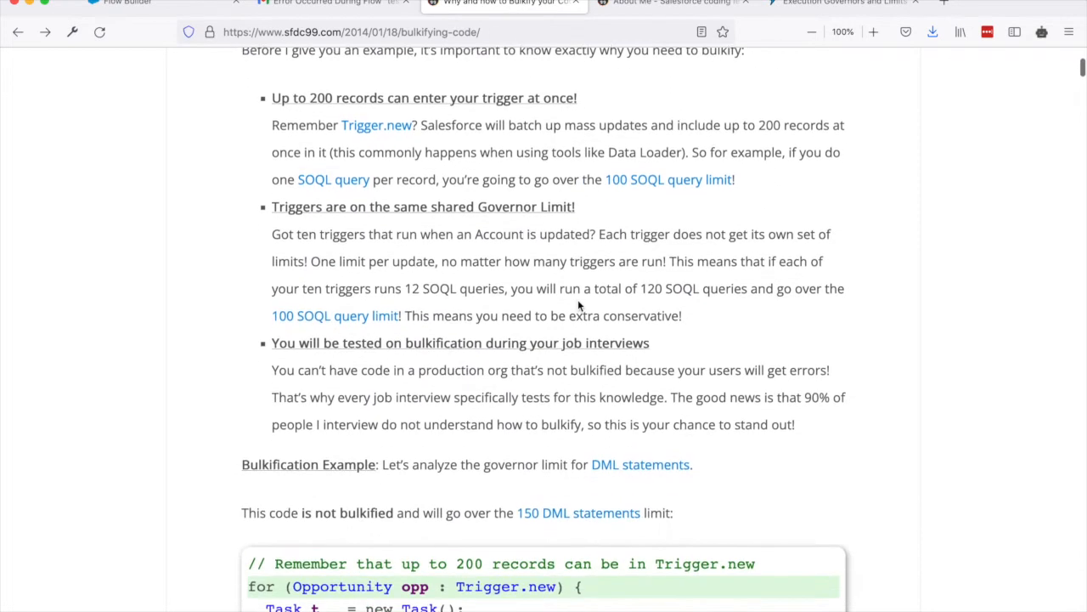
pyautogui.scroll(-6, 578, 306)
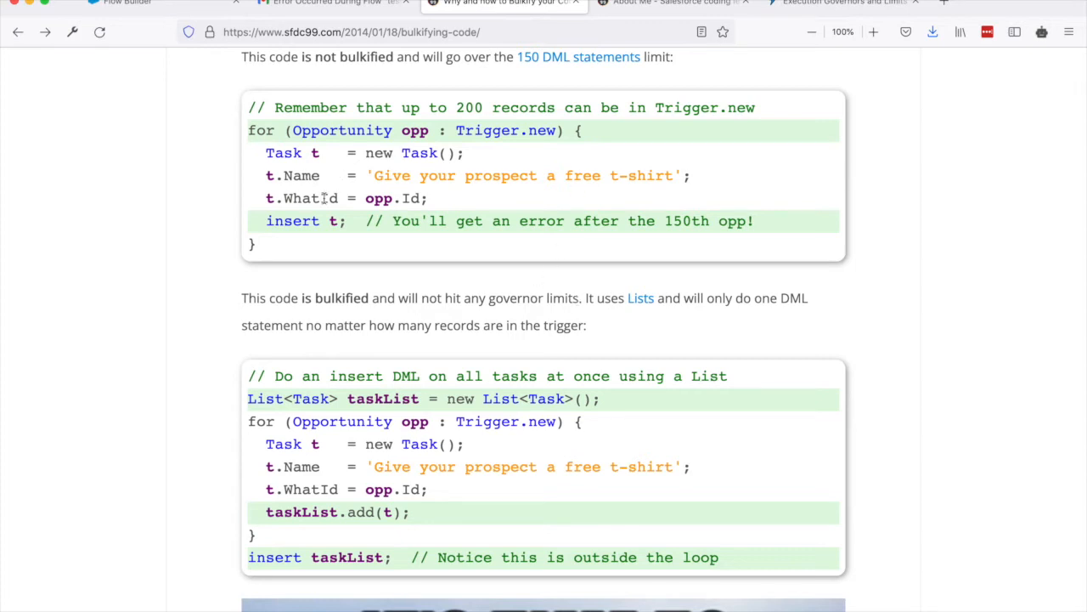
pyautogui.moveTo(266, 221); pyautogui.dragTo(346, 222)
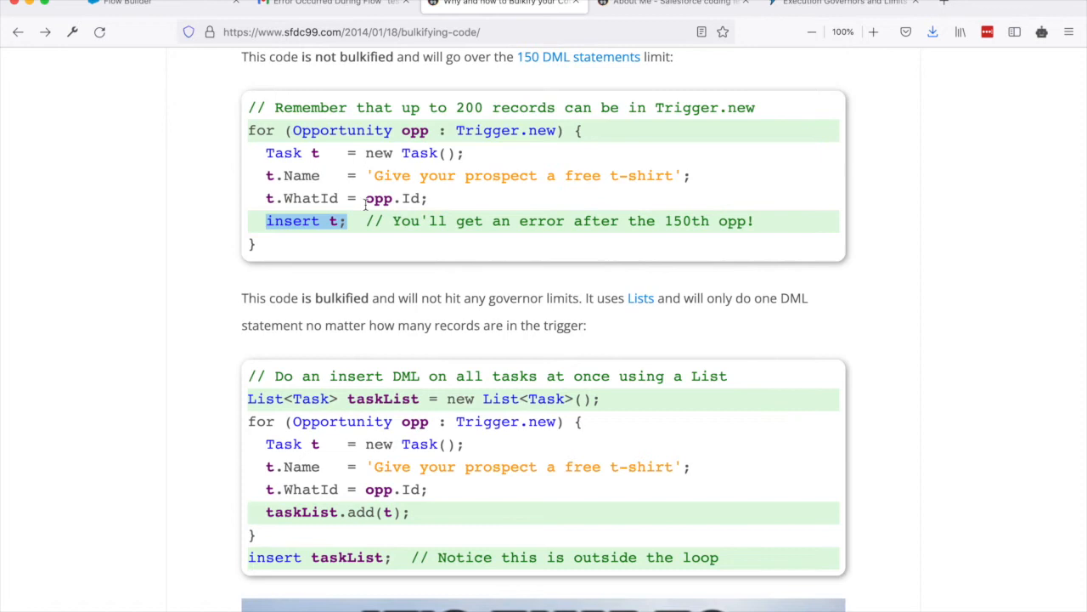
pyautogui.scroll(-4, 229, 268)
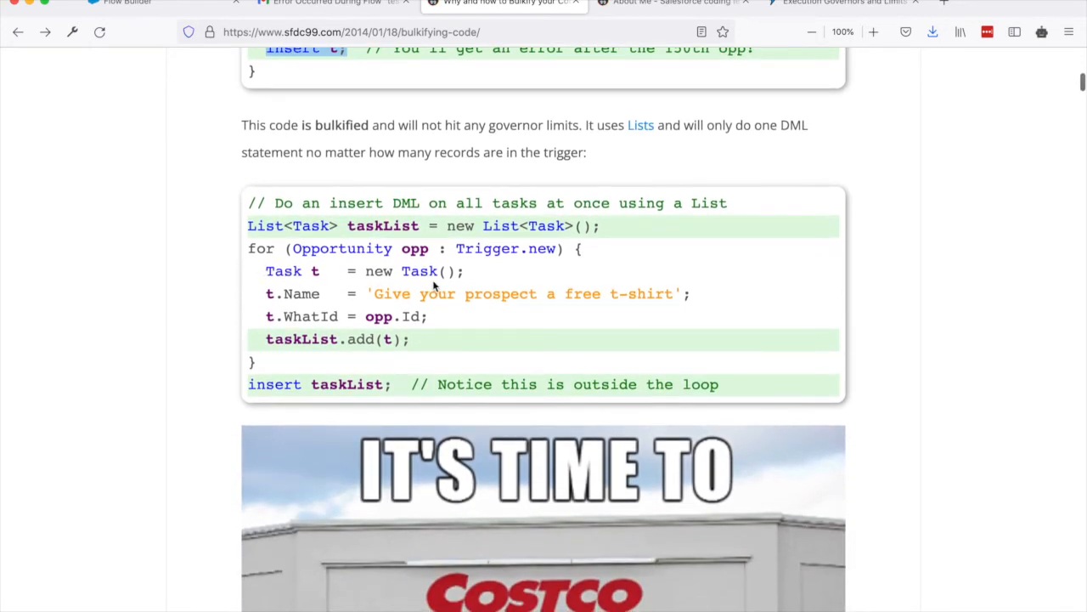
pyautogui.moveTo(264, 340); pyautogui.dragTo(413, 339)
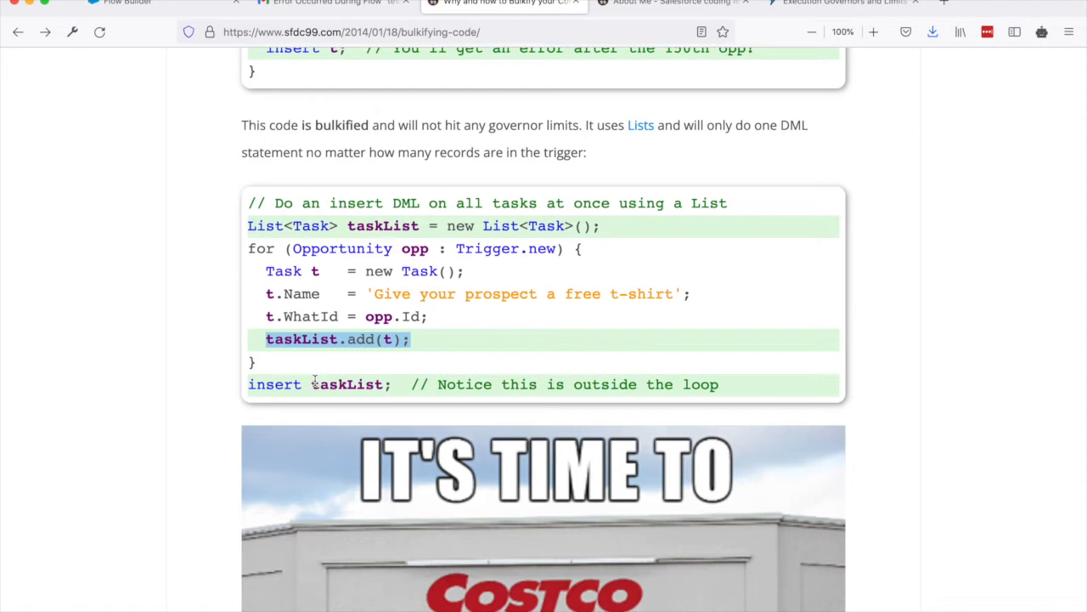
pyautogui.moveTo(249, 384); pyautogui.dragTo(413, 383)
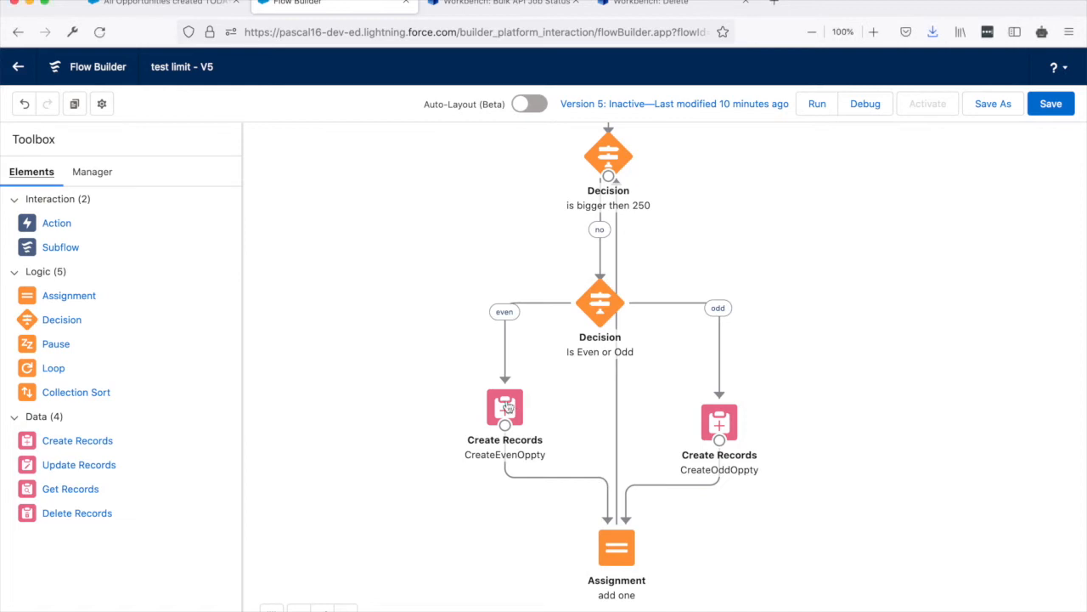
# Move the CreateOddOppty element slightly up, roughly level with CreateEvenOppty, in version 5 of the test limit flow.
pyautogui.moveTo(719, 416); pyautogui.dragTo(719, 406)
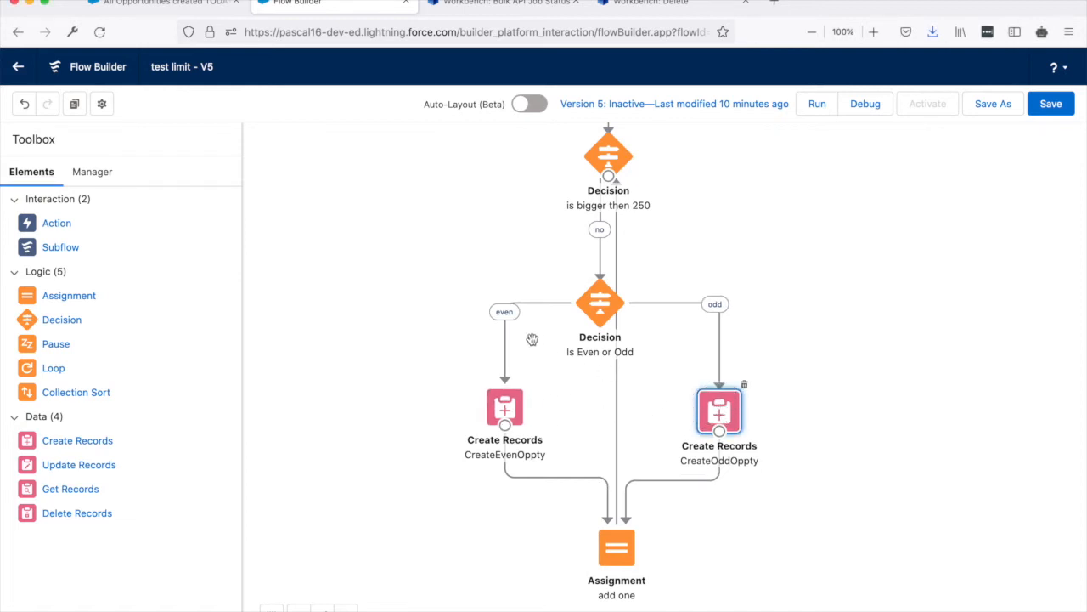
# Delete the four connectors attached to CreateEvenOppty and CreateOddOppty, and move both elements aside to the right of the flow.
pyautogui.click(505, 342)
pyautogui.press('Delete')
pyautogui.click(718, 307)
pyautogui.press('Delete')
pyautogui.click(542, 478)
pyautogui.press('Delete')
pyautogui.click(670, 480)
pyautogui.press('Delete')
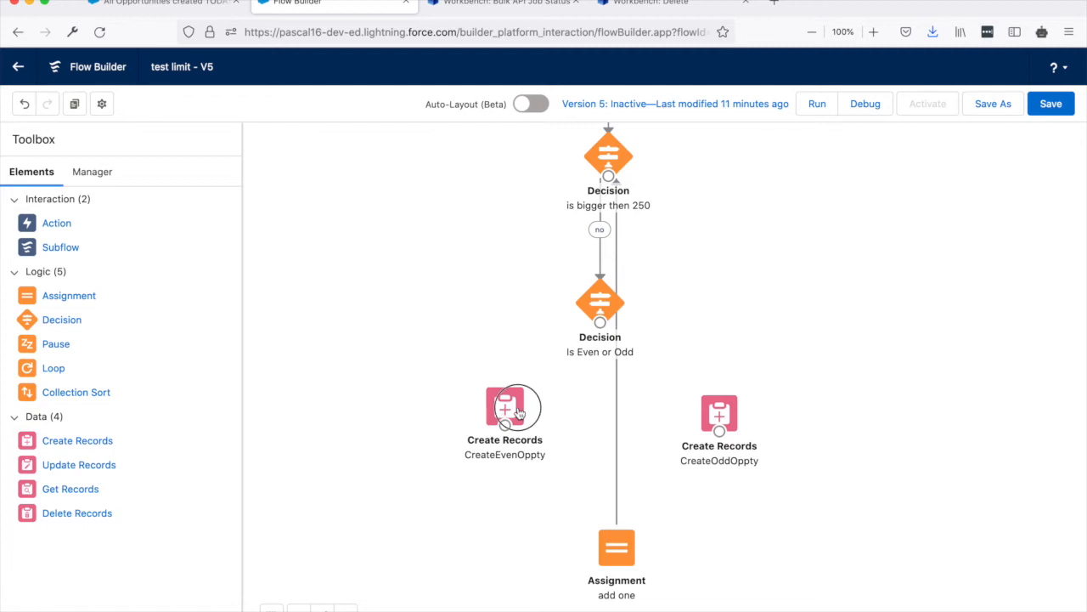
pyautogui.moveTo(505, 409); pyautogui.dragTo(877, 360)
pyautogui.moveTo(729, 417); pyautogui.dragTo(897, 450)
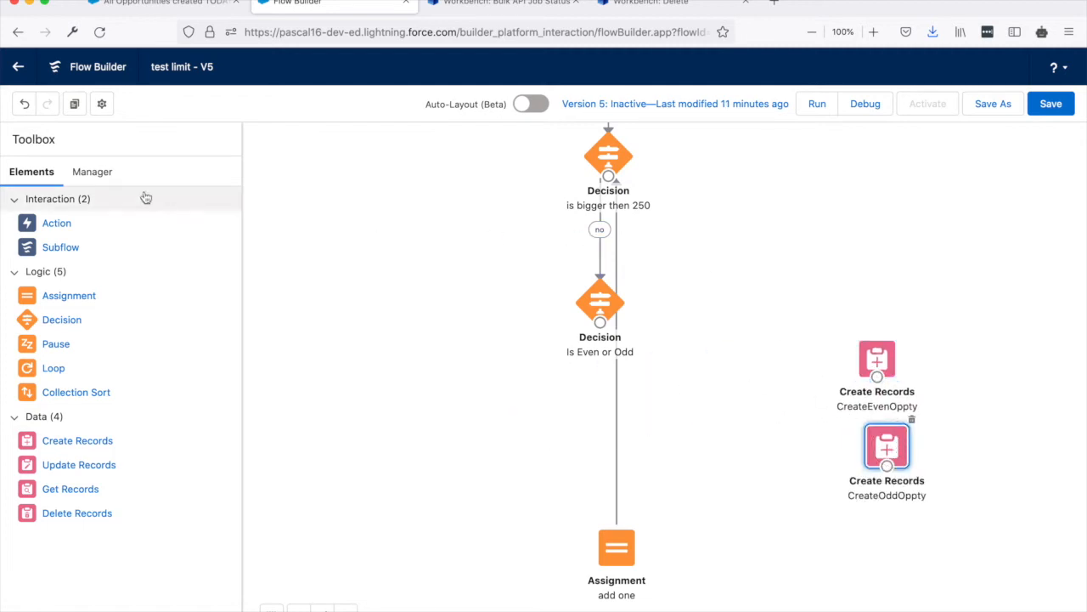
# Start a new flow resource of type Variable with the API name opportunity.
pyautogui.click(108, 174)
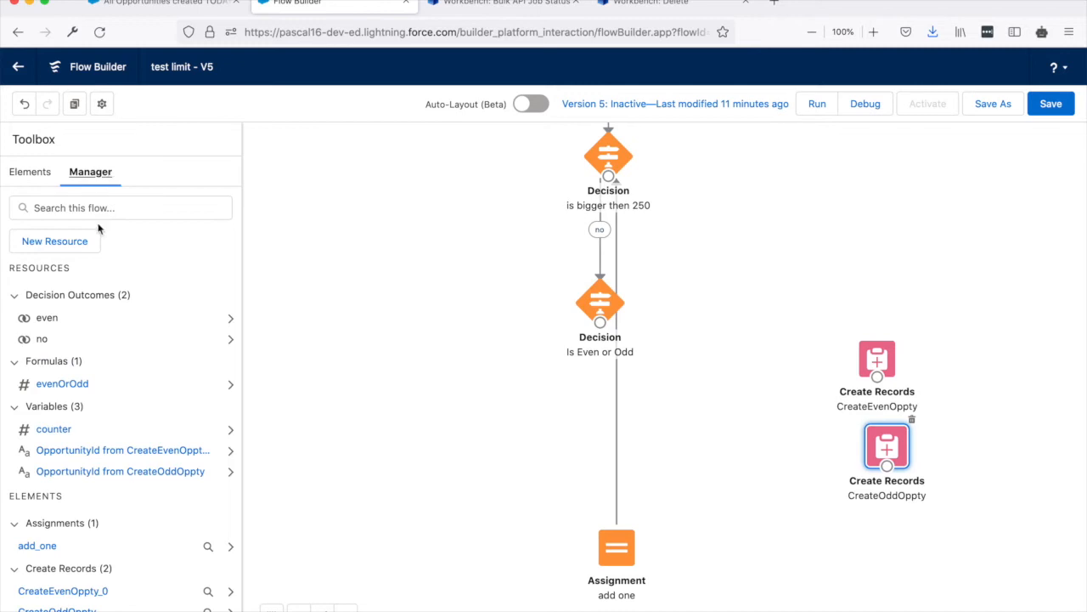
pyautogui.click(74, 242)
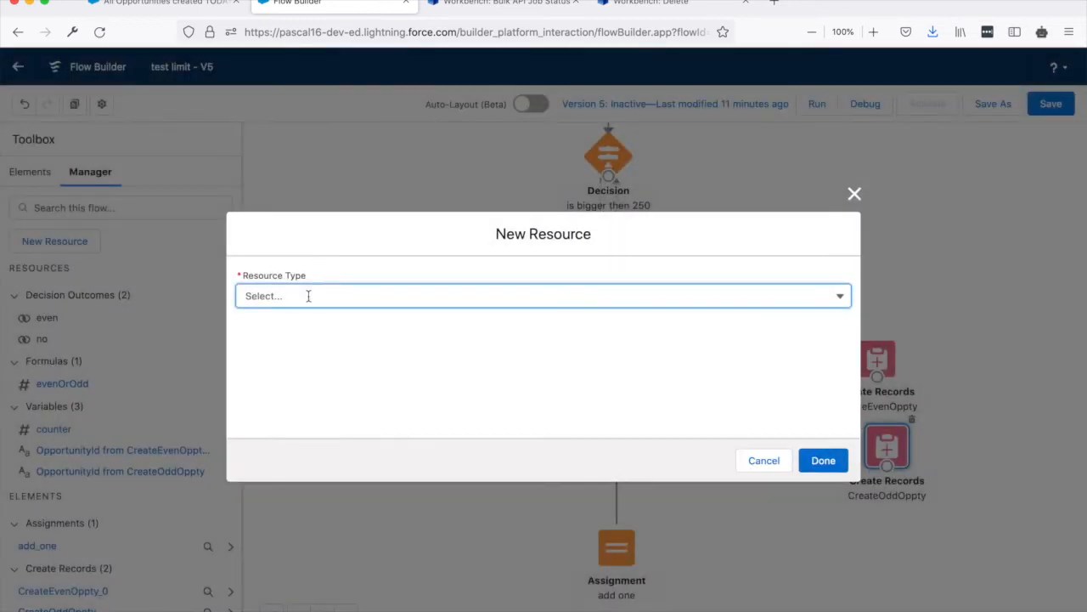
pyautogui.click(308, 296)
pyautogui.click(302, 318)
pyautogui.click(313, 327)
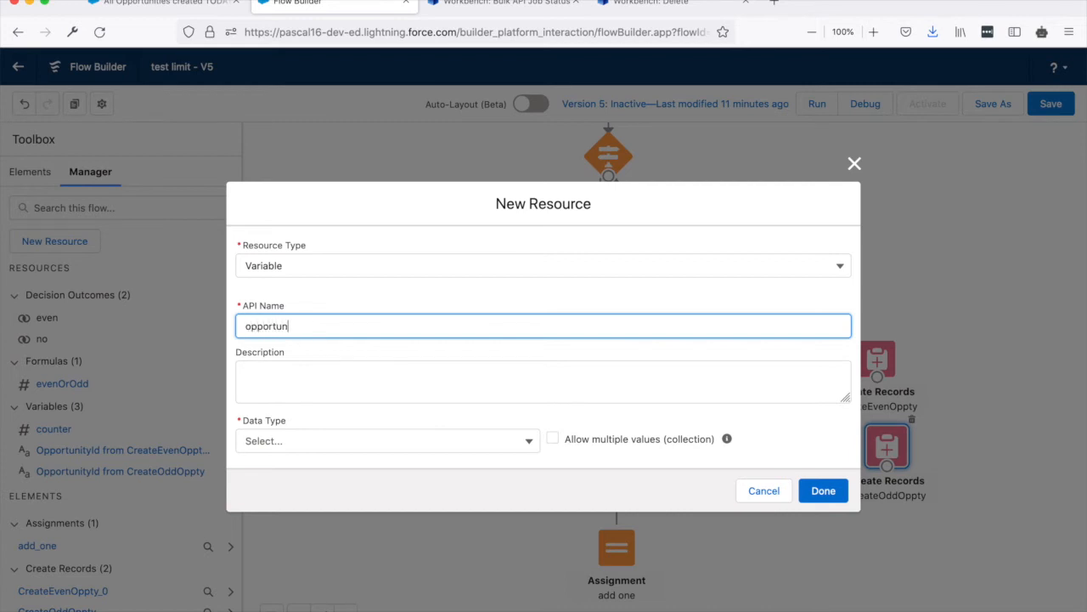
pyautogui.press('Tab')
pyautogui.press('Tab')
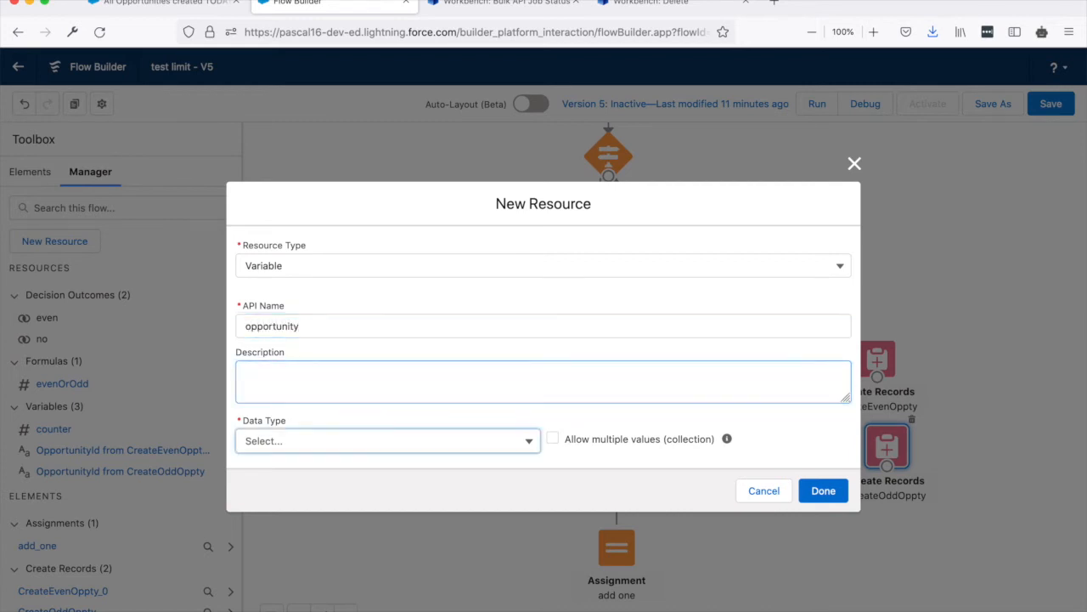
# Set the opportunity variable's data type to Record and its object to Opportunity, and save the resource.
pyautogui.click(268, 435)
pyautogui.click(292, 261)
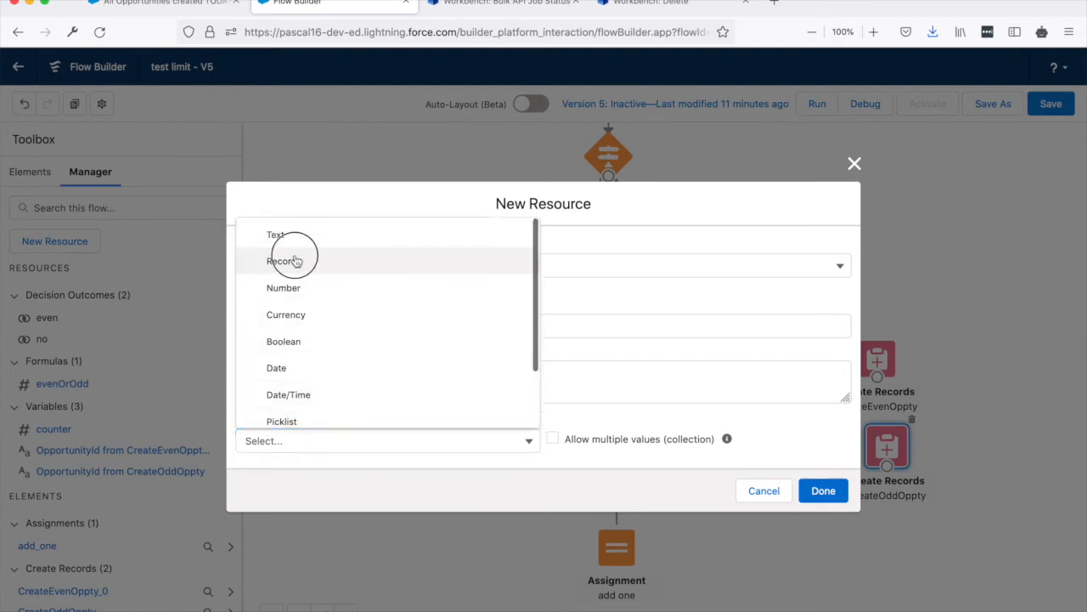
pyautogui.click(322, 440)
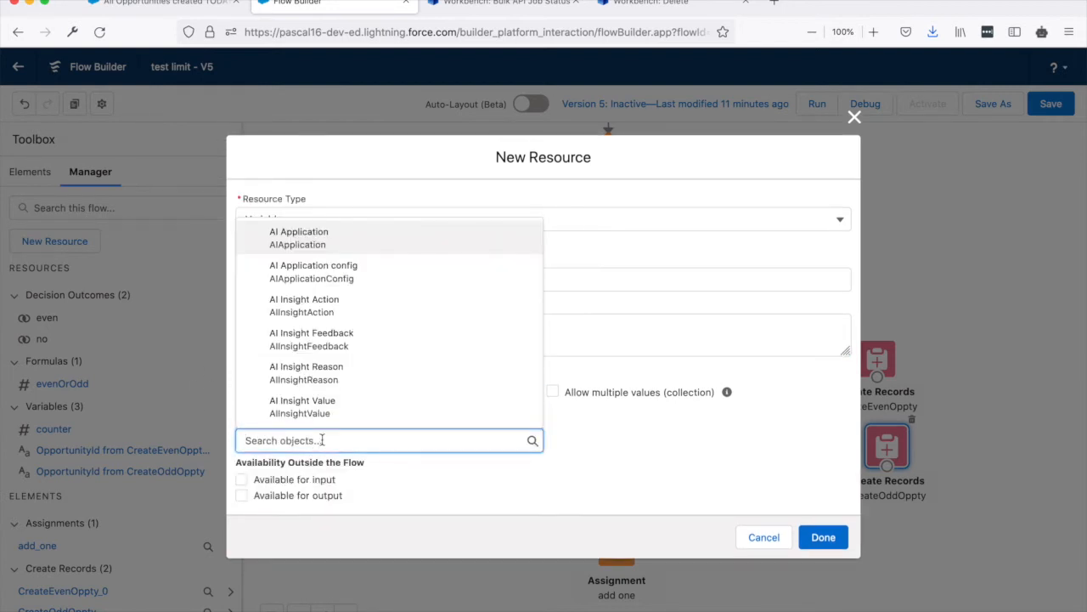
pyautogui.write('oppo')
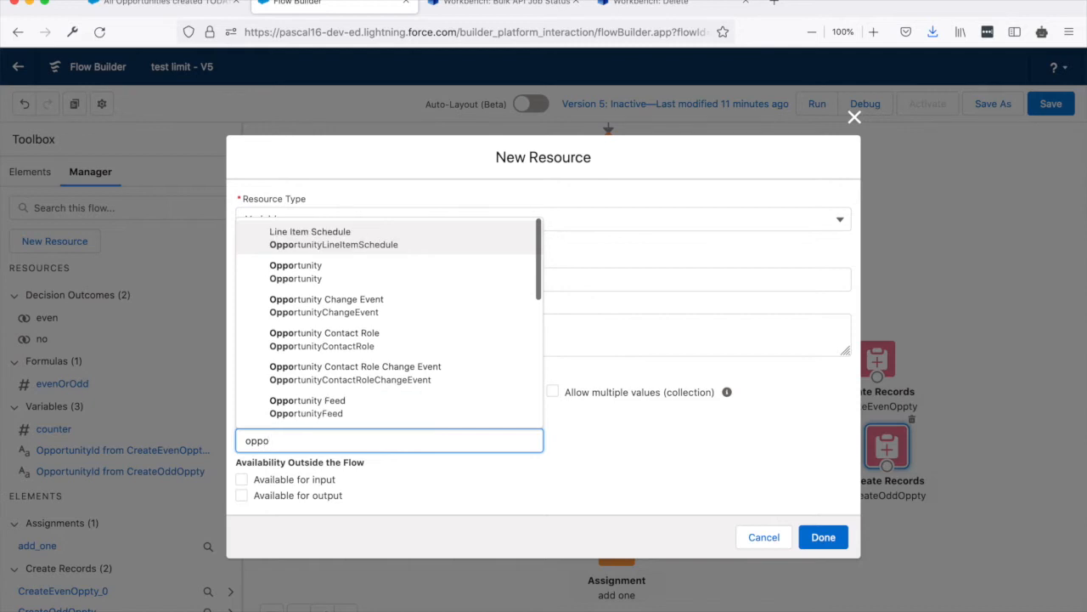
pyautogui.click(304, 268)
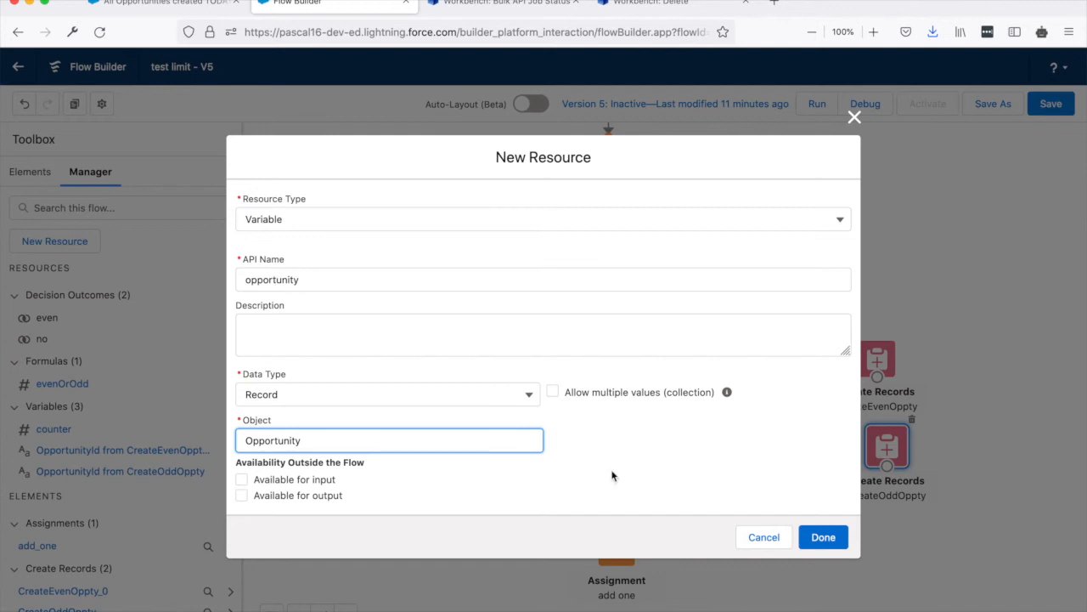
pyautogui.click(820, 539)
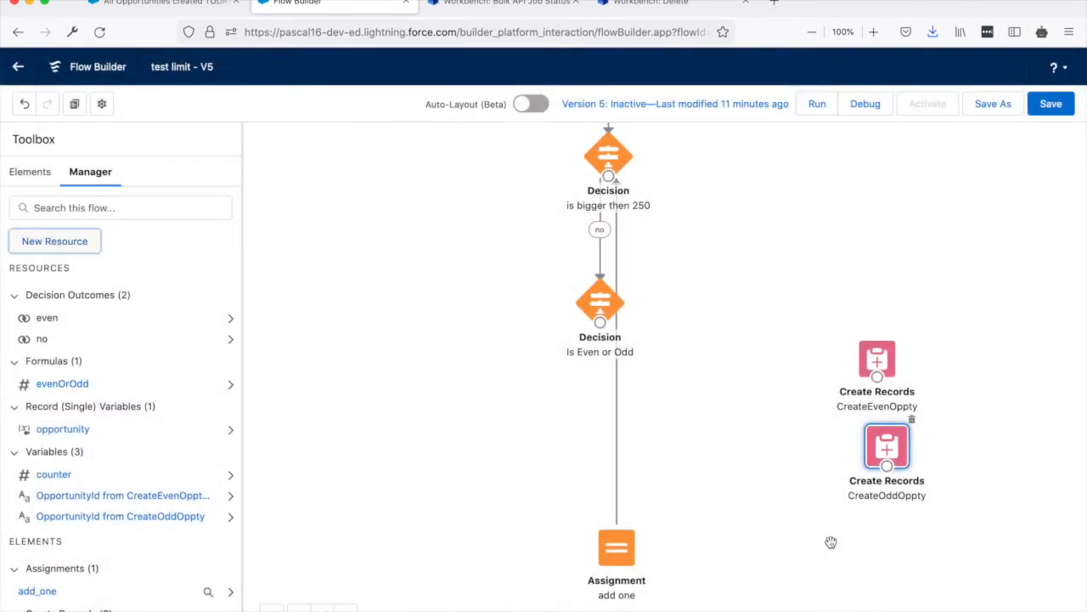
# Start another new resource of type Variable with the API name opportunities.
pyautogui.click(74, 241)
pyautogui.click(311, 292)
pyautogui.click(318, 325)
pyautogui.click(319, 324)
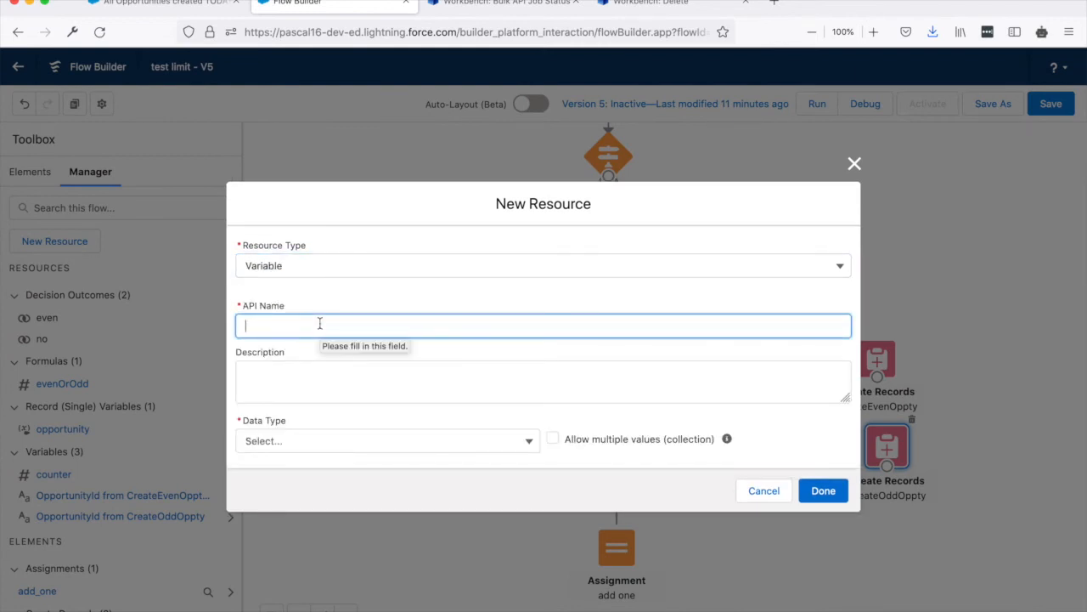
pyautogui.write('oppo')
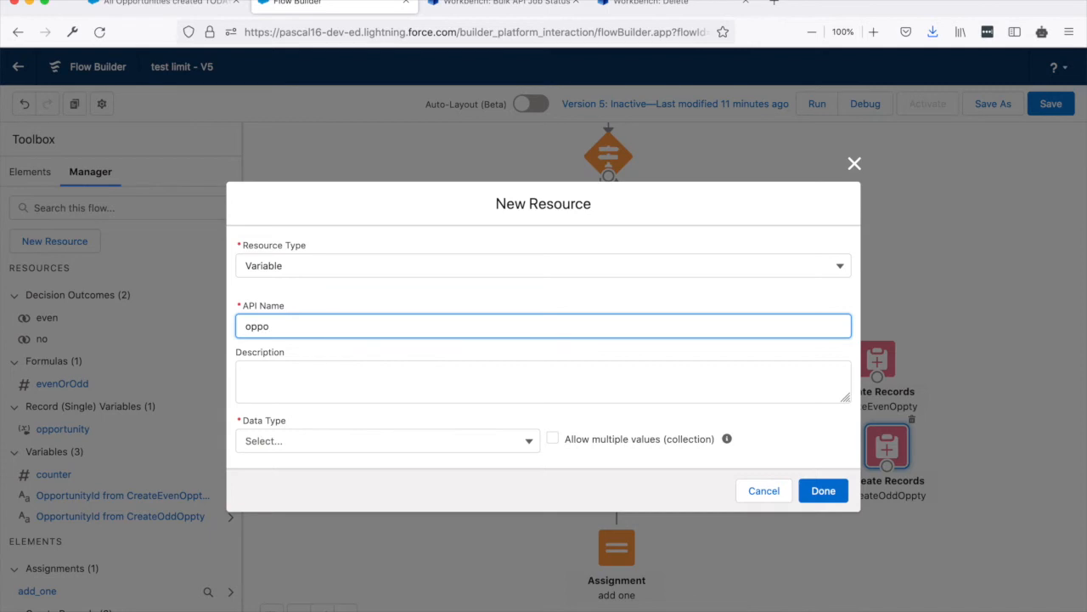
pyautogui.write('rtunities')
pyautogui.press('Tab')
pyautogui.press('Tab')
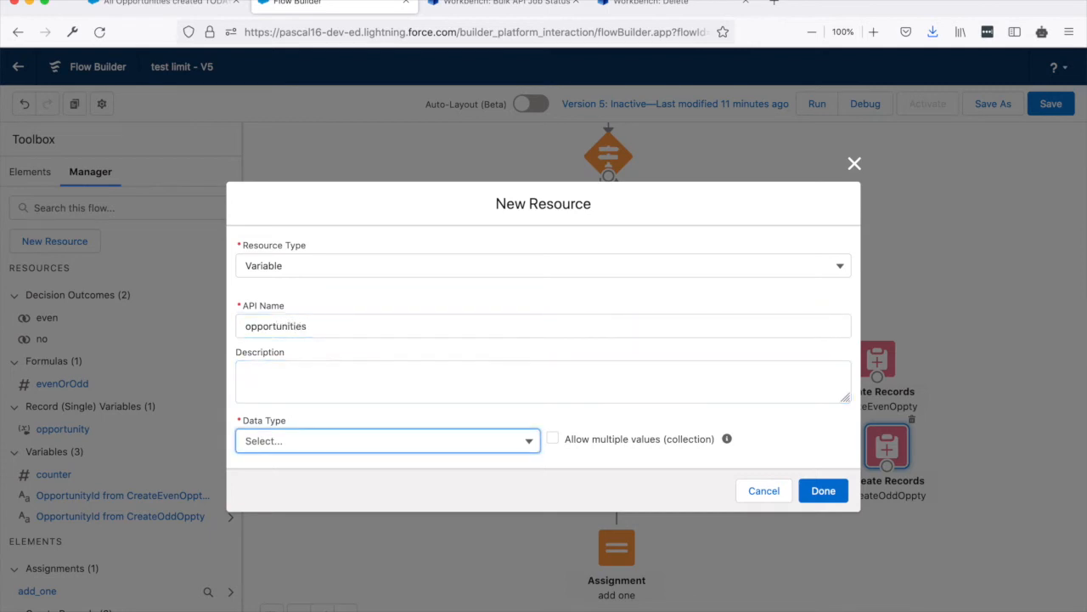
# Make opportunities a collection that allows multiple values, with data type Record and object Opportunity, and save the resource.
pyautogui.click(552, 437)
pyautogui.click(433, 433)
pyautogui.click(316, 261)
pyautogui.click(299, 448)
pyautogui.write('op')
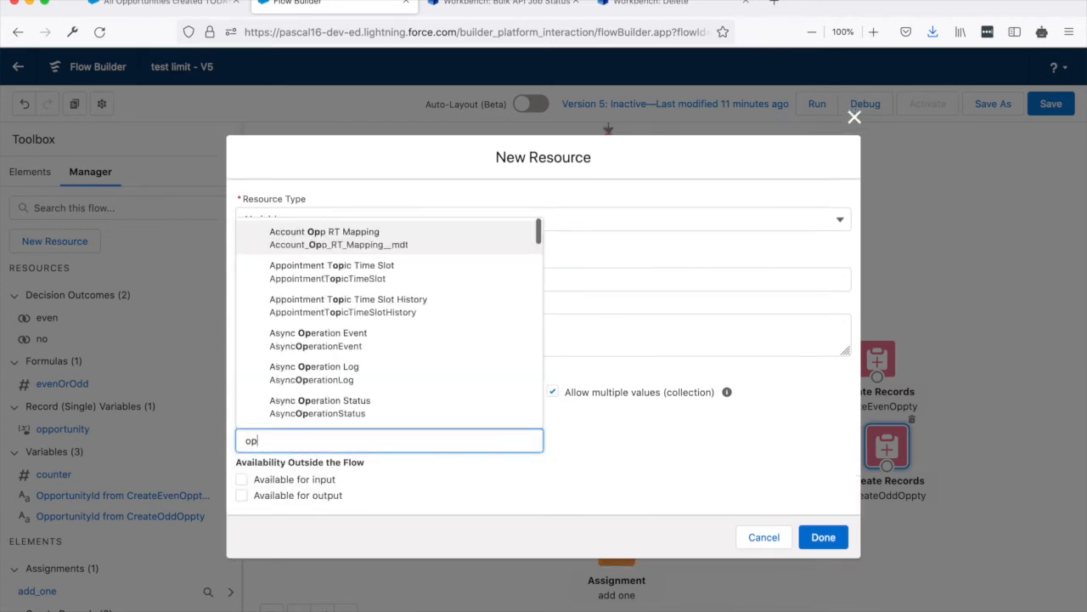
pyautogui.write('port')
pyautogui.click(303, 272)
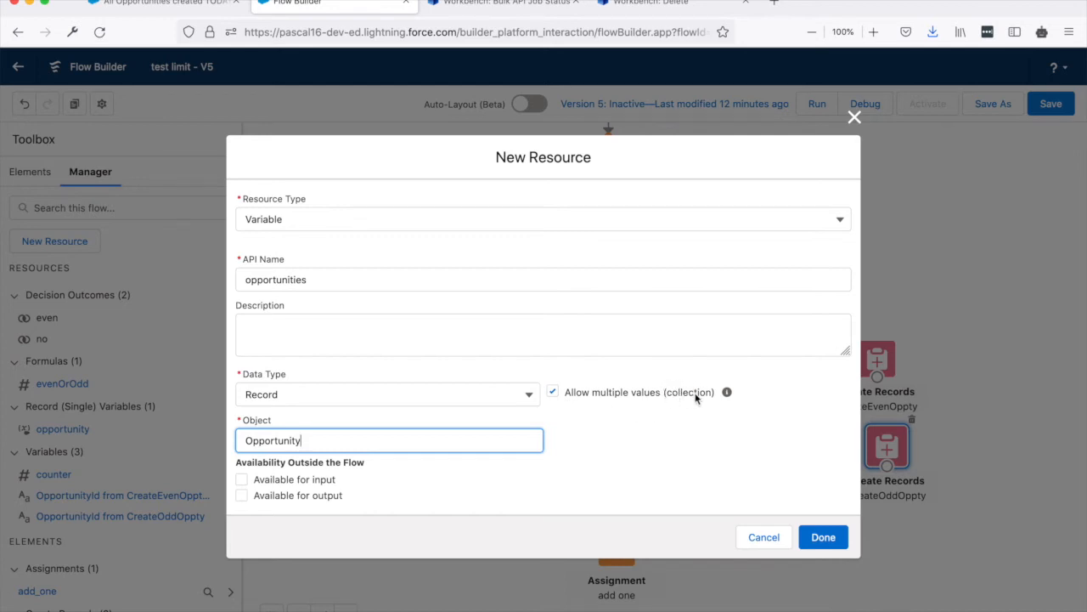
pyautogui.click(820, 538)
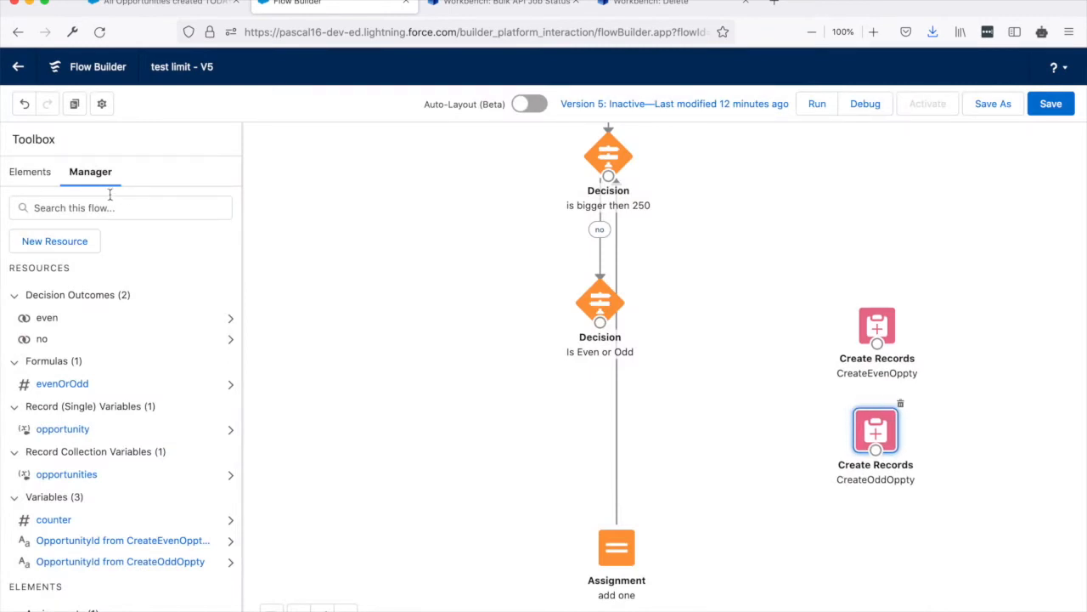
# Add an Assignment element labelled AssignNewOppEven below and left of the Is Even or Odd decision, with opportunity > AccountId as its first variable.
pyautogui.click(38, 175)
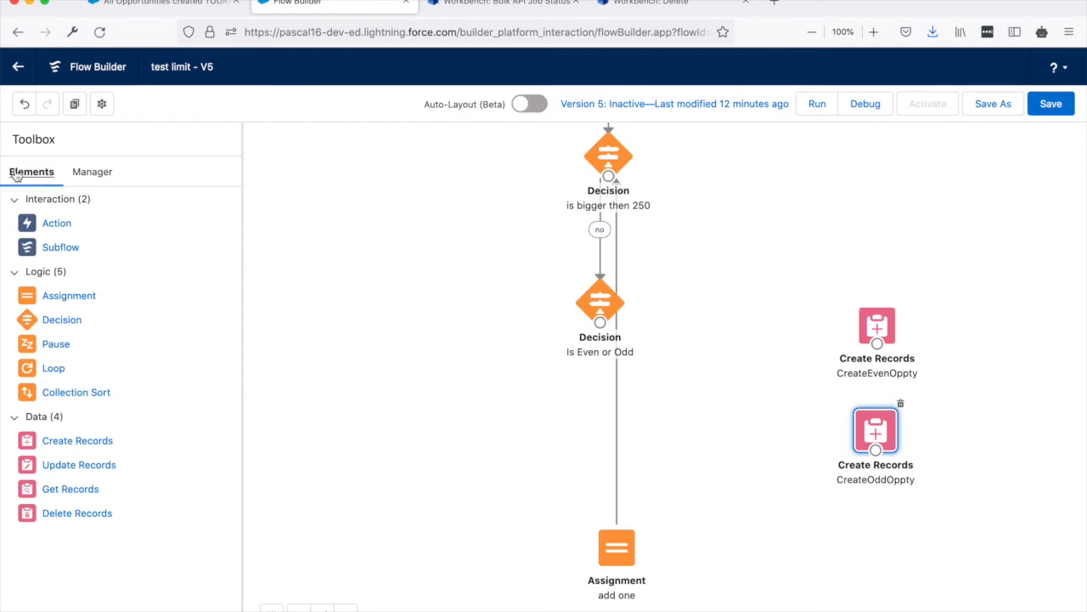
pyautogui.moveTo(72, 300); pyautogui.dragTo(481, 399)
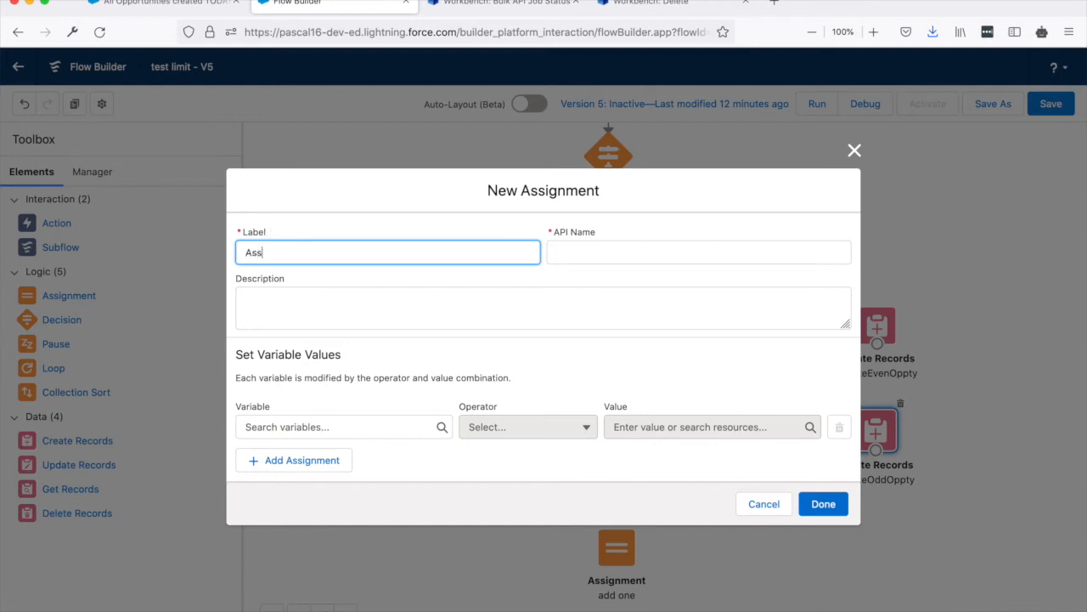
pyautogui.write('AssignNewOppEven')
pyautogui.click(345, 425)
pyautogui.click(435, 278)
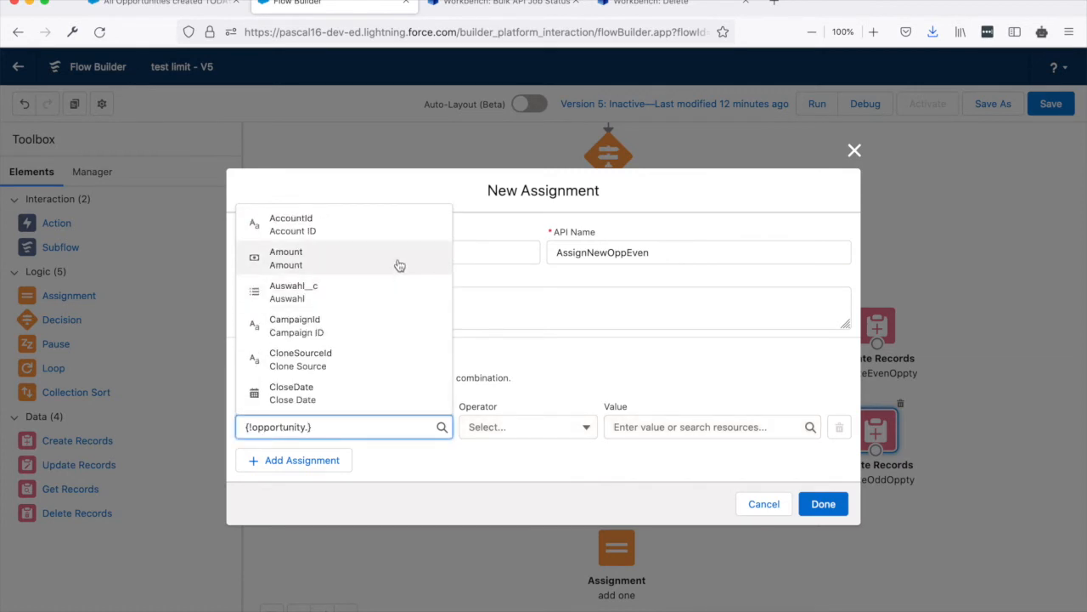
pyautogui.click(297, 228)
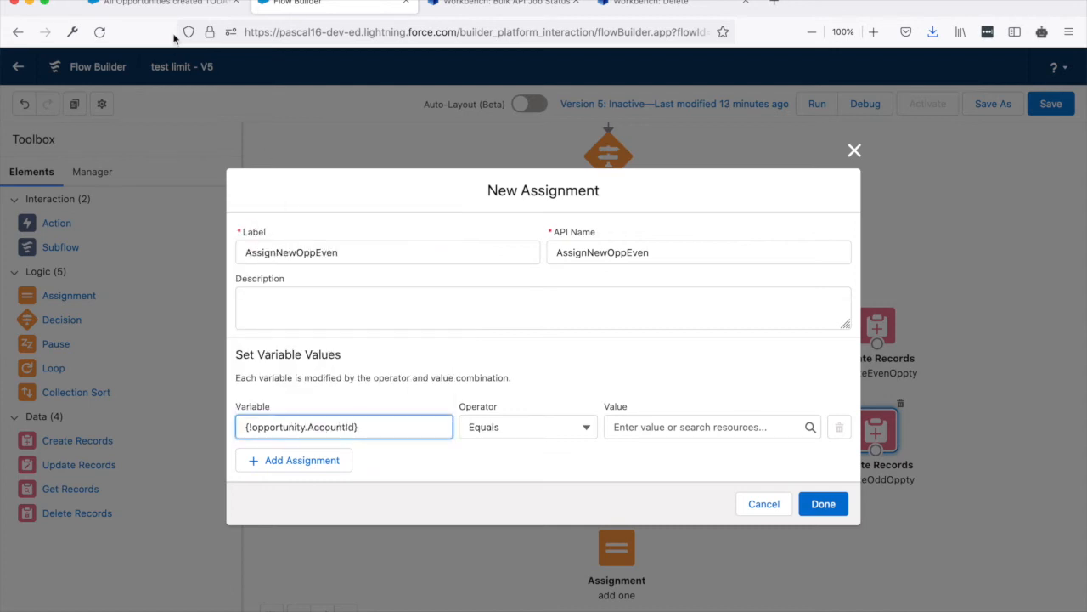
# Copy the Acme Corporation account's record ID from its page address and use it as the value for opportunity > Account ID.
pyautogui.click(178, 4)
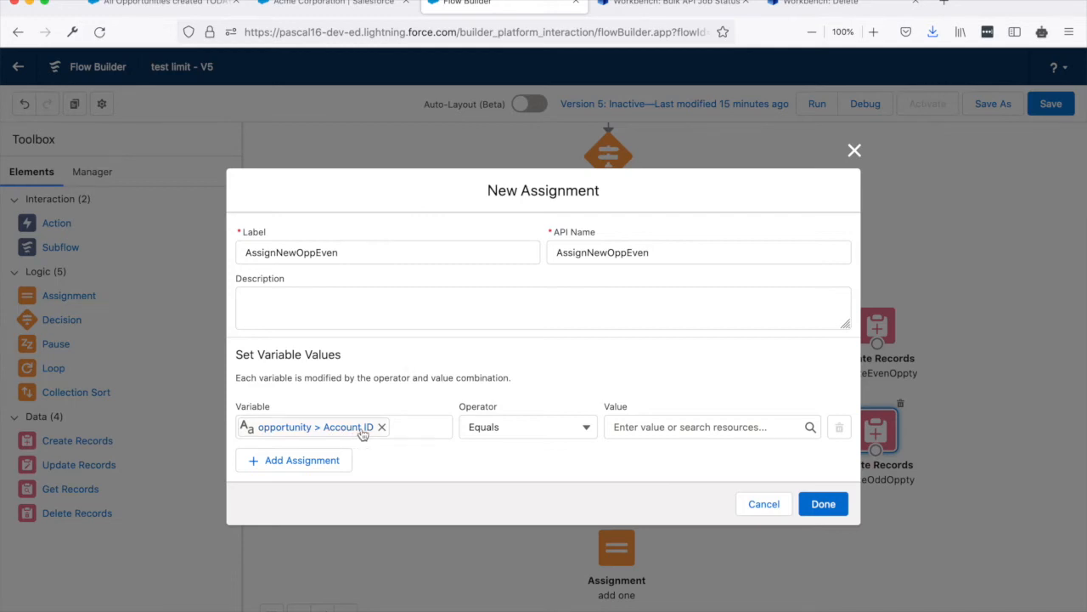
pyautogui.click(301, 5)
pyautogui.click(602, 32)
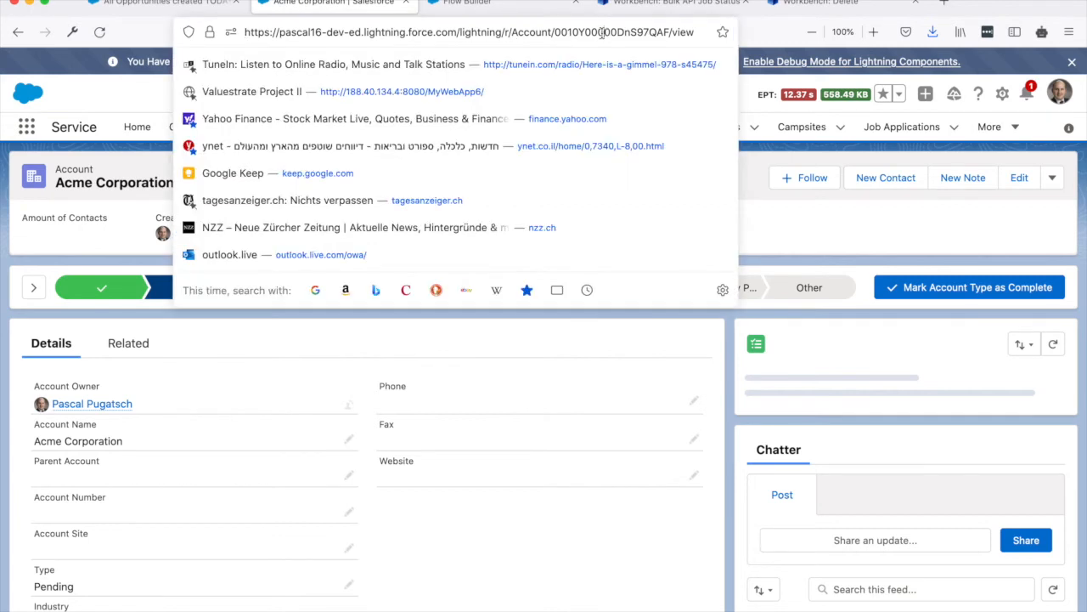
pyautogui.doubleClick(601, 32)
pyautogui.press('super+c')
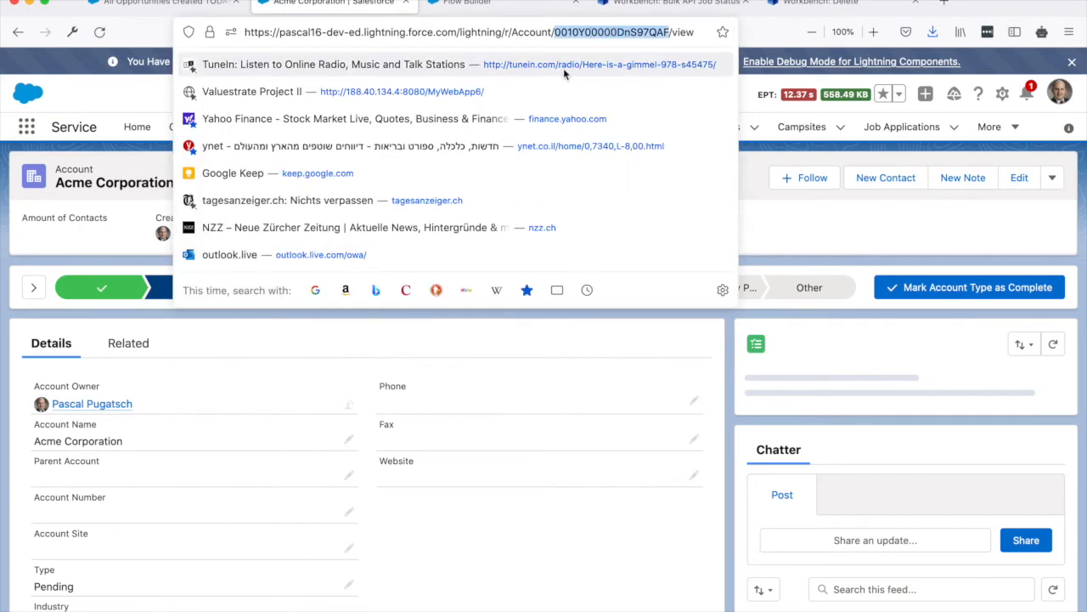
pyautogui.click(450, 5)
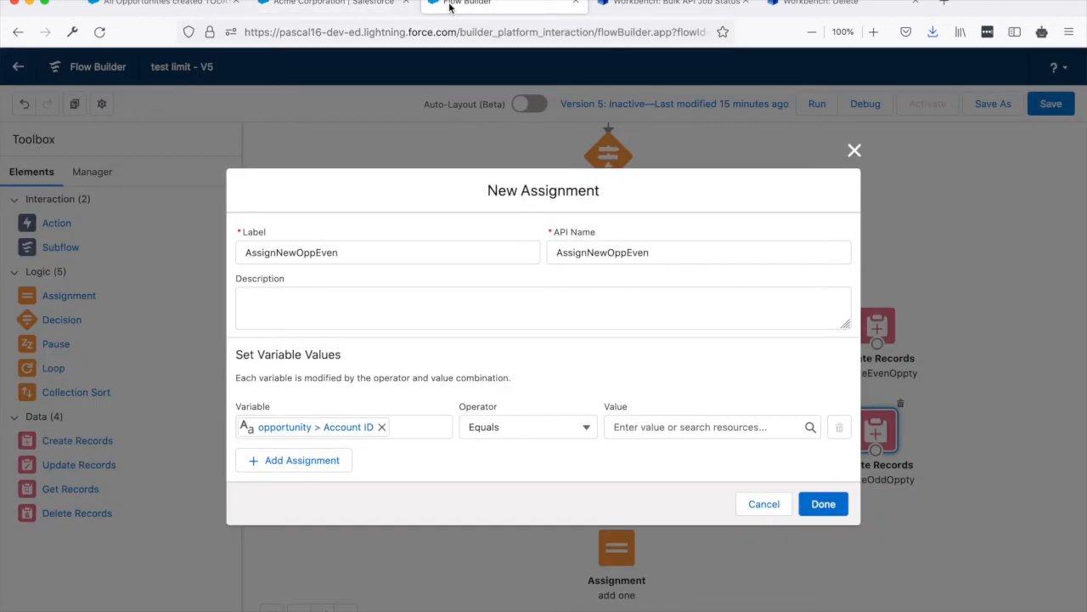
pyautogui.click(656, 425)
pyautogui.press('super+v')
# Add four more empty assignment rows to AssignNewOppEven.
pyautogui.click(293, 460)
pyautogui.click(301, 484)
pyautogui.click(305, 532)
pyautogui.click(310, 520)
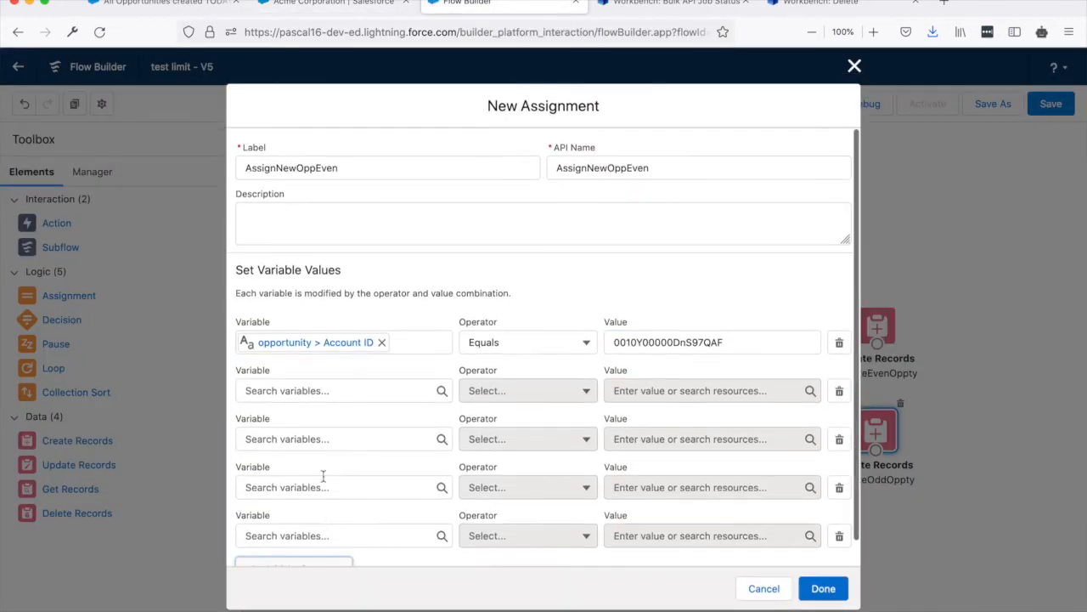
# Set the second assignment row to opportunity > Name equals the counter variable.
pyautogui.click(311, 390)
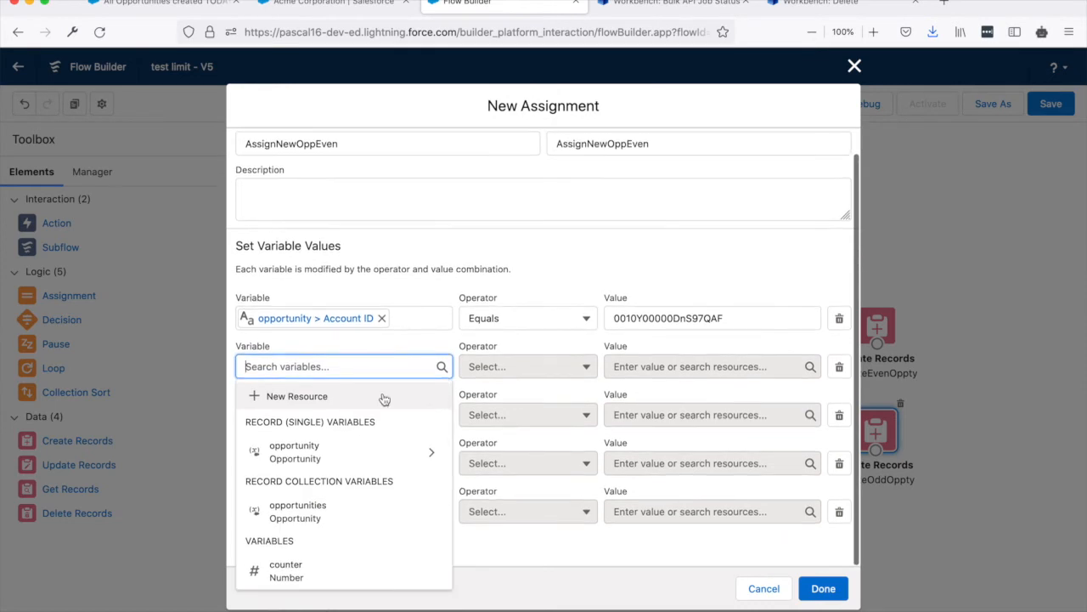
pyautogui.click(430, 451)
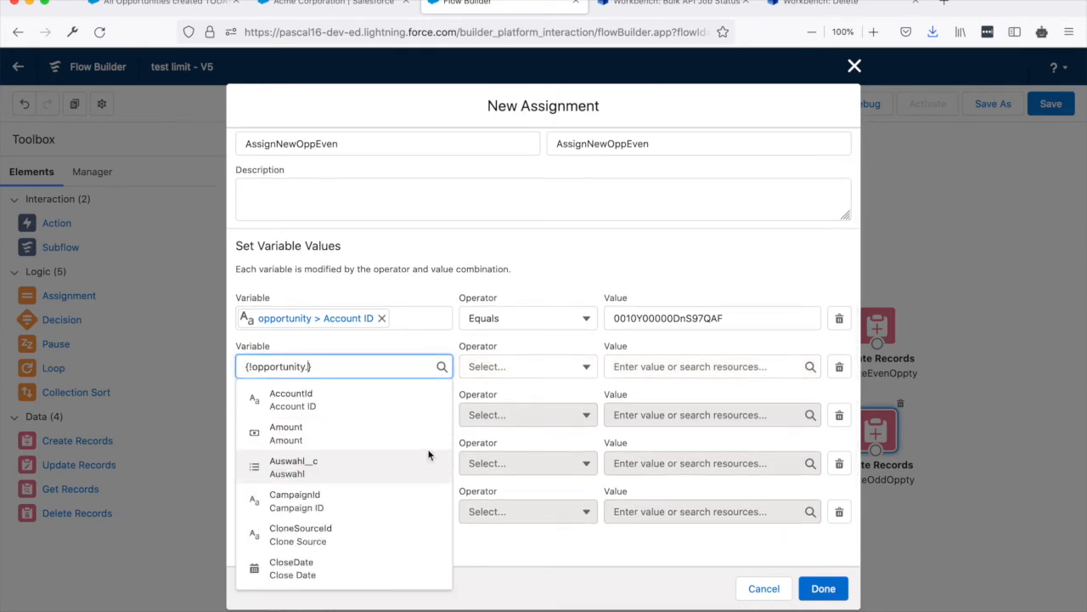
pyautogui.write('name')
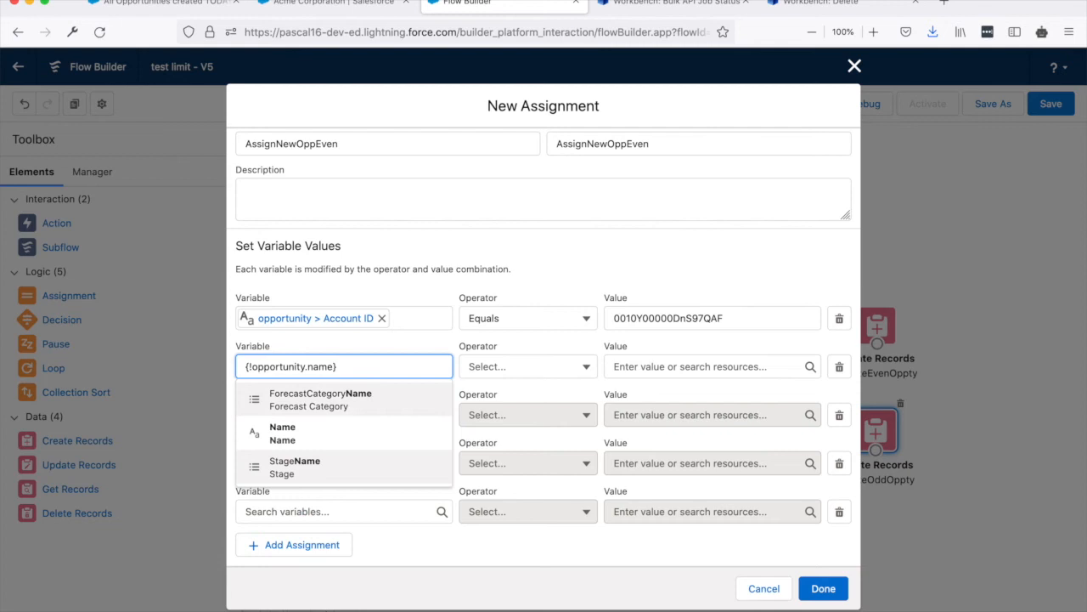
pyautogui.click(366, 430)
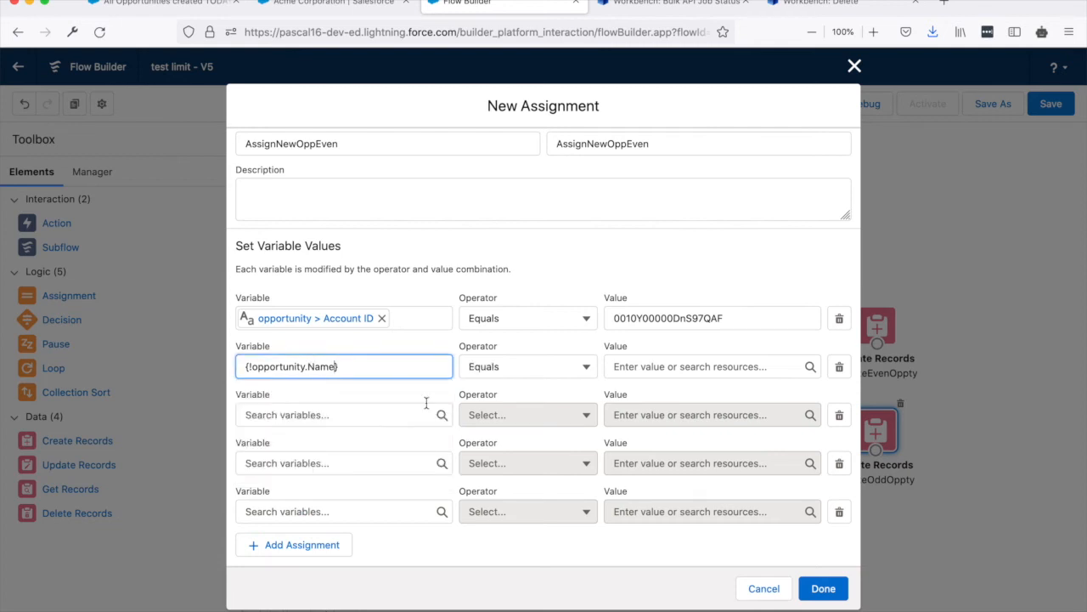
pyautogui.click(621, 366)
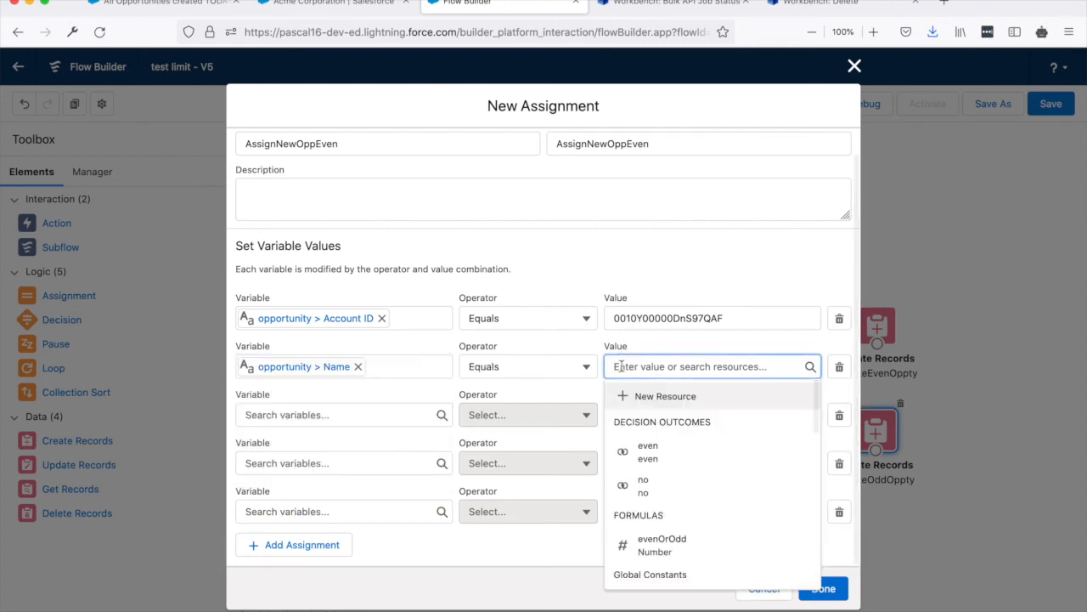
pyautogui.write('count')
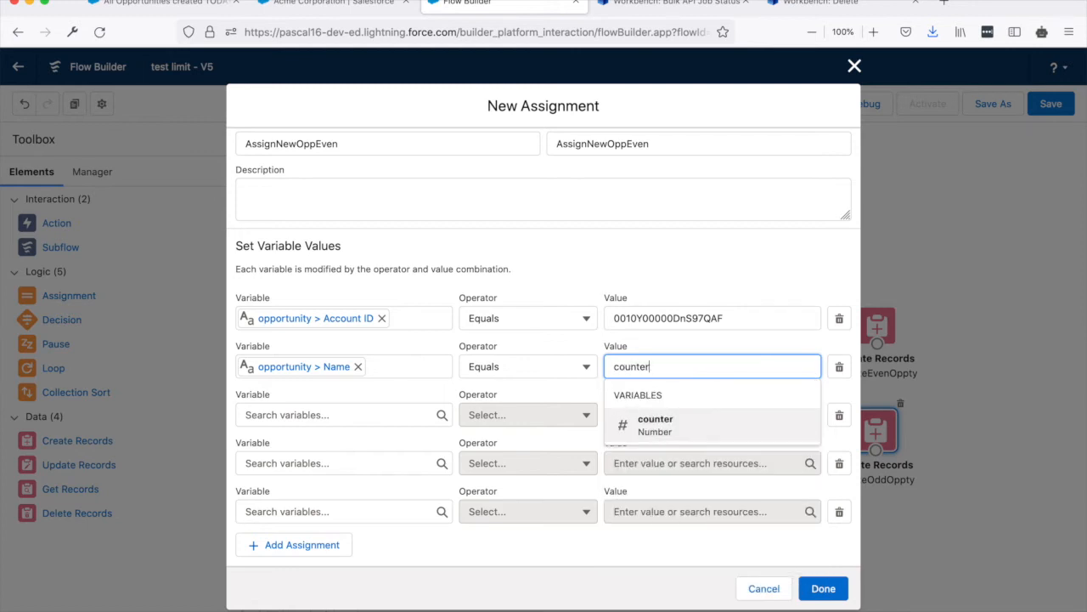
pyautogui.write('er')
pyautogui.click(658, 425)
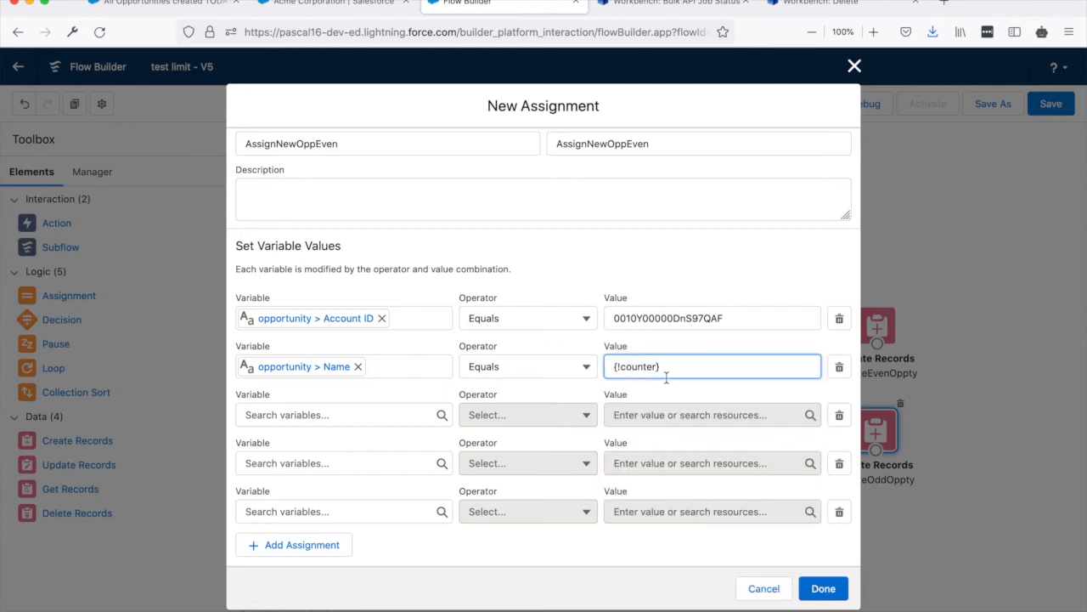
# Extend the opportunity > Name value in AssignNewOppEven to read "Even + {!counter}".
pyautogui.scroll(1, 666, 384)
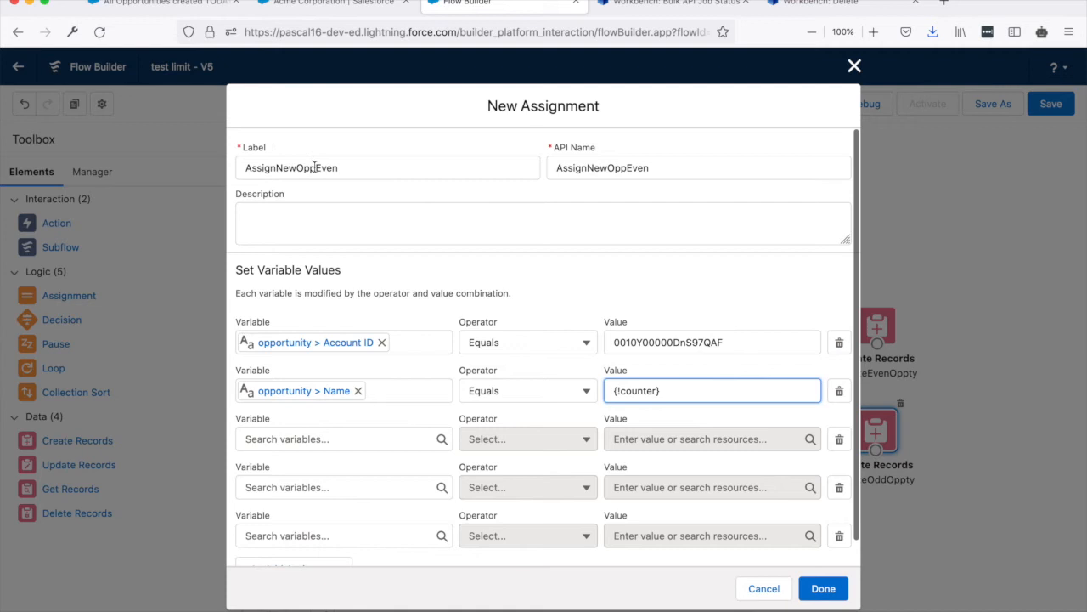
pyautogui.click(614, 390)
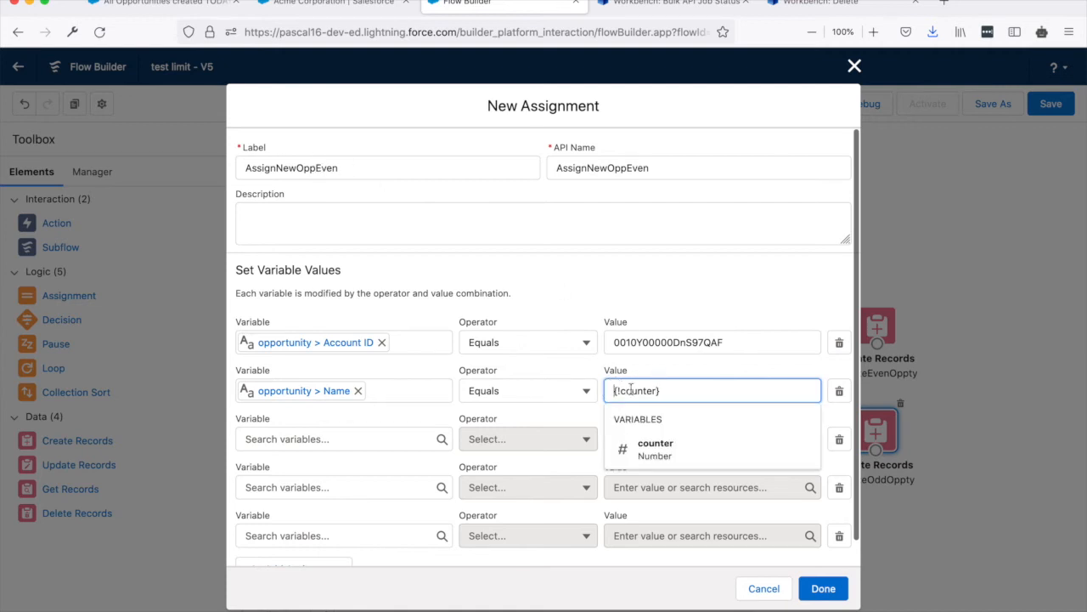
pyautogui.write('Even')
pyautogui.write(' -')
pyautogui.press('BackSpace')
pyautogui.press('BackSpace')
pyautogui.write('+')
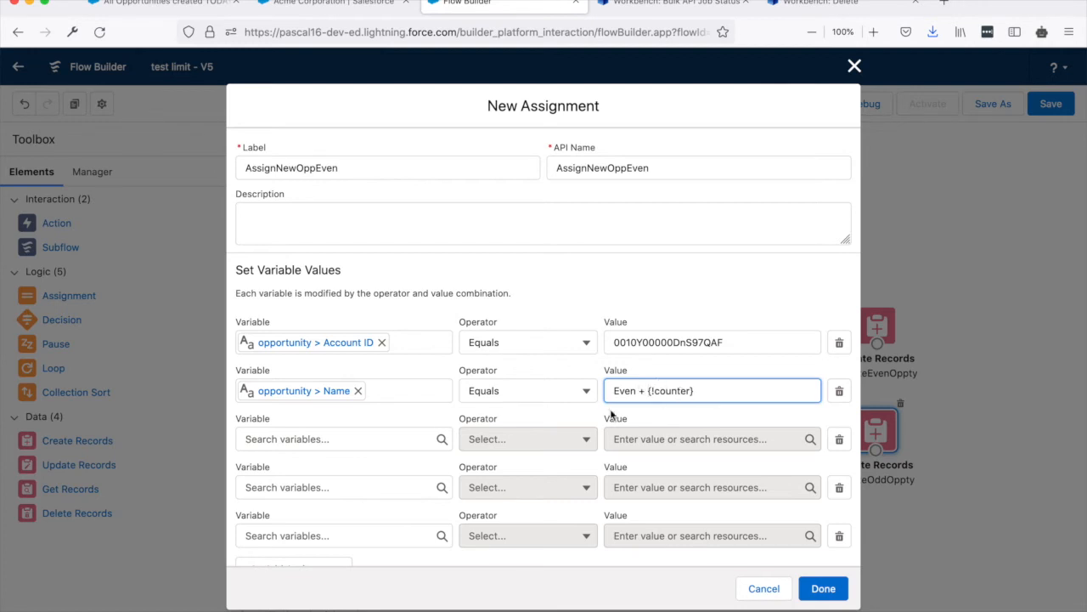
# Set the third assignment row to opportunity > StageName equals Prospecting.
pyautogui.click(337, 439)
pyautogui.write('opp')
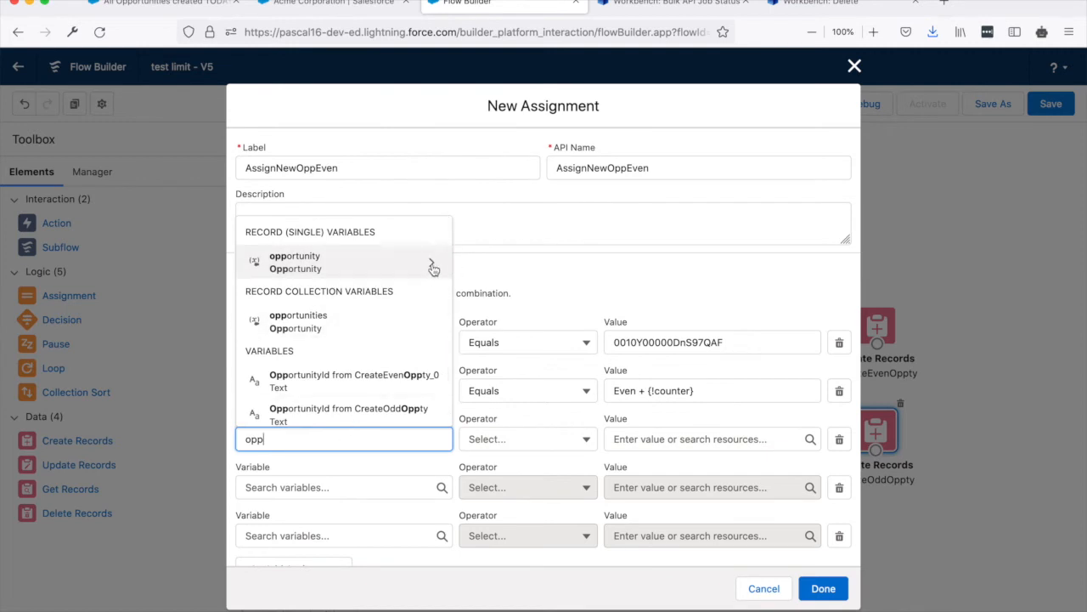
pyautogui.click(432, 265)
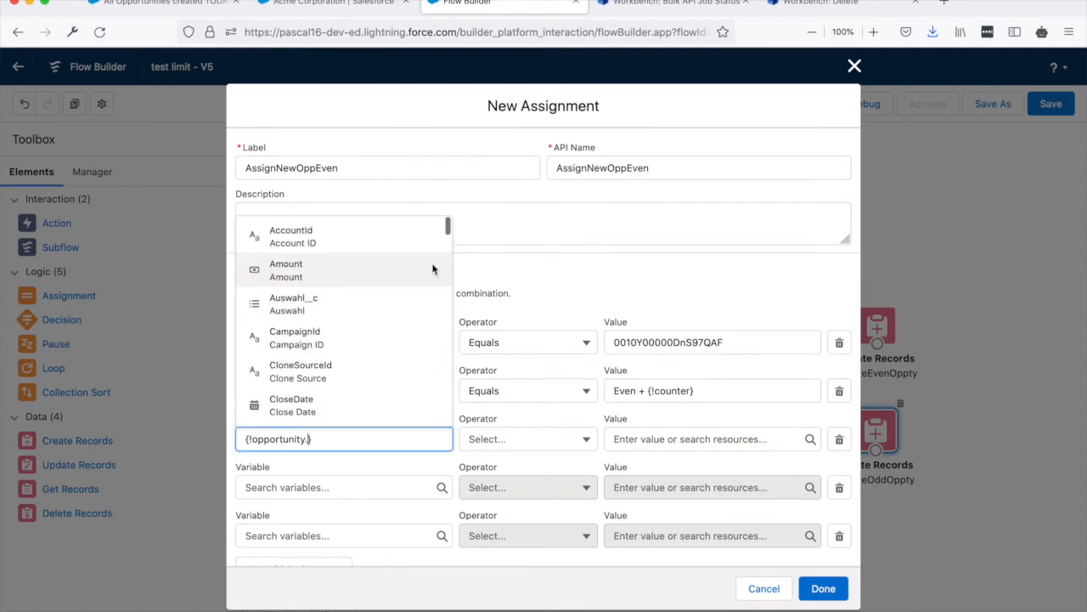
pyautogui.write('stage')
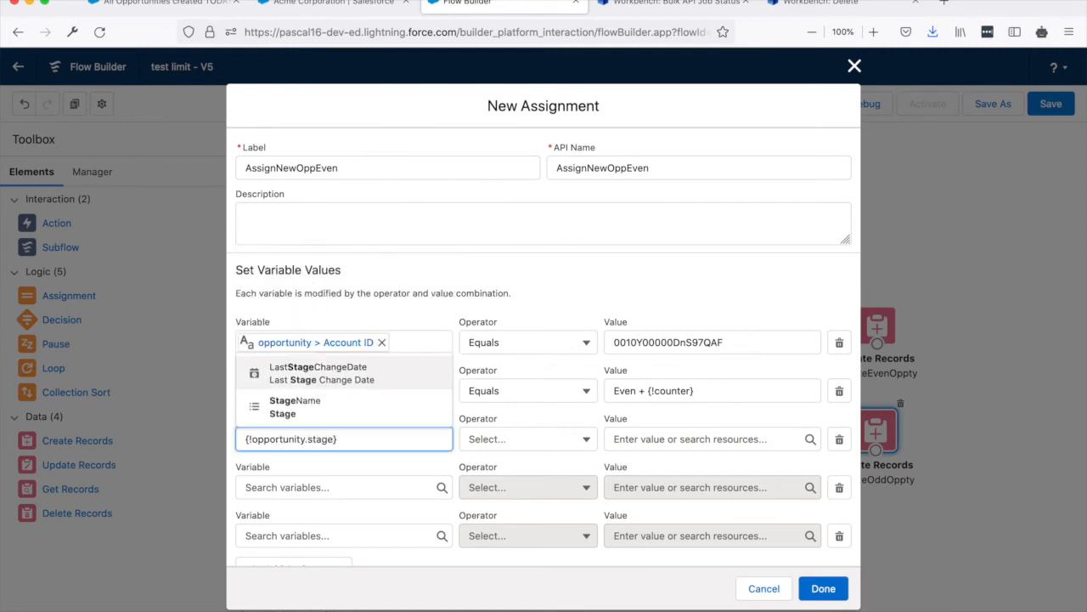
pyautogui.click(315, 404)
pyautogui.click(637, 439)
pyautogui.click(659, 286)
# Choose opportunity > CloseDate as the variable of the fourth assignment row.
pyautogui.click(346, 486)
pyautogui.write('opp')
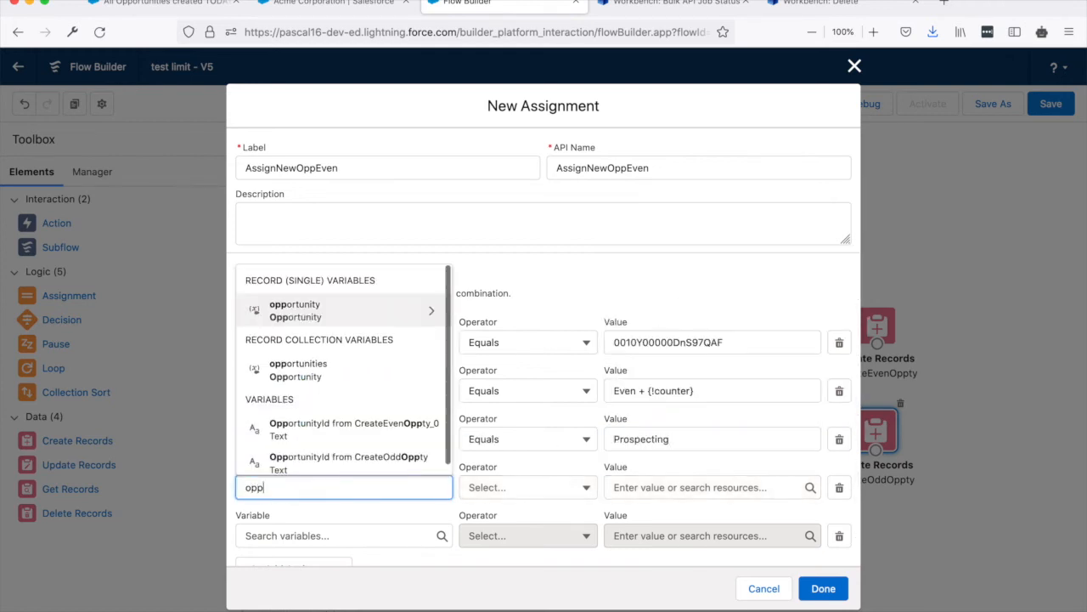
pyautogui.click(429, 311)
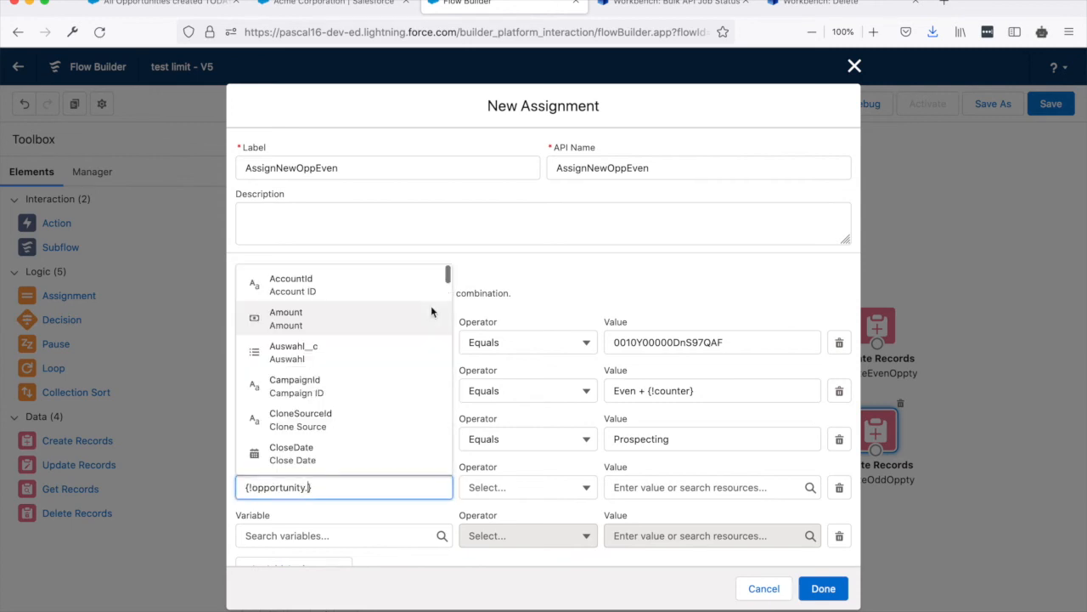
pyautogui.write('close')
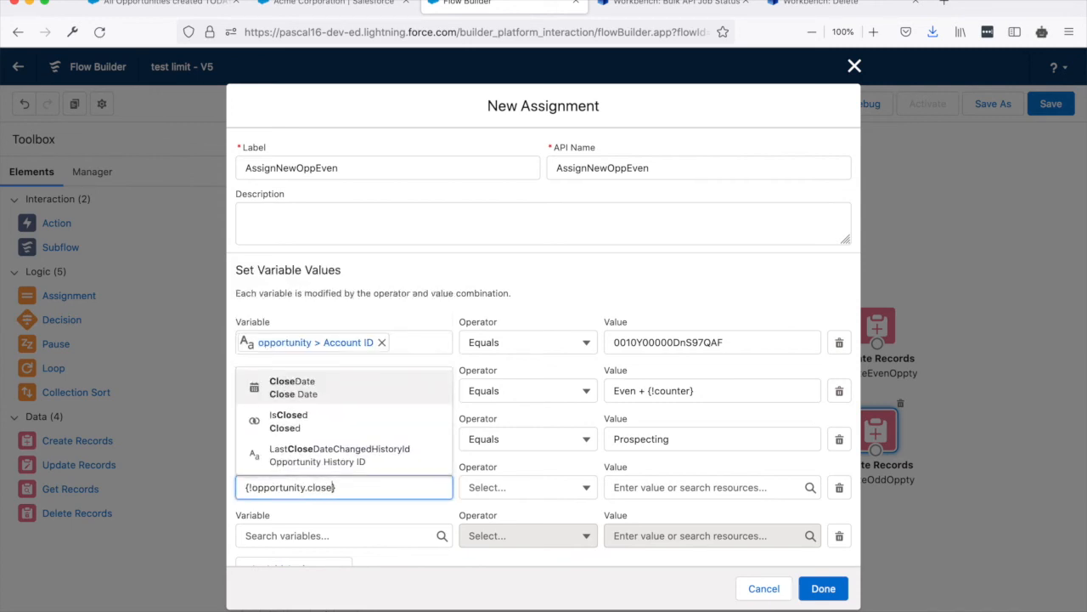
pyautogui.click(312, 387)
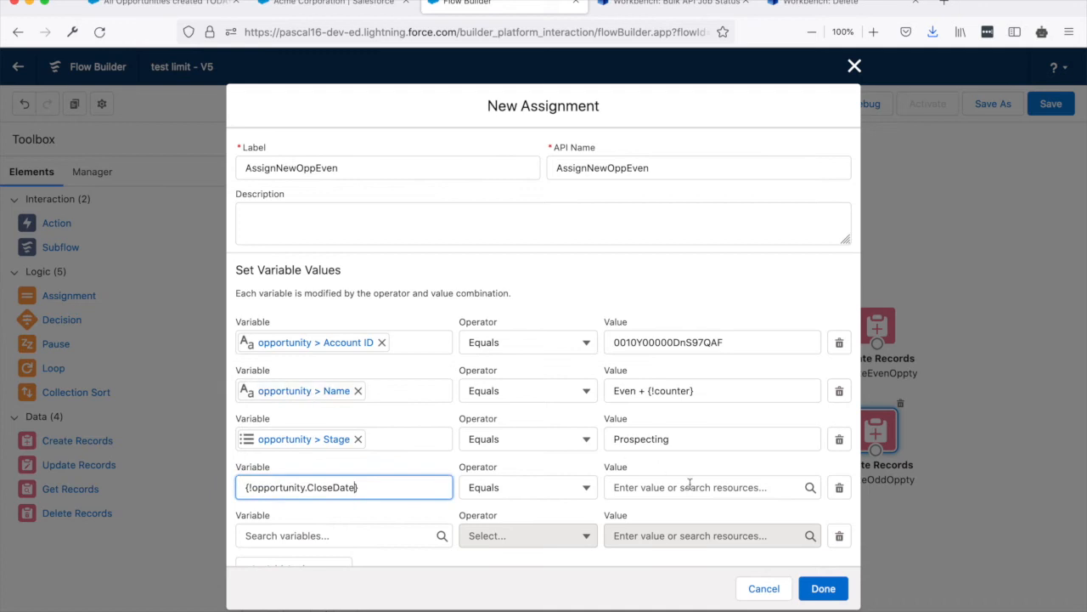
pyautogui.click(693, 488)
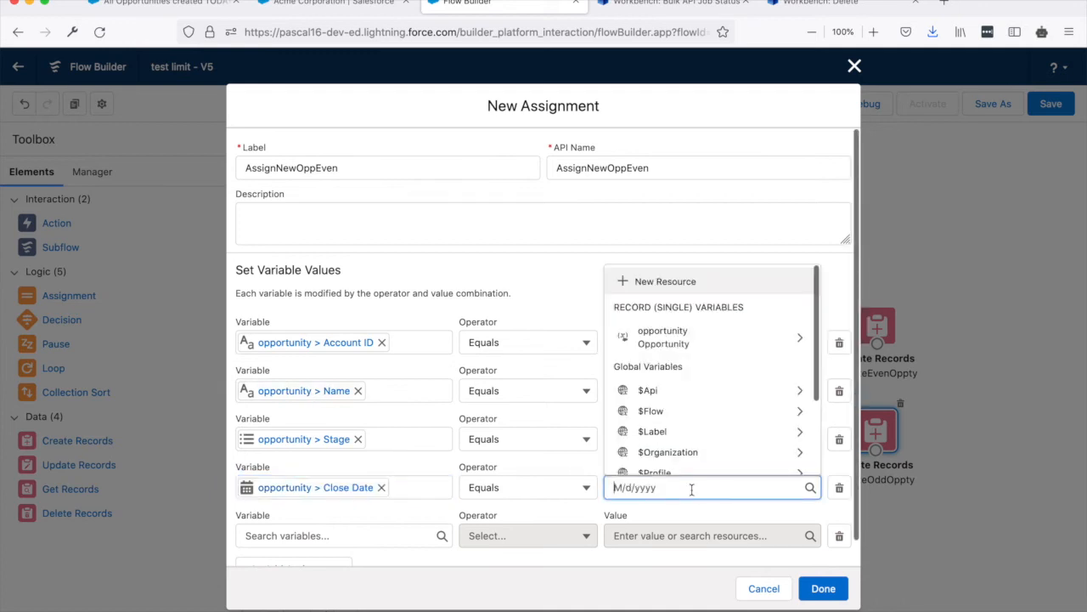
pyautogui.click(799, 415)
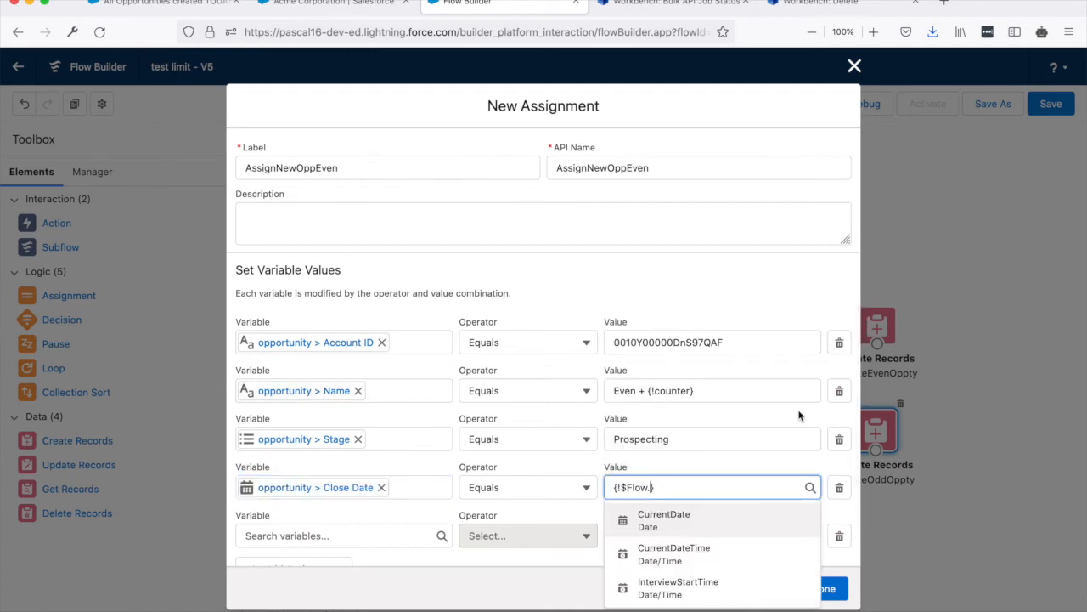
pyautogui.click(704, 553)
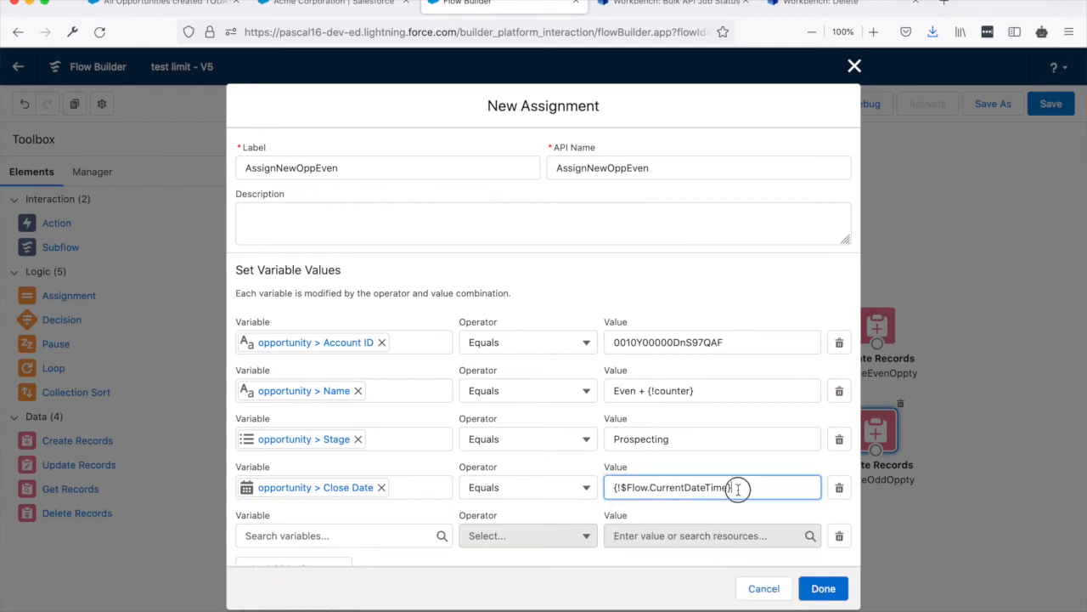
# Set the value for opportunity > Close Date to $Flow > CurrentDate.
pyautogui.moveTo(740, 487); pyautogui.dragTo(584, 487)
pyautogui.write('flow')
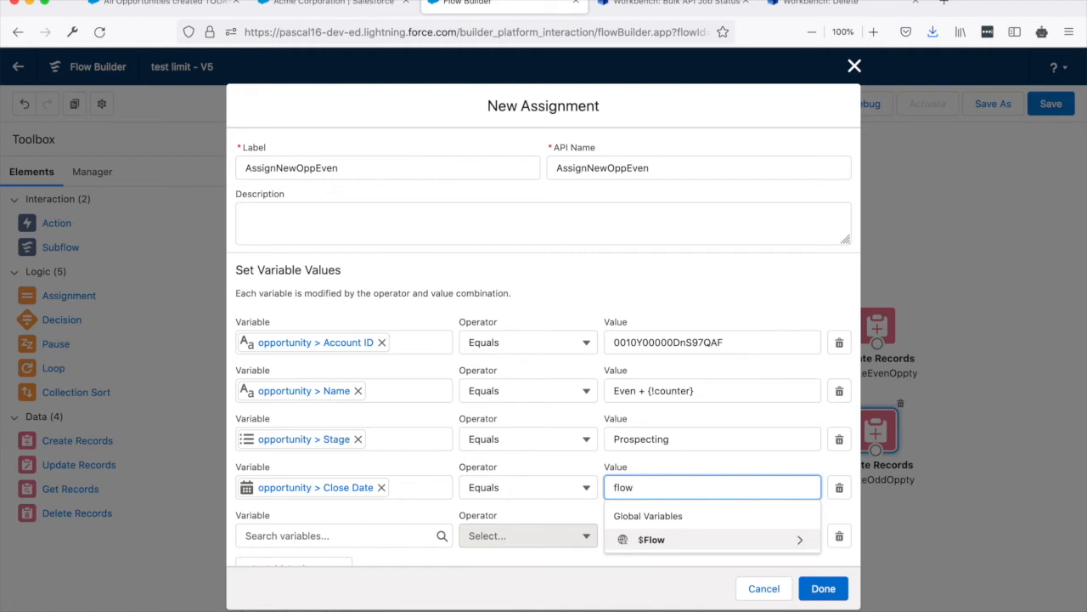
pyautogui.click(658, 539)
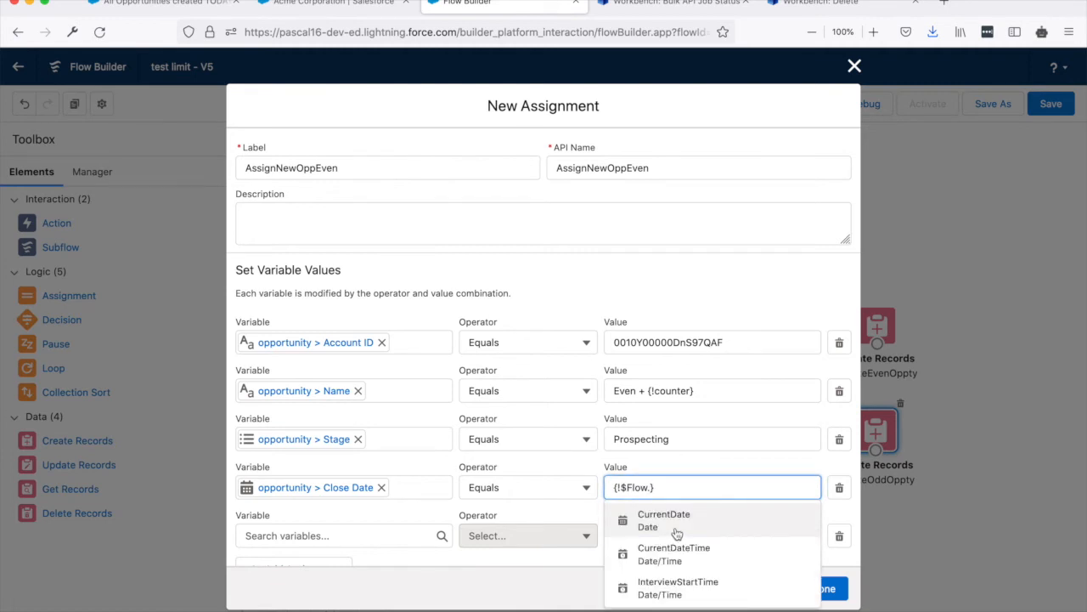
pyautogui.click(677, 532)
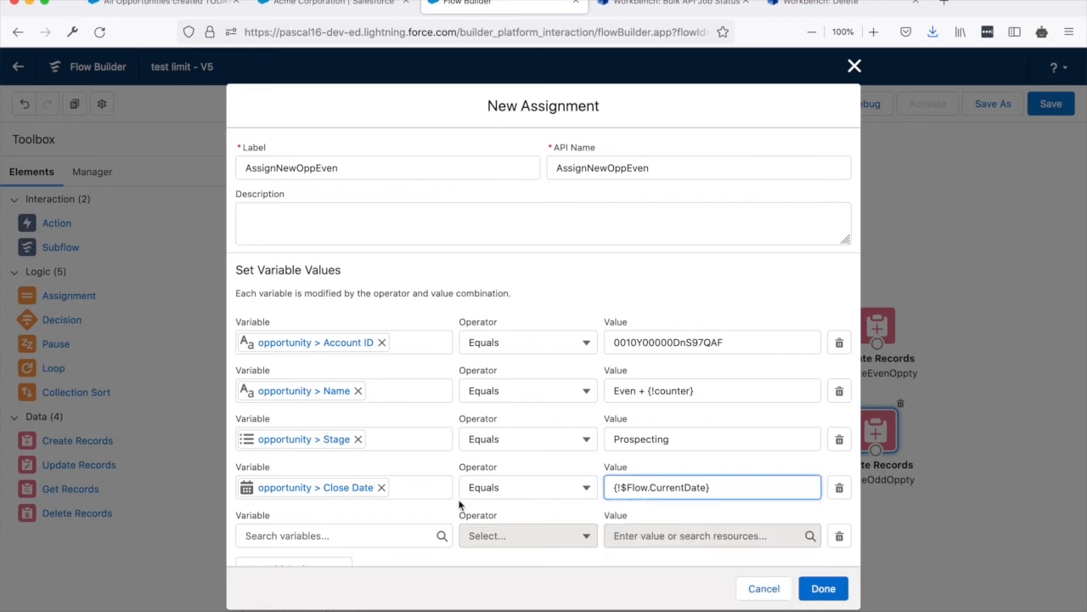
# Set the fifth assignment row to opportunity > Amount equals 100 and finish the AssignNewOppEven element.
pyautogui.scroll(-1, 439, 507)
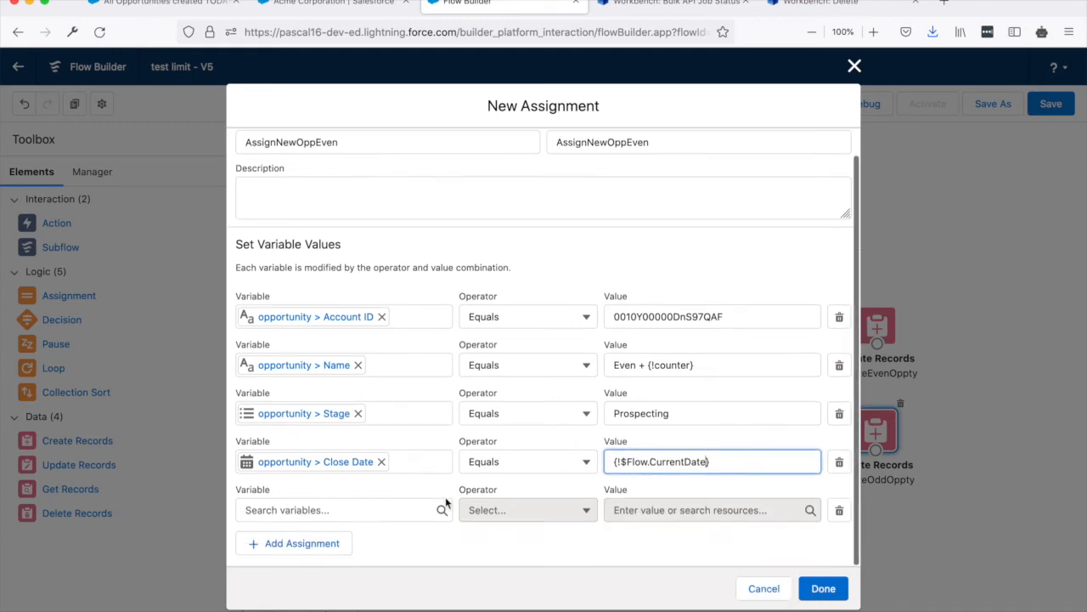
pyautogui.click(360, 510)
pyautogui.write('opportunity.}')
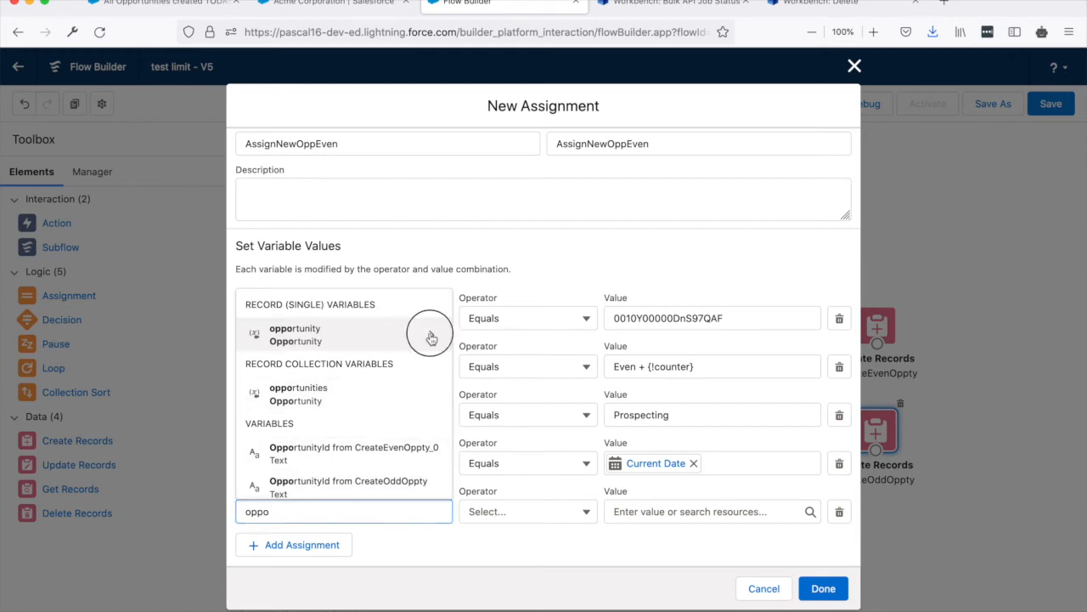
pyautogui.click(431, 338)
pyautogui.click(431, 339)
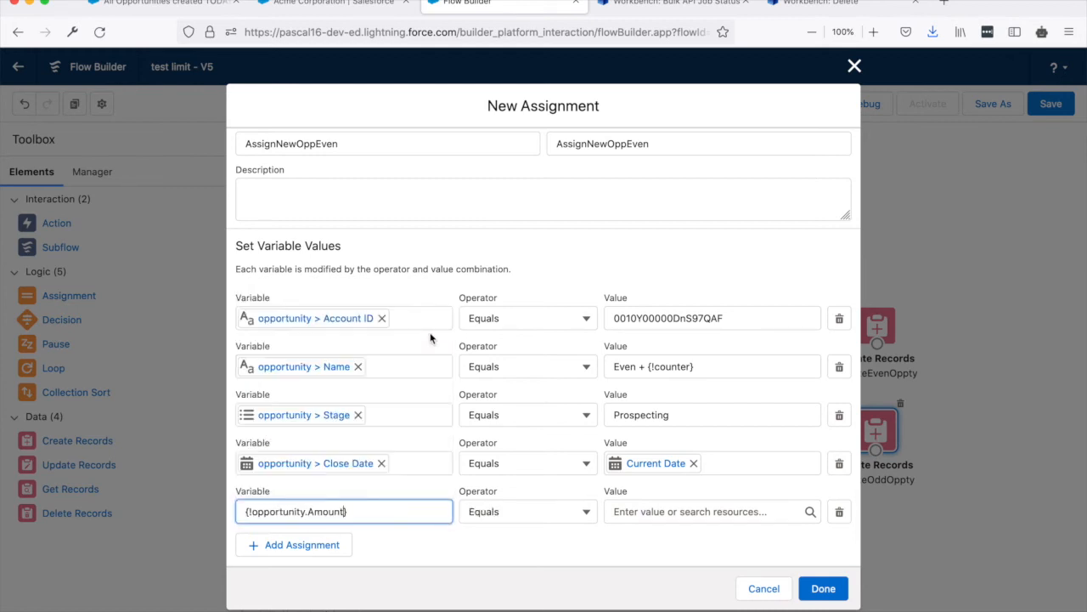
pyautogui.click(663, 511)
pyautogui.write('100')
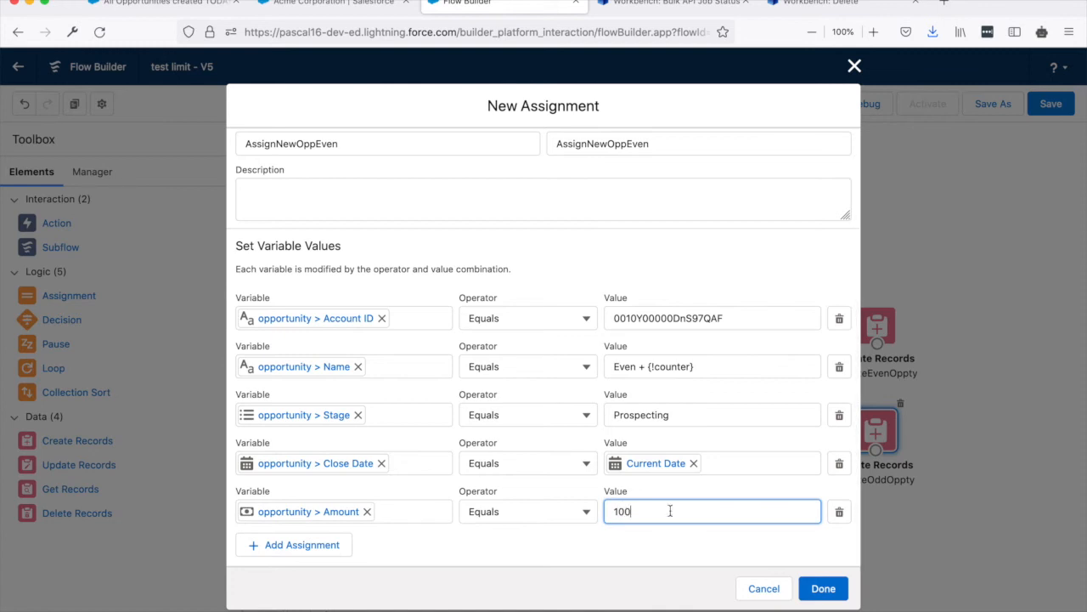
pyautogui.click(817, 587)
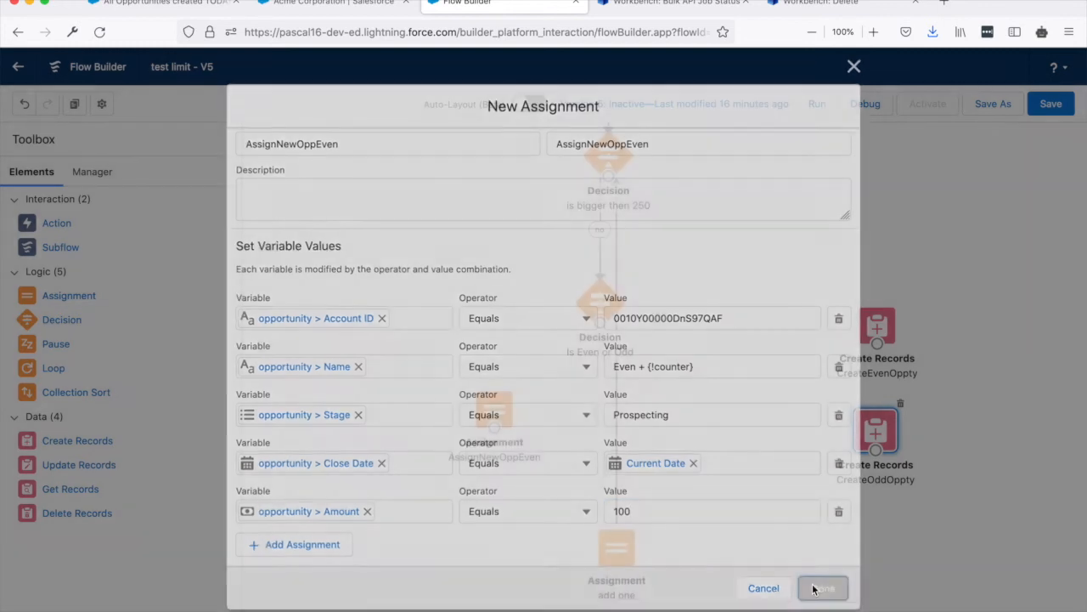
# Duplicate the AssignNewOppEven element and place the copy below and to the right of the Is Even or Odd decision.
pyautogui.click(494, 409)
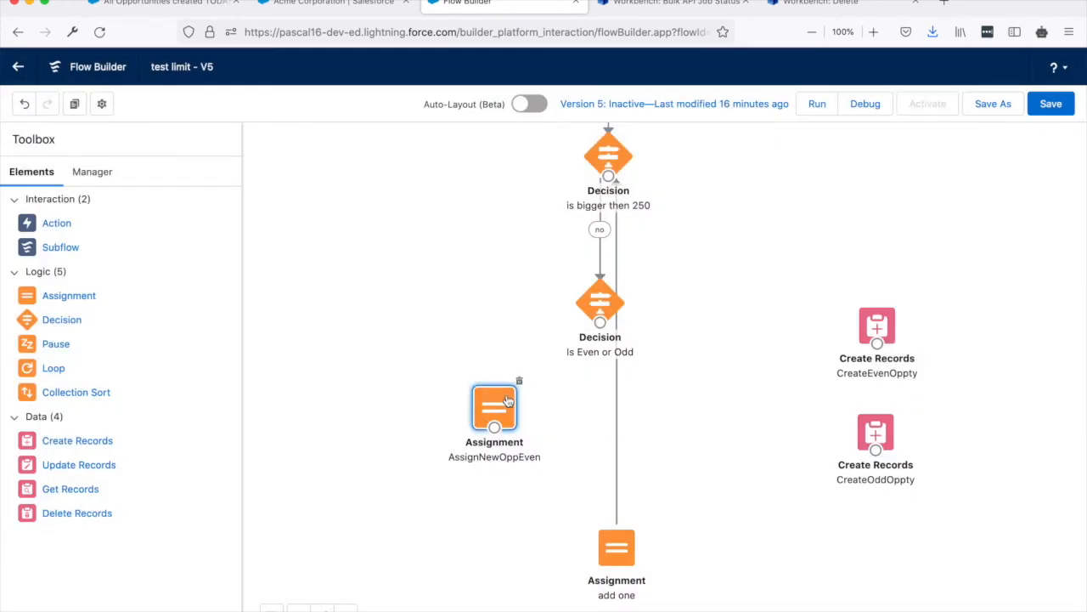
pyautogui.click(74, 104)
pyautogui.moveTo(558, 454); pyautogui.dragTo(695, 400)
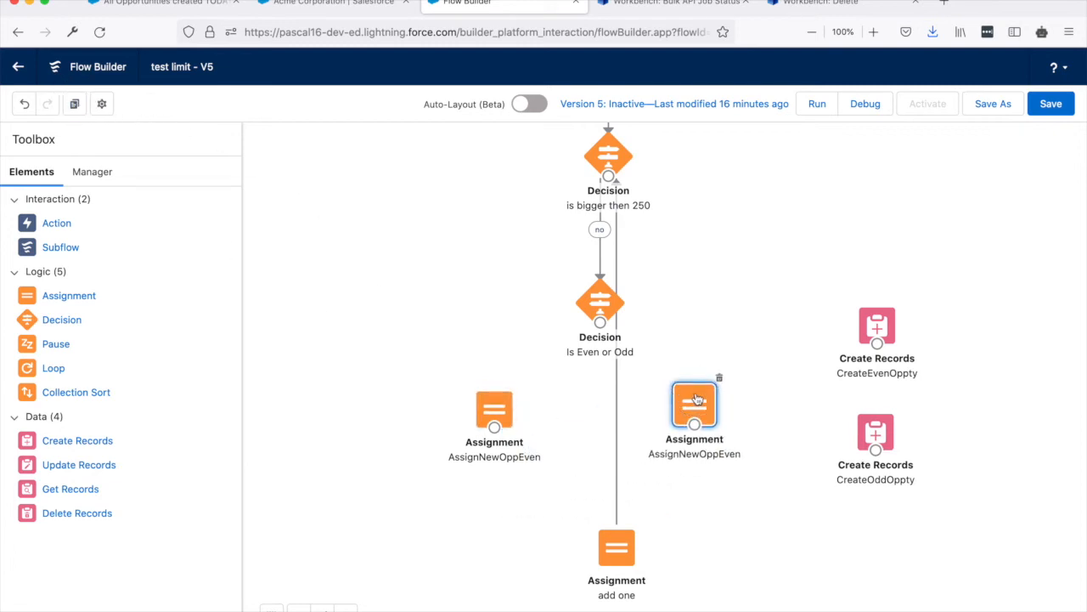
# Change both the label and the API name of the duplicated assignment to AssignNewOppOdd.
pyautogui.doubleClick(695, 399)
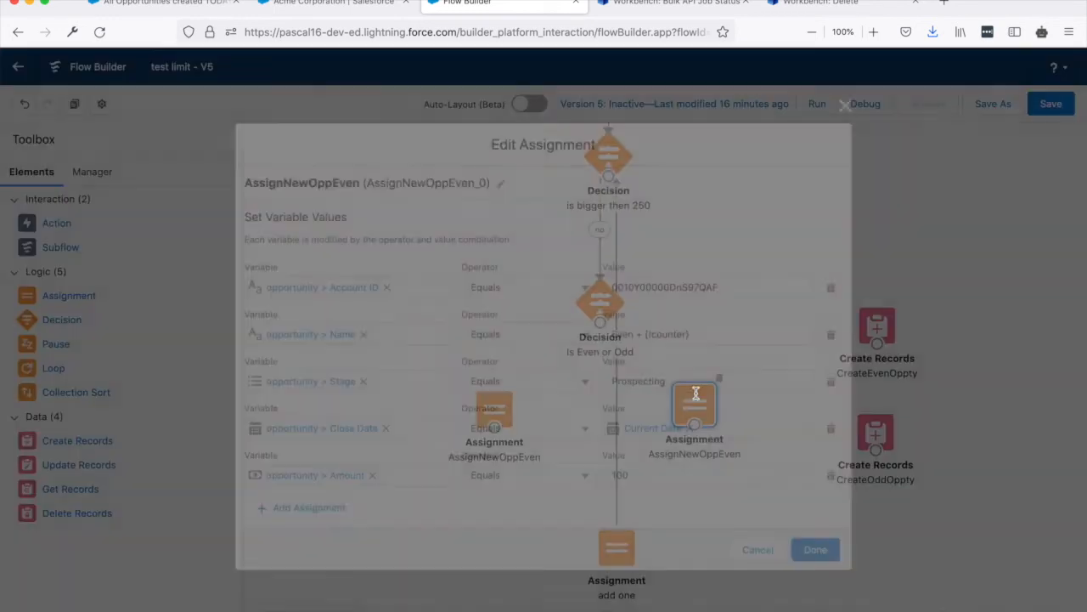
pyautogui.click(499, 180)
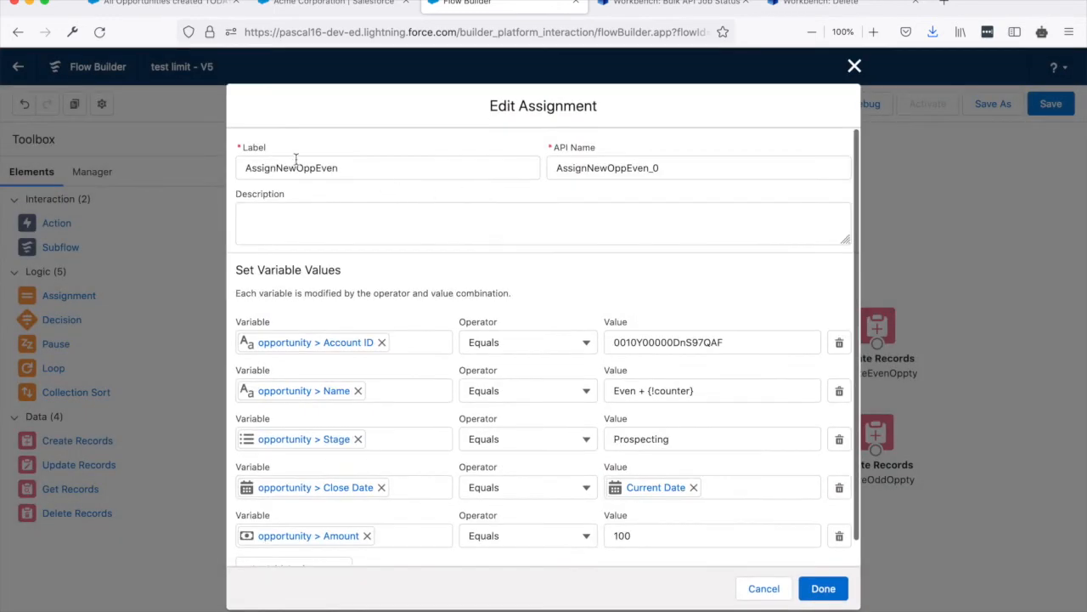
pyautogui.moveTo(338, 167); pyautogui.dragTo(317, 167)
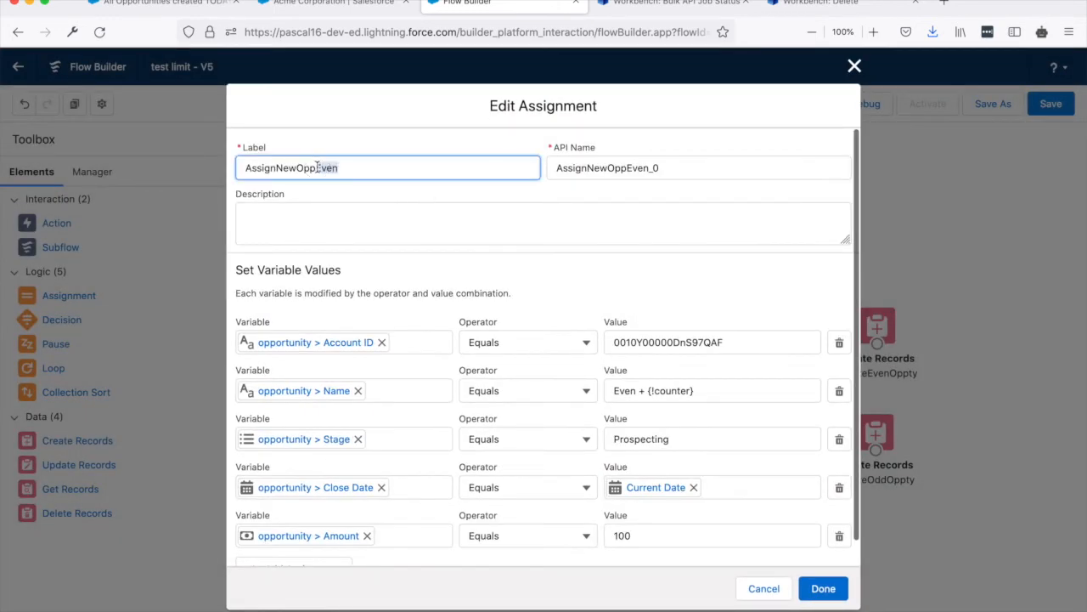
pyautogui.write('Odd')
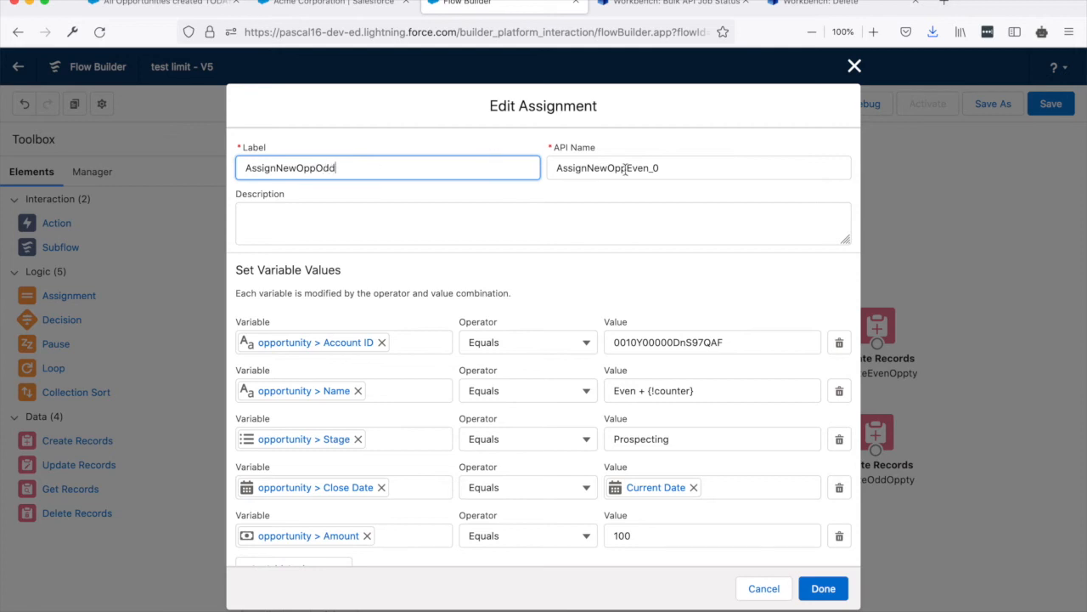
pyautogui.moveTo(665, 168); pyautogui.dragTo(630, 168)
pyautogui.write('Odd')
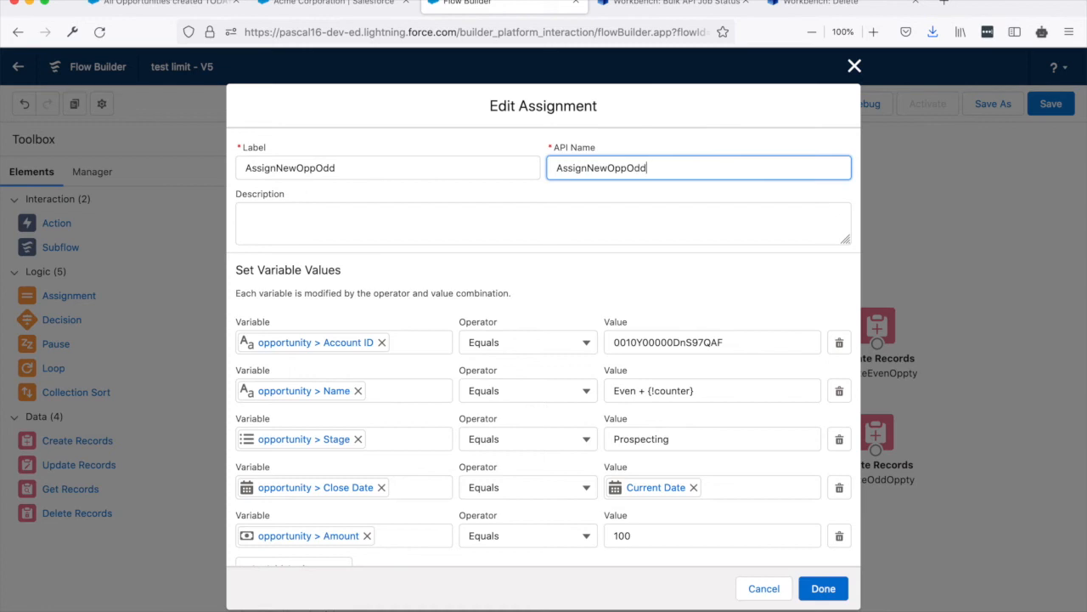
# Set the opportunity > Name value in AssignNewOppOdd to "Odd + {!counter}" and finish the element.
pyautogui.doubleClick(634, 390)
pyautogui.write('Odd')
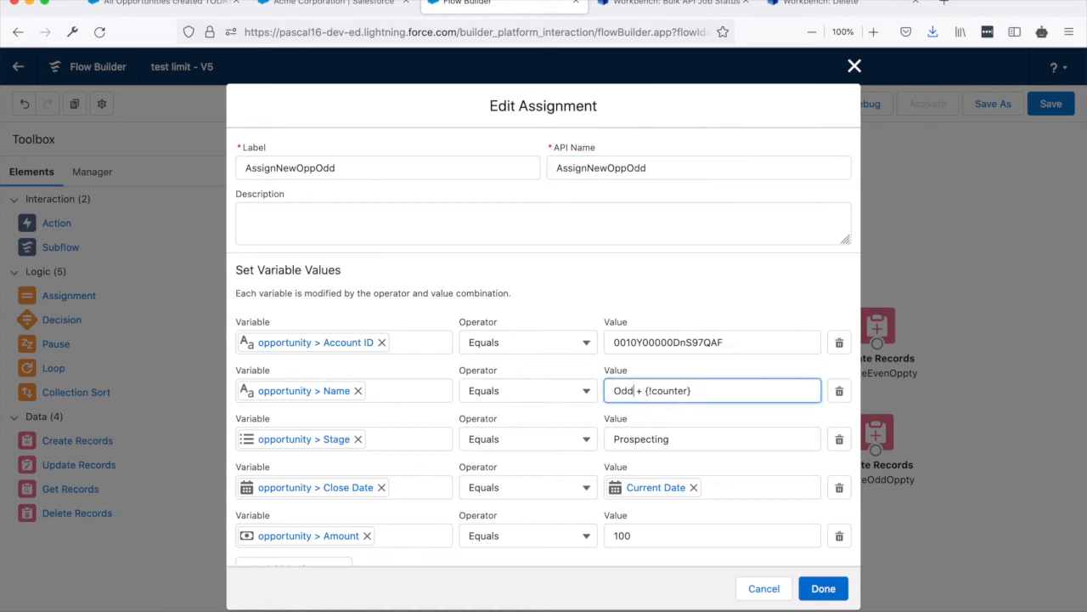
pyautogui.click(822, 589)
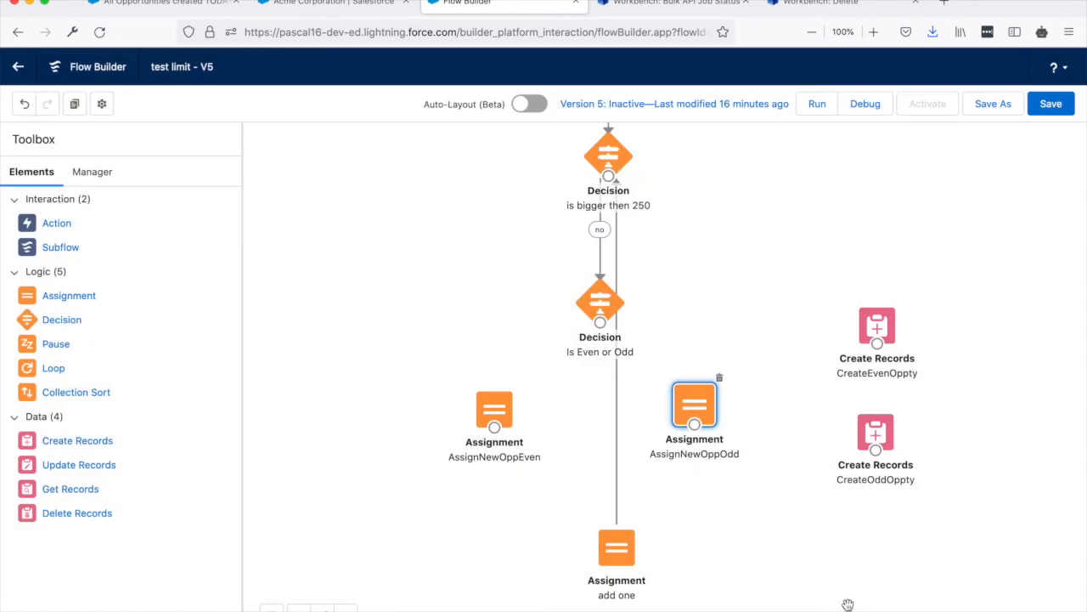
# Connect the Is Even or Odd decision to AssignNewOppEven for the even outcome and to AssignNewOppOdd for the odd outcome.
pyautogui.moveTo(599, 322); pyautogui.dragTo(522, 397)
pyautogui.click(742, 414)
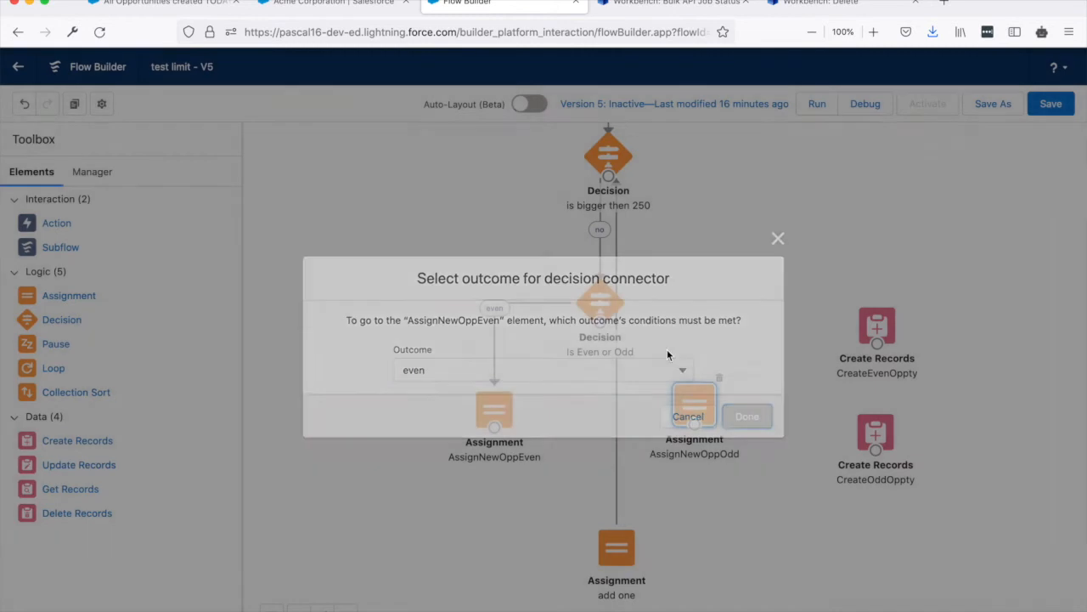
pyautogui.moveTo(605, 328); pyautogui.dragTo(692, 398)
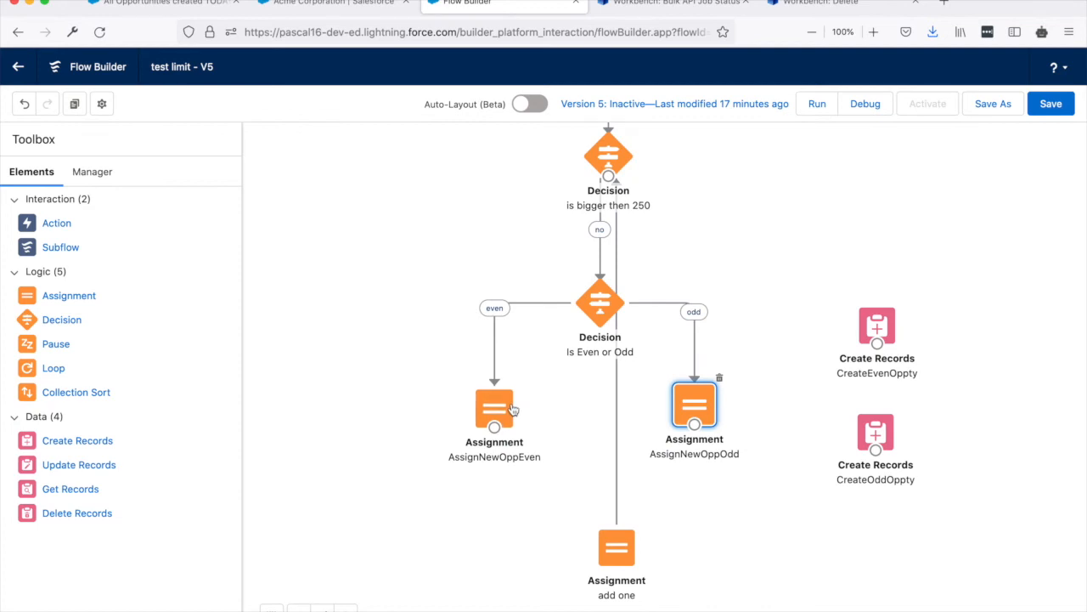
# Add an Assignment element labelled AddOpportunityToCollection below and between AssignNewOppEven and AssignNewOppOdd.
pyautogui.moveTo(97, 296); pyautogui.dragTo(550, 480)
pyautogui.click(330, 253)
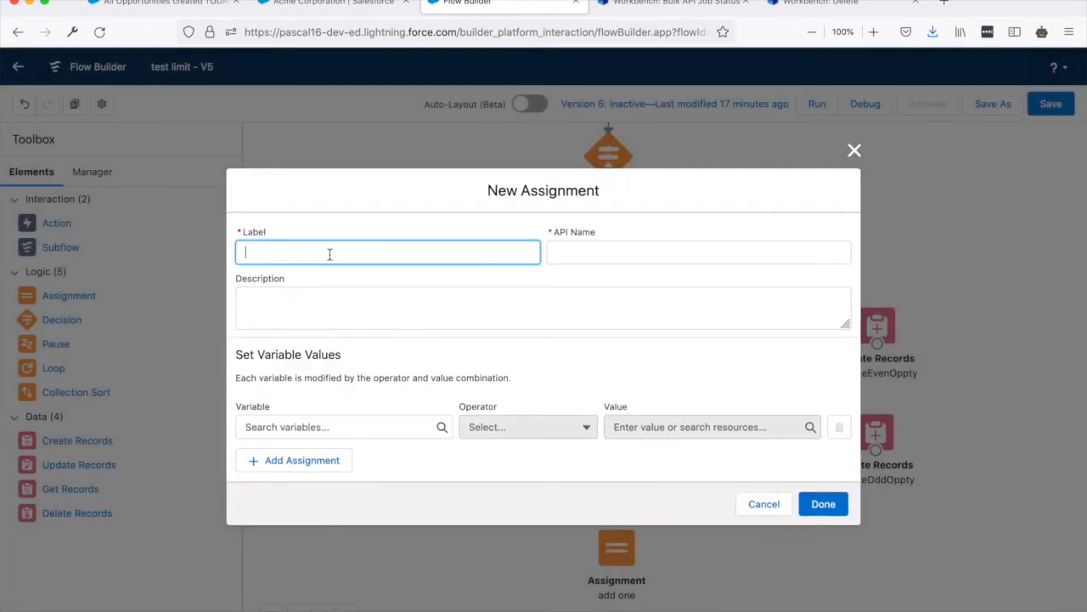
pyautogui.write('Add')
pyautogui.write('OpportunityToCollection')
pyautogui.press('Tab')
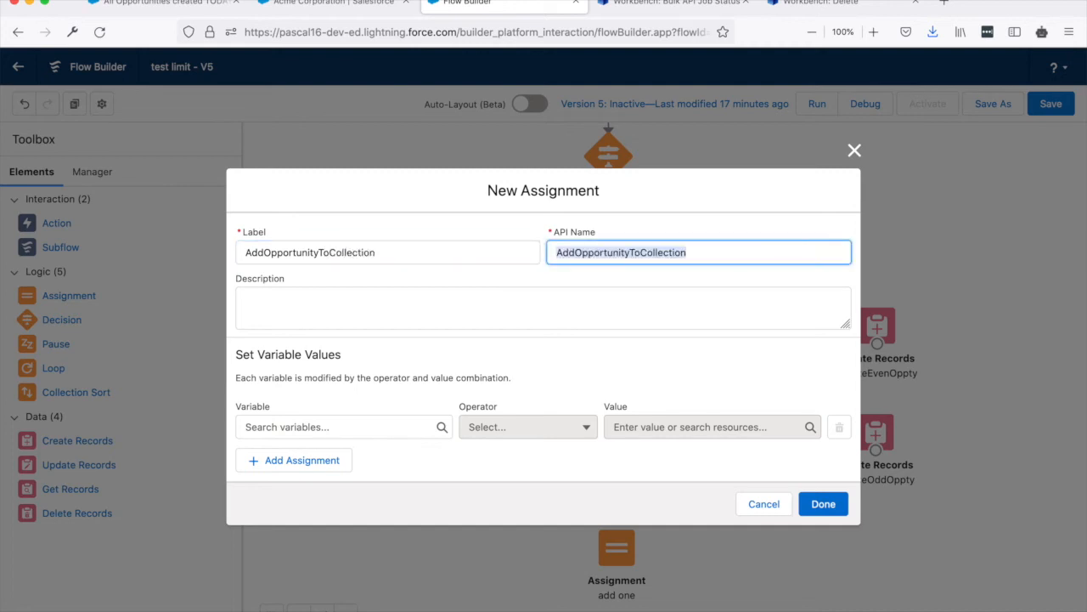
# Configure the AddOpportunityToCollection assignment to add the opportunity record to the opportunities collection, and finish the element.
pyautogui.click(293, 426)
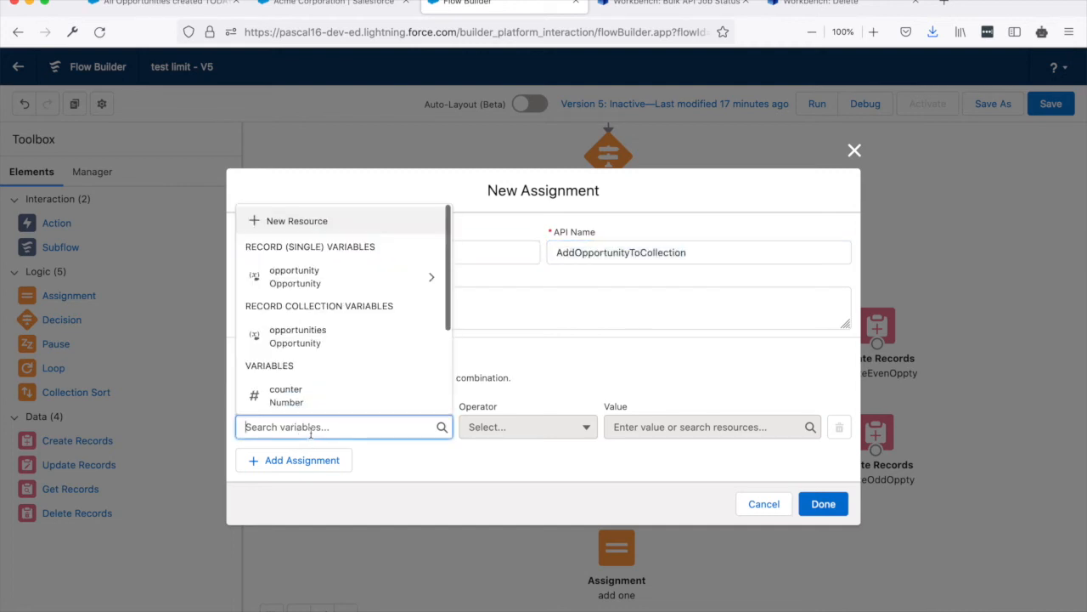
pyautogui.write('o')
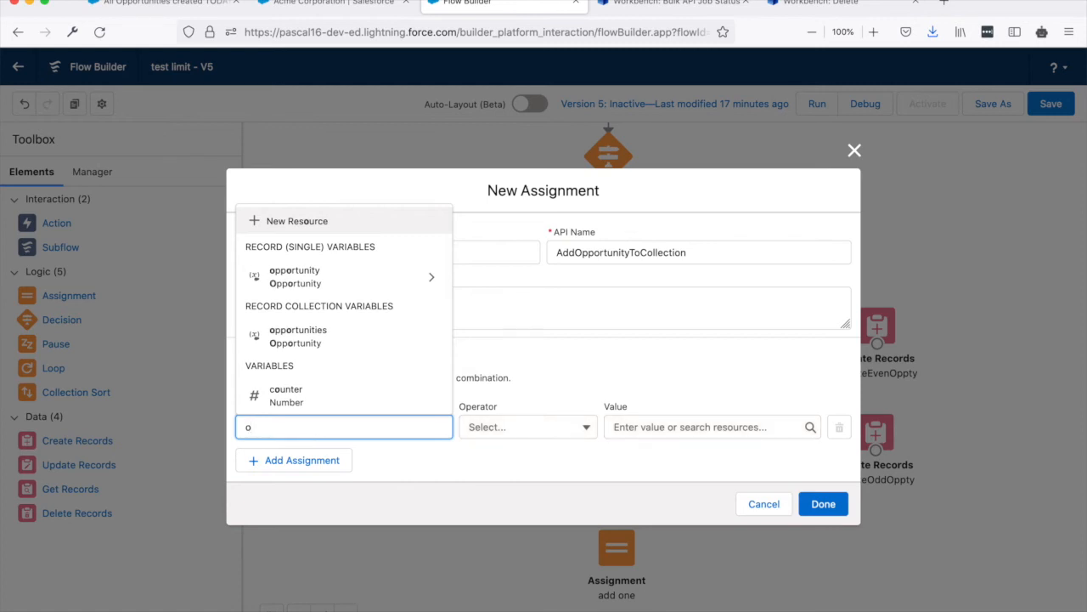
pyautogui.click(339, 340)
pyautogui.click(525, 429)
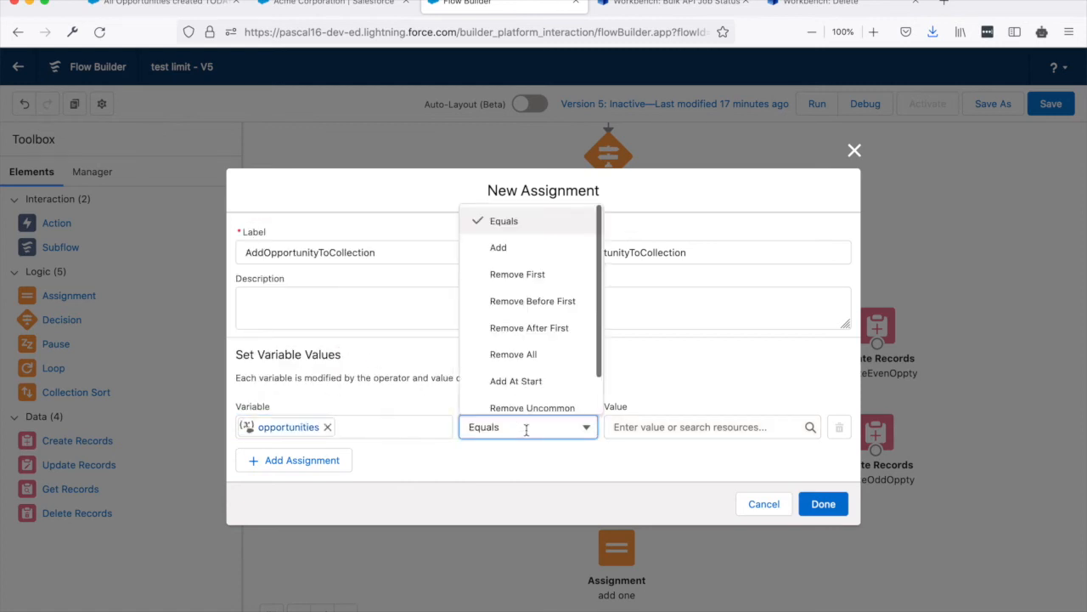
pyautogui.click(507, 249)
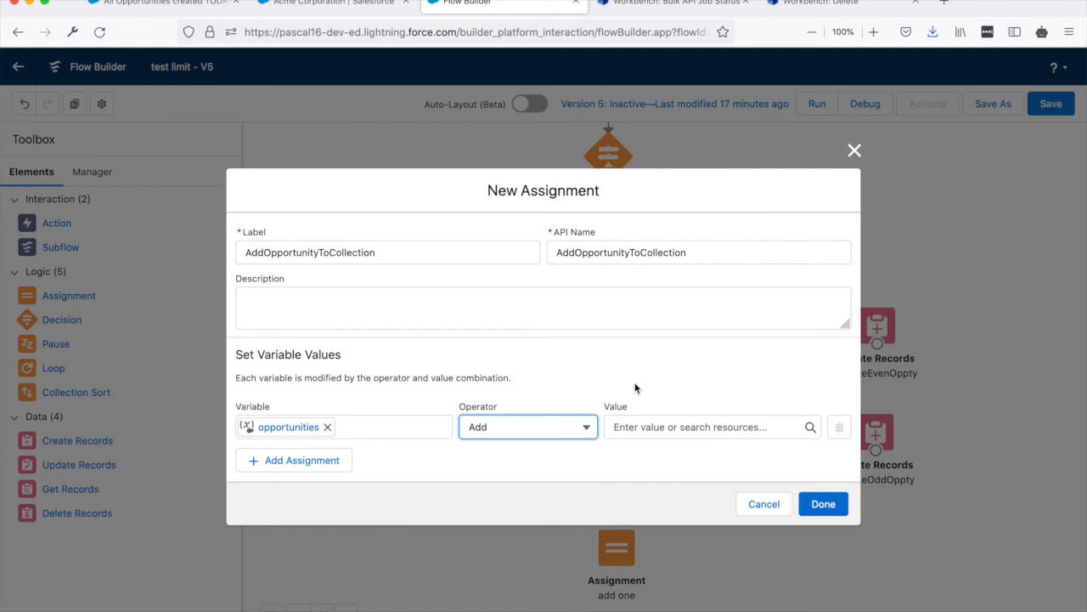
pyautogui.click(654, 427)
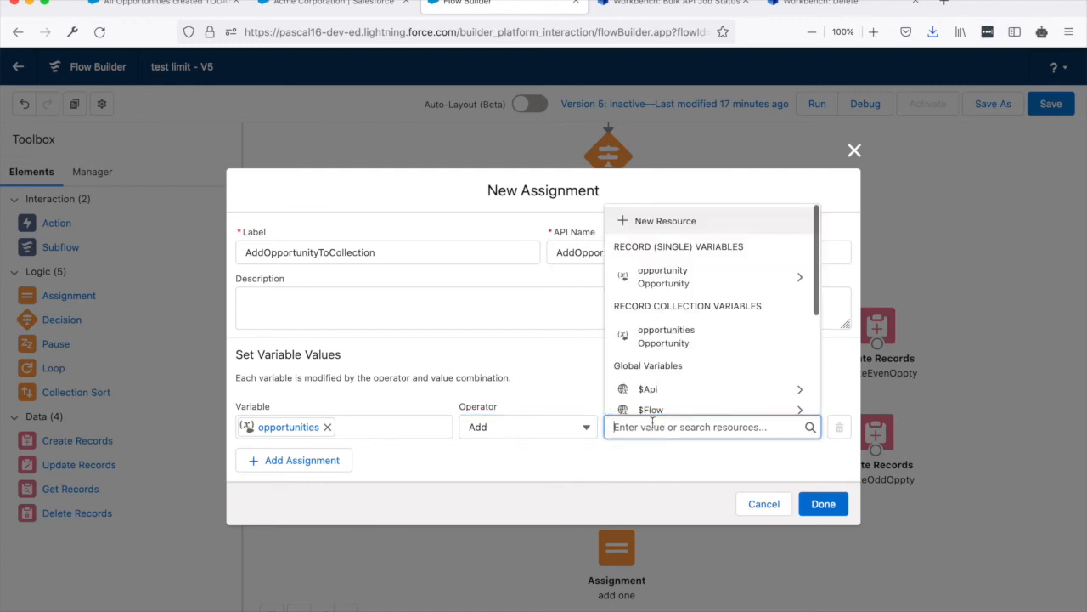
pyautogui.click(667, 281)
pyautogui.press('BackSpace')
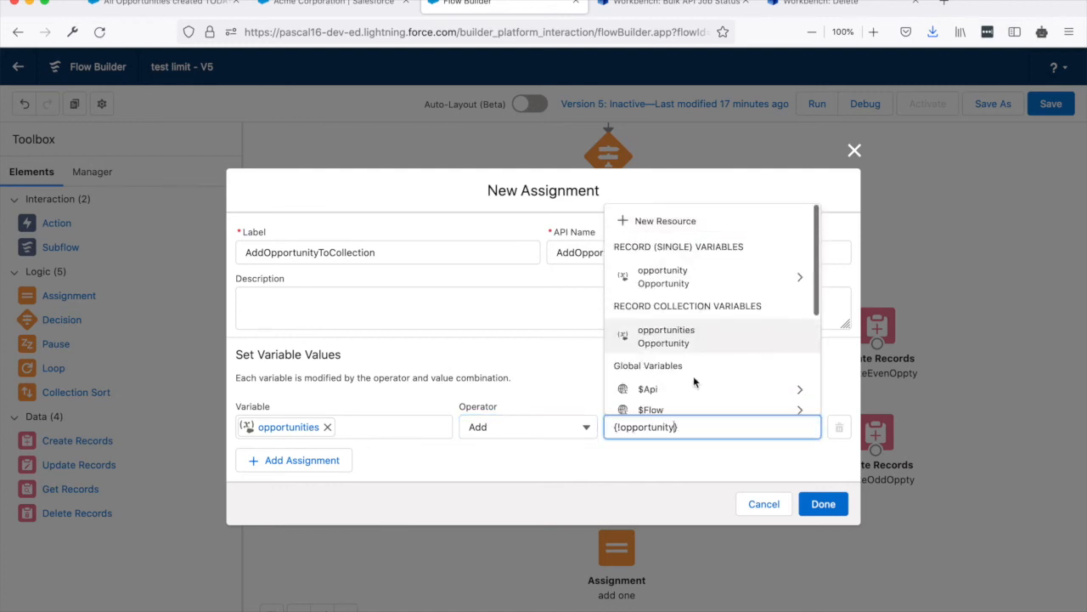
pyautogui.click(670, 449)
pyautogui.click(822, 505)
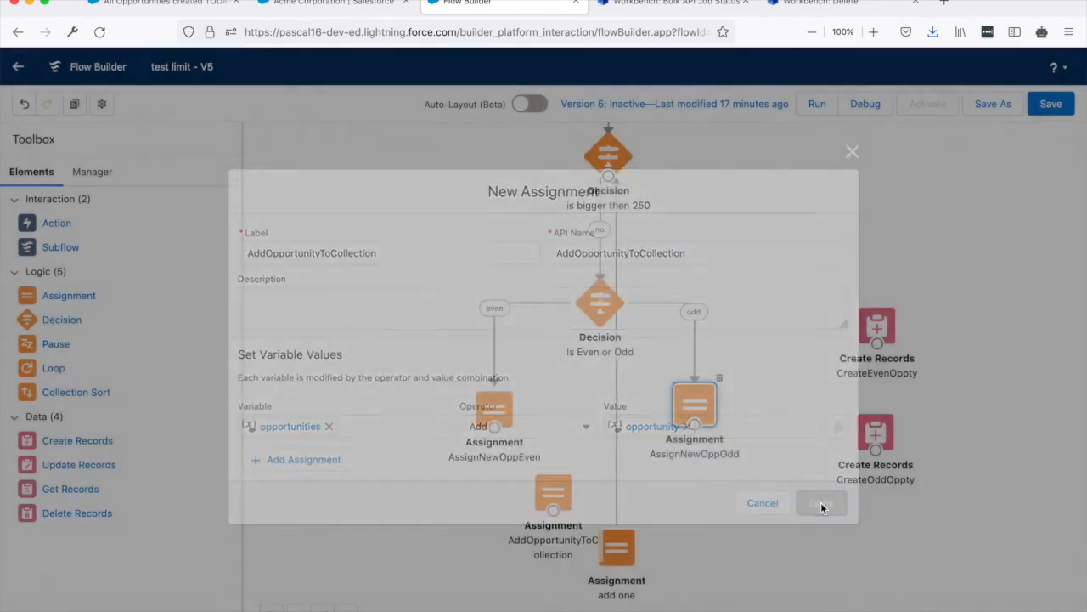
# Move AddOpportunityToCollection slightly up between the two branches and connect both AssignNewOppEven and AssignNewOppOdd to it.
pyautogui.click(559, 493)
pyautogui.moveTo(558, 493); pyautogui.dragTo(585, 460)
pyautogui.moveTo(510, 432); pyautogui.dragTo(581, 457)
pyautogui.moveTo(695, 428); pyautogui.dragTo(585, 459)
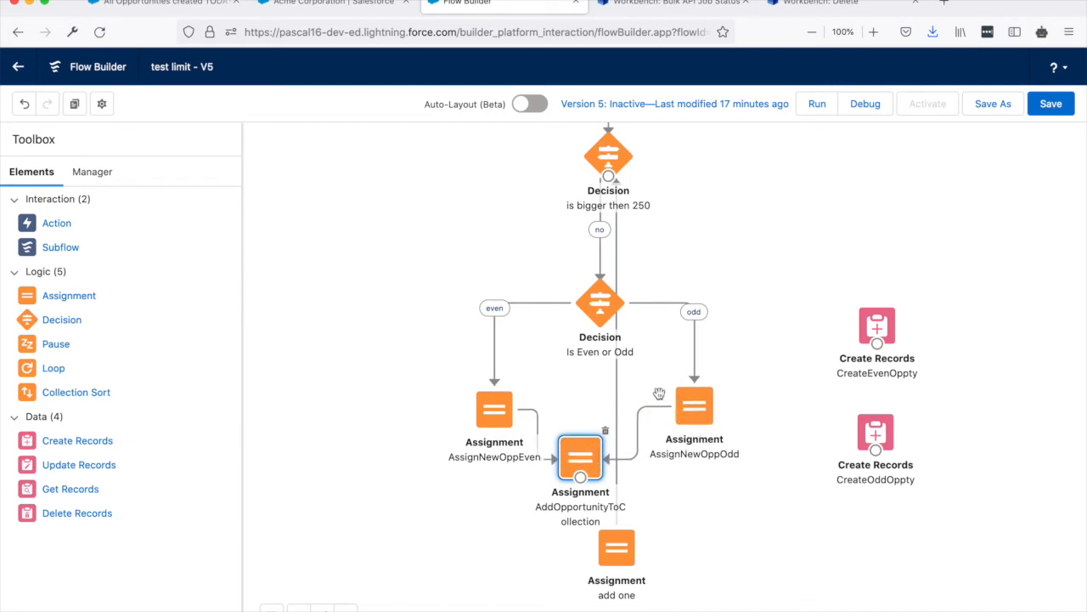
# Shift AddOpportunityToCollection and the add one assignment slightly down, and connect AddOpportunityToCollection to add one.
pyautogui.moveTo(583, 460); pyautogui.dragTo(574, 483)
pyautogui.moveTo(628, 557); pyautogui.dragTo(628, 576)
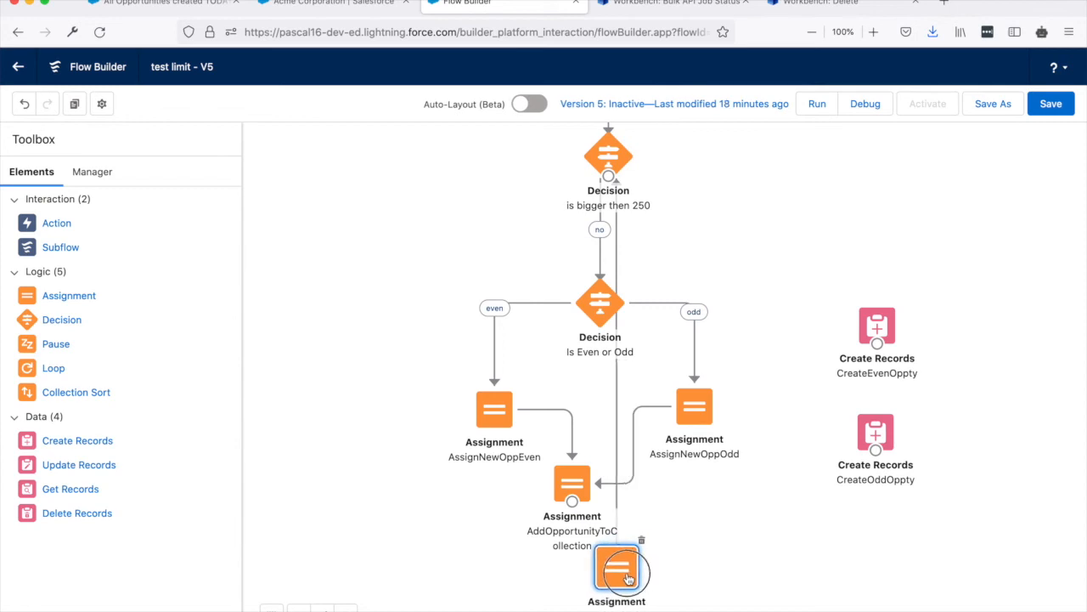
pyautogui.moveTo(572, 501); pyautogui.dragTo(619, 554)
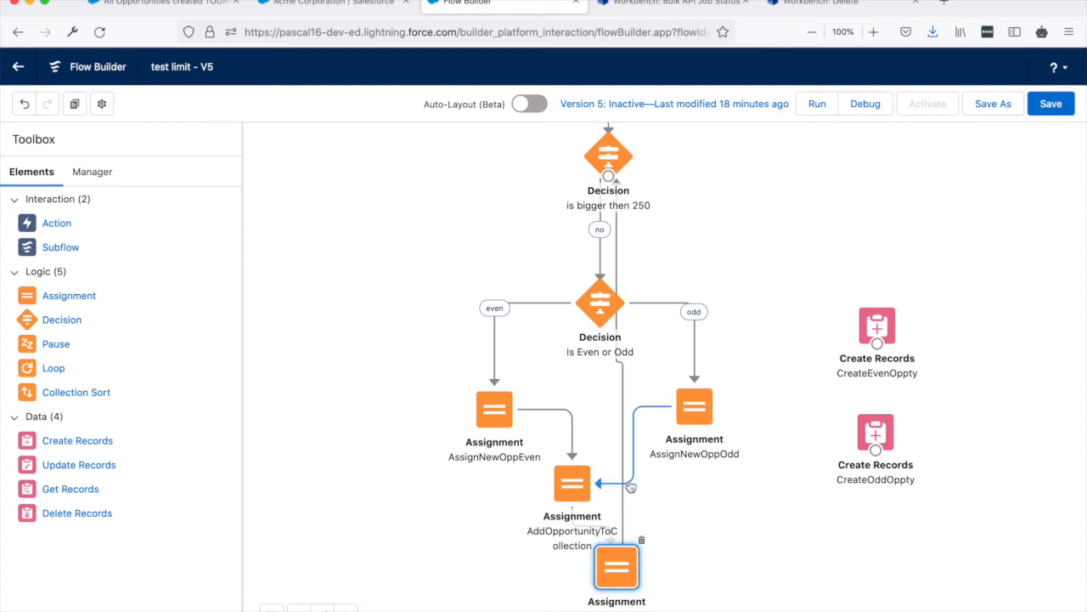
# Examine the counter condition of the "is bigger then 250" decision and close it without changes.
pyautogui.moveTo(664, 252); pyautogui.dragTo(659, 320)
pyautogui.click(600, 219)
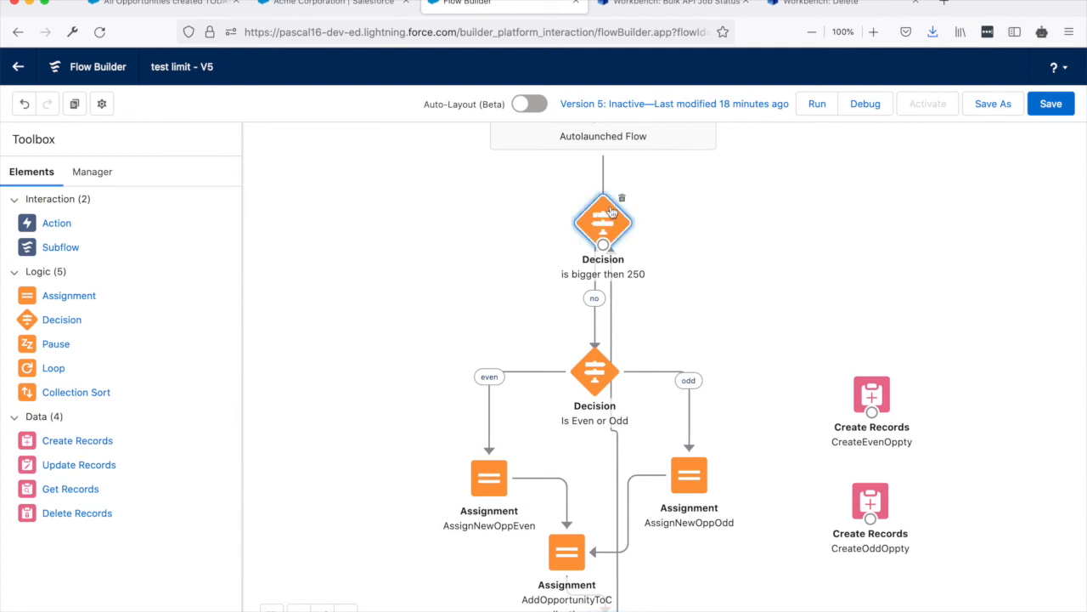
pyautogui.doubleClick(600, 219)
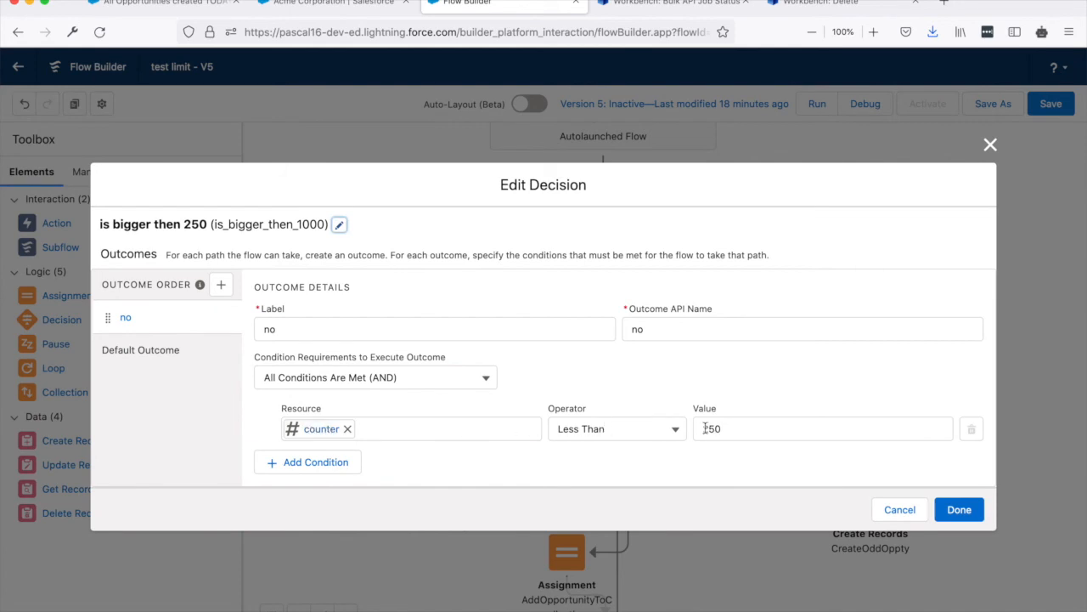
pyautogui.click(990, 147)
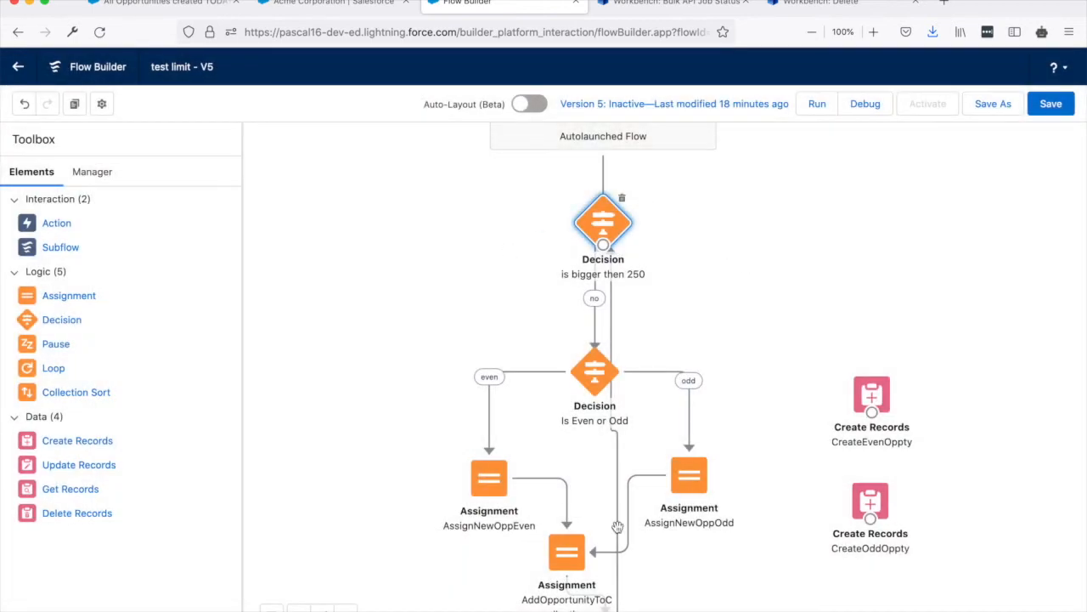
# Add a Create Records element beside the "is bigger then 250" decision, with AddAllOpptunitiesIntoDB as its label and API name.
pyautogui.moveTo(755, 302); pyautogui.dragTo(759, 261)
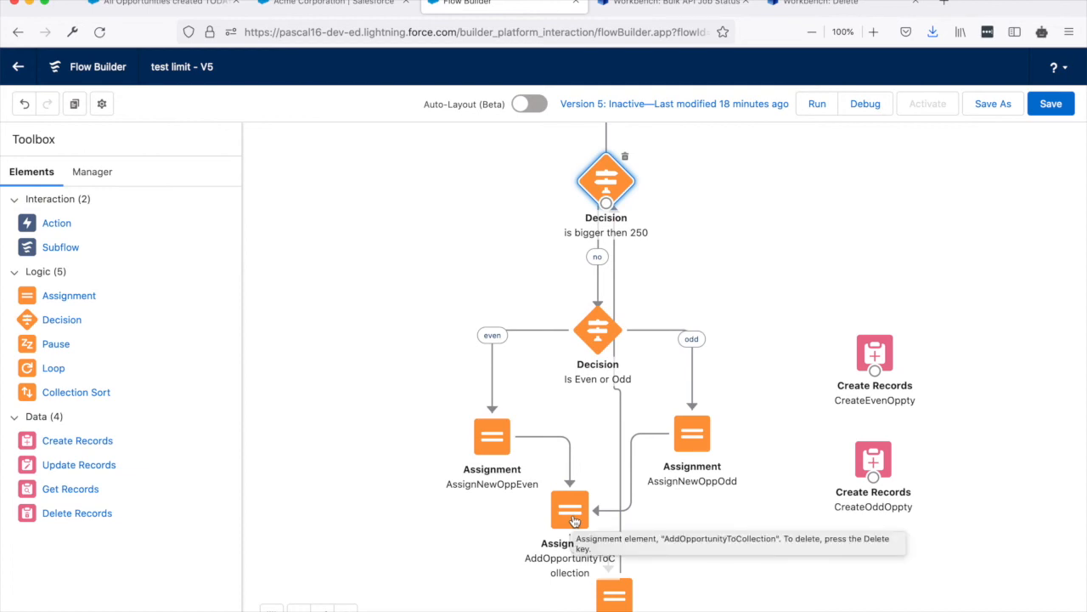
pyautogui.moveTo(764, 249); pyautogui.dragTo(758, 280)
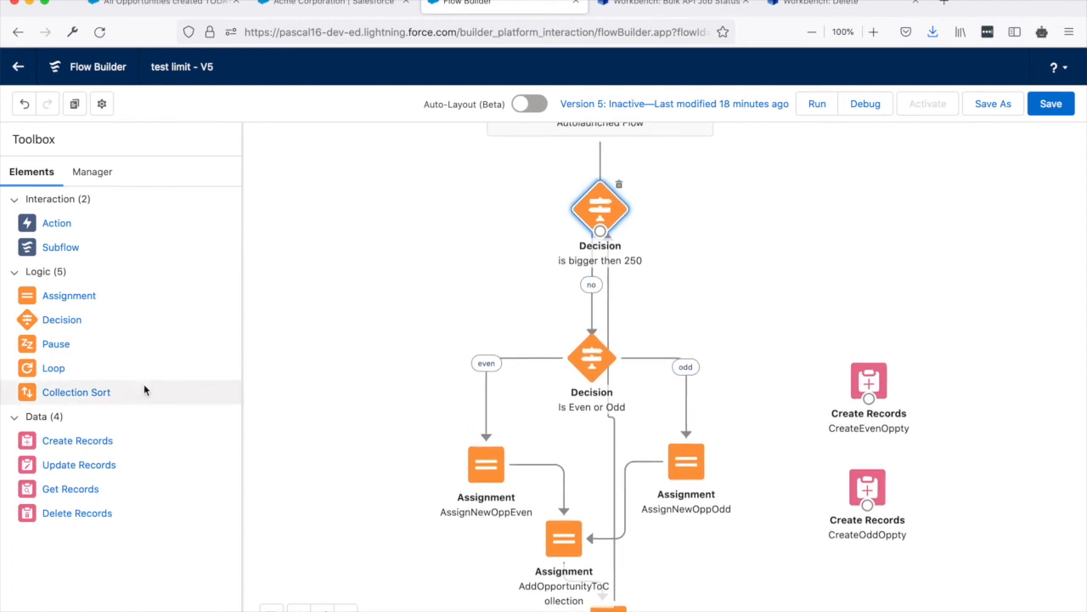
pyautogui.moveTo(74, 449); pyautogui.dragTo(399, 197)
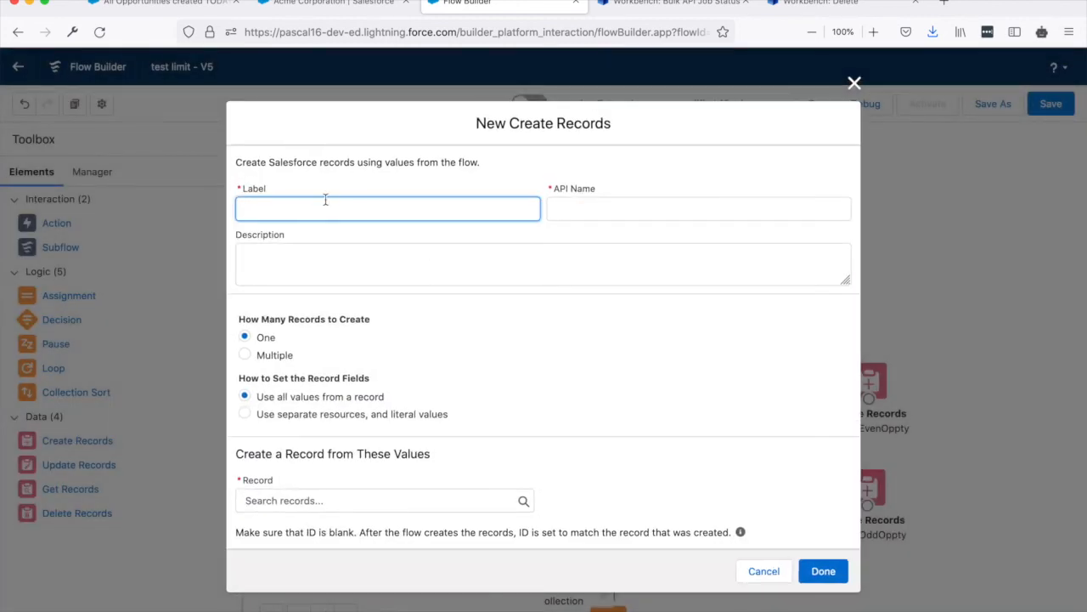
pyautogui.write('AddAllOpptunitiesIntoDB')
pyautogui.press('Tab')
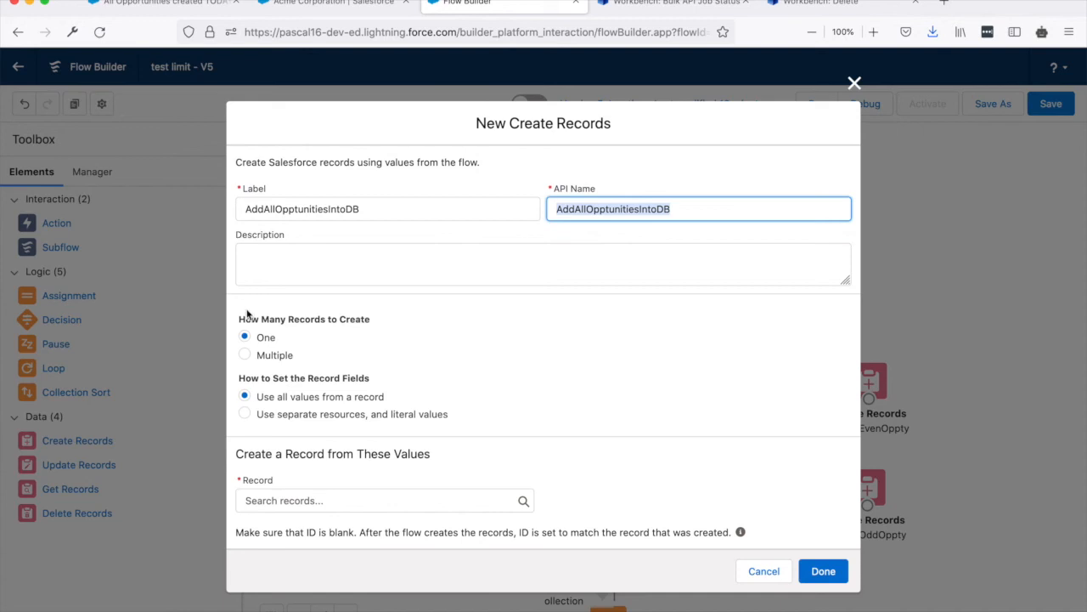
# Make AddAllOpptunitiesIntoDB create multiple records from {!opportunities}, and connect the "is bigger then 250" decision's Default Outcome to it.
pyautogui.click(255, 358)
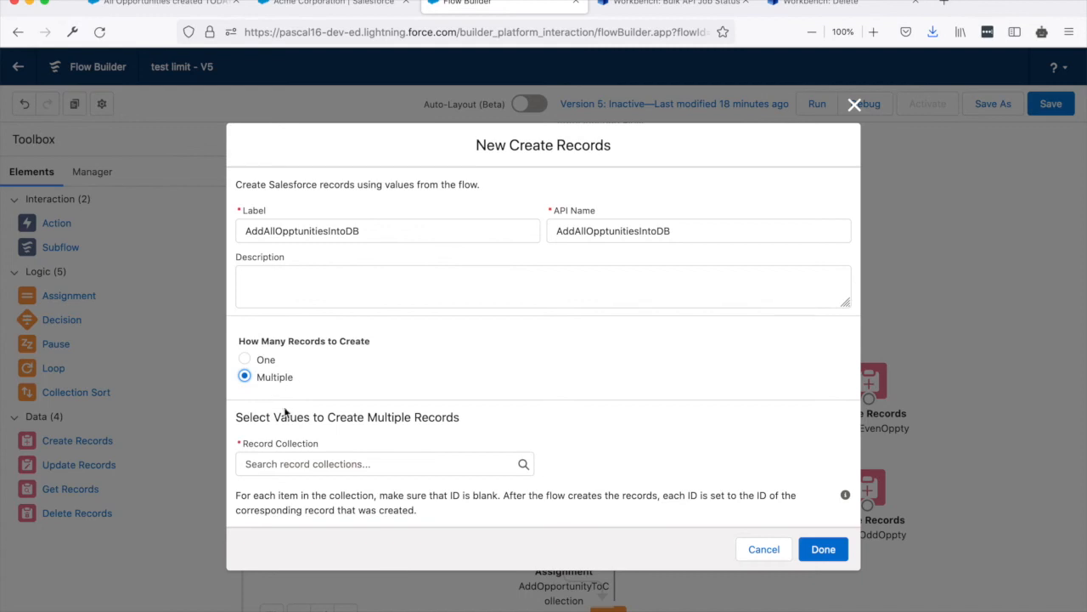
pyautogui.click(299, 463)
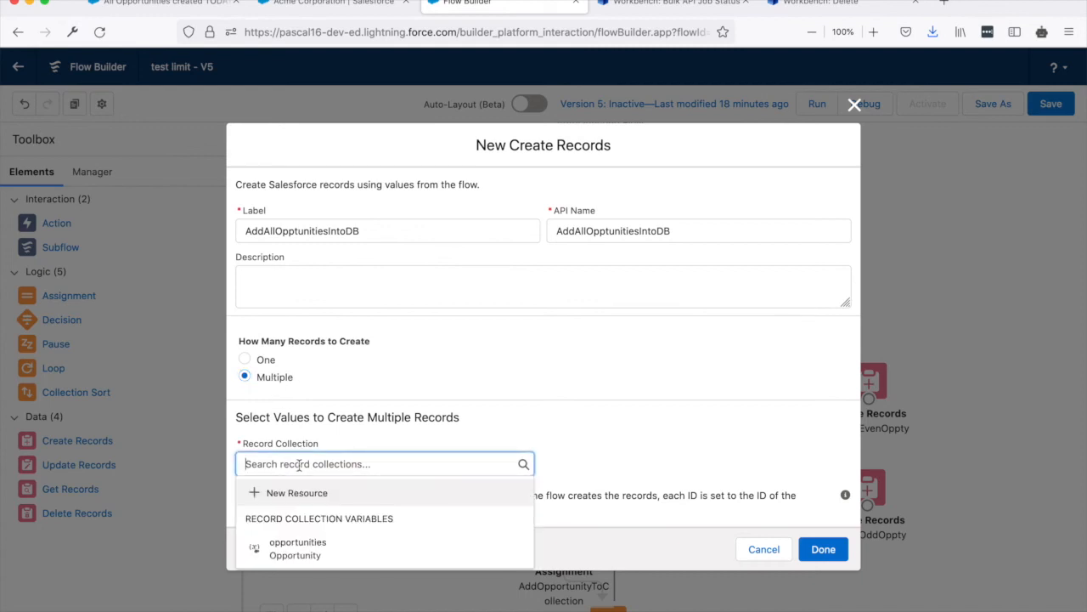
pyautogui.click(307, 548)
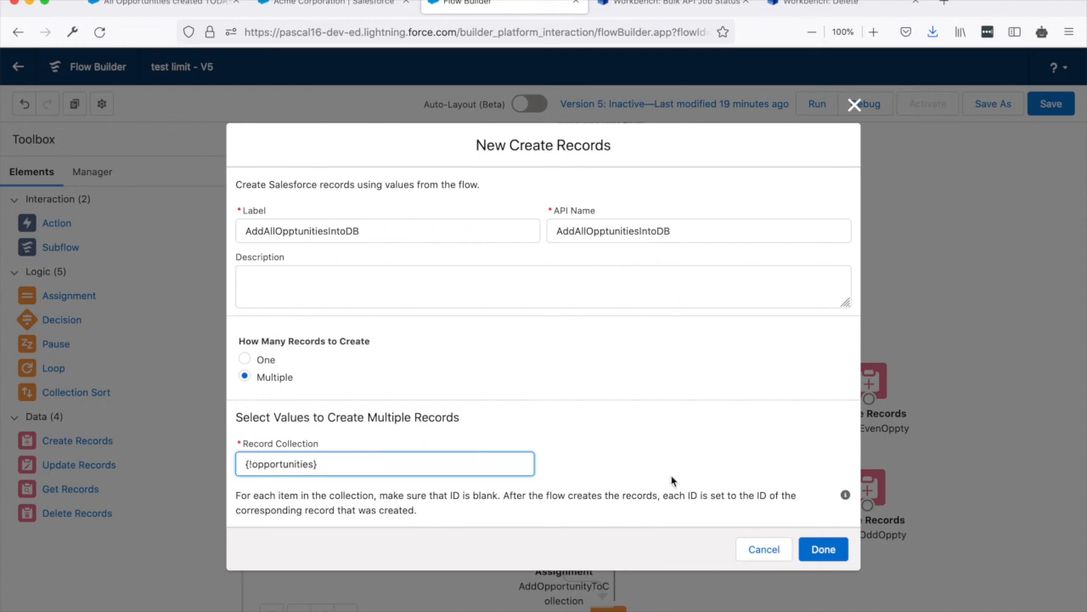
pyautogui.click(820, 550)
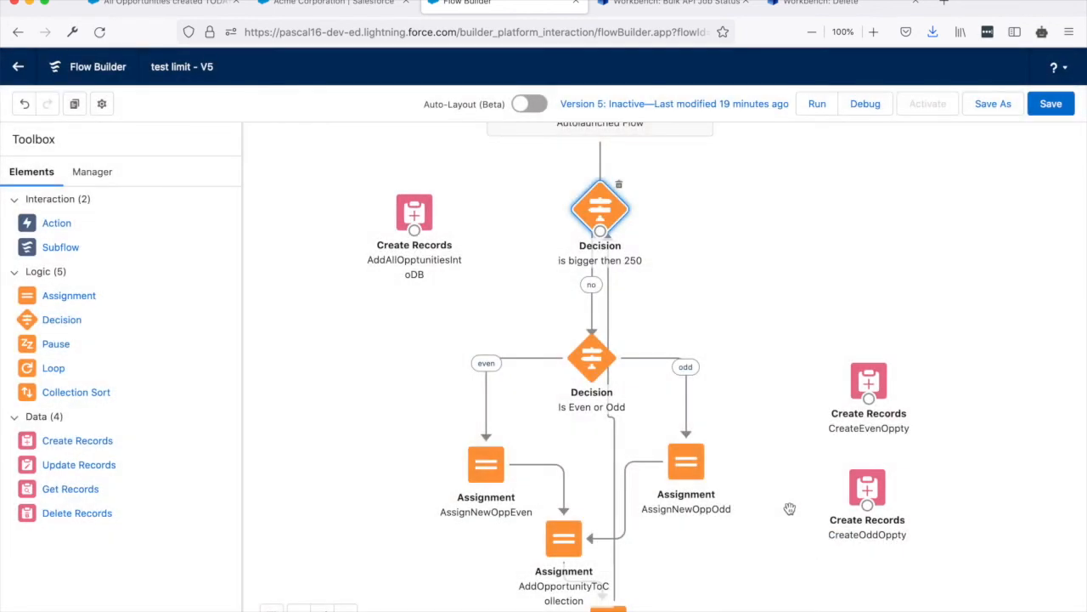
pyautogui.moveTo(600, 236); pyautogui.dragTo(375, 210)
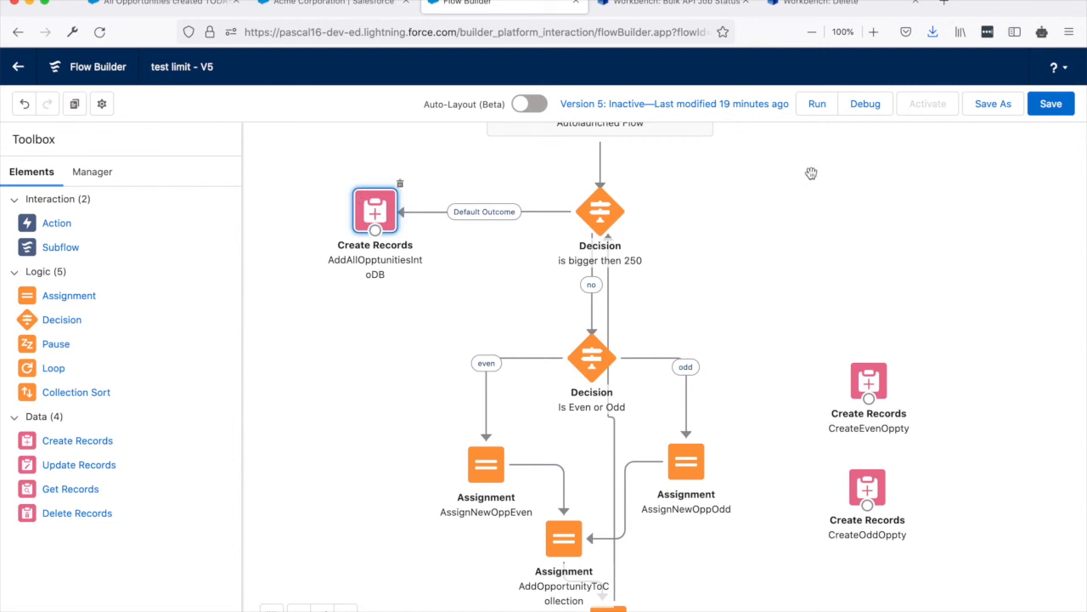
# Save the test limit flow as a new version and review the reported issues before dismissing them.
pyautogui.click(995, 103)
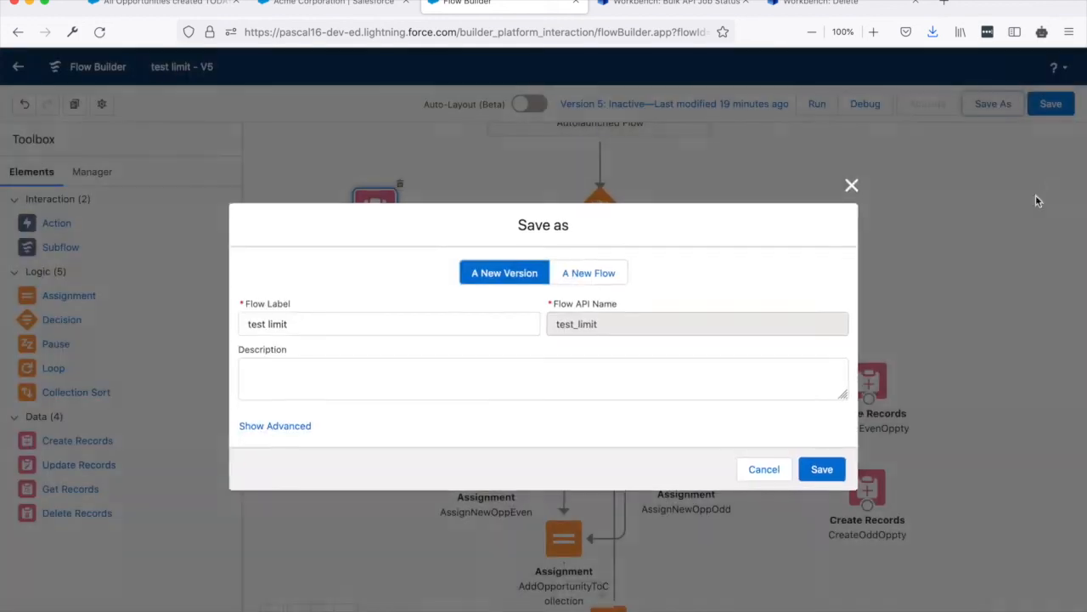
pyautogui.click(822, 470)
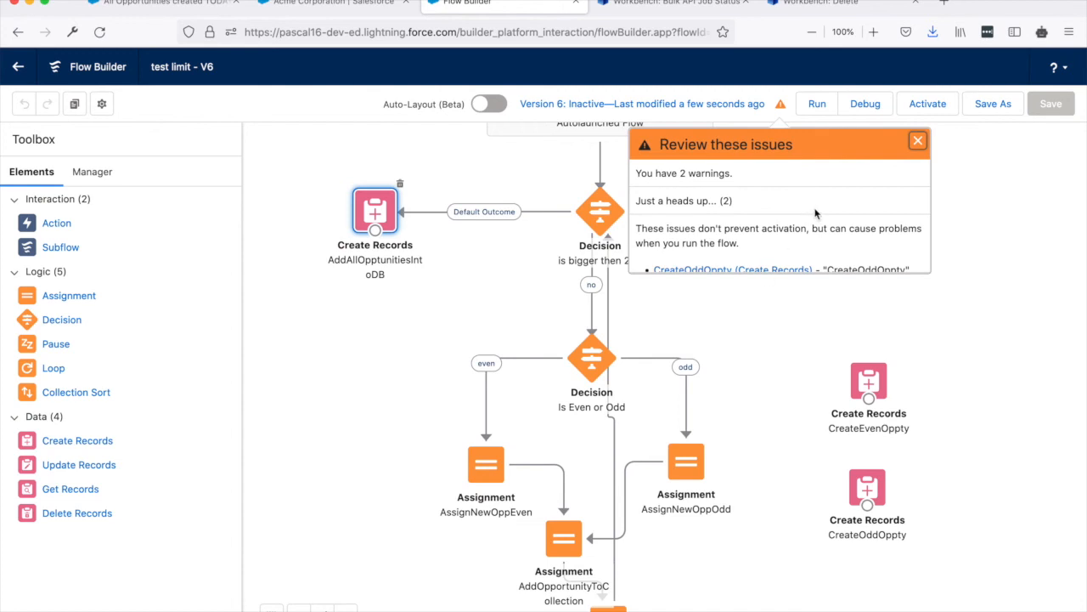
pyautogui.scroll(-1, 815, 213)
pyautogui.scroll(-3, 815, 213)
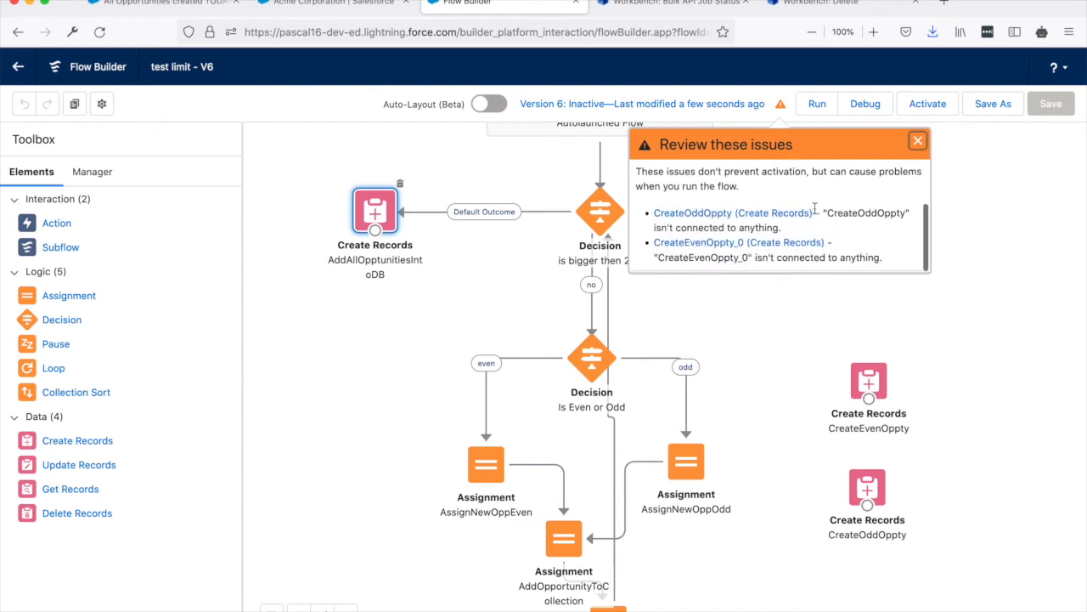
pyautogui.scroll(3, 739, 229)
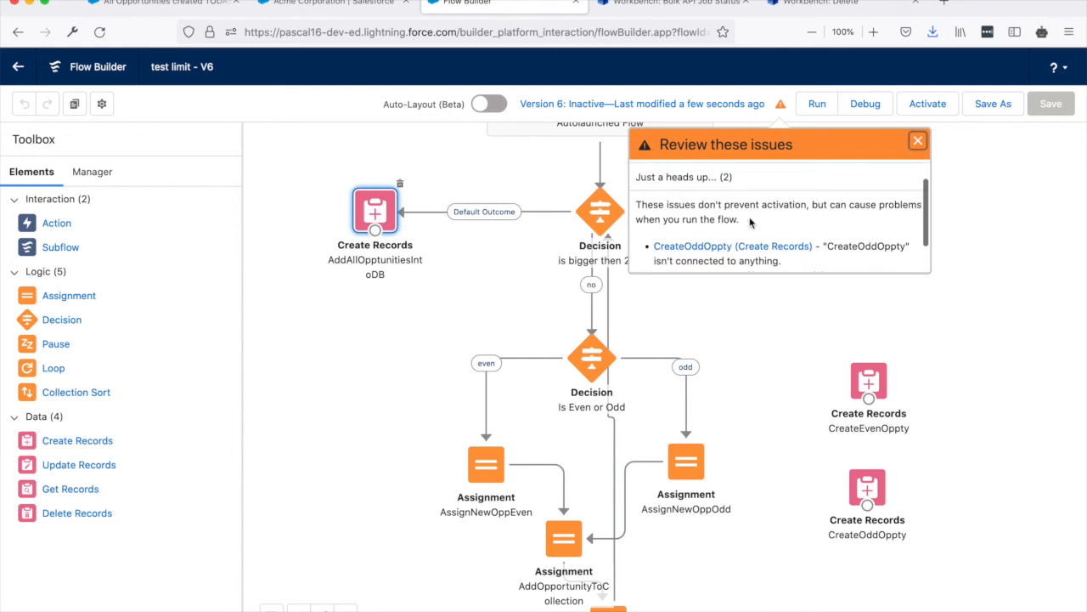
pyautogui.scroll(2, 829, 213)
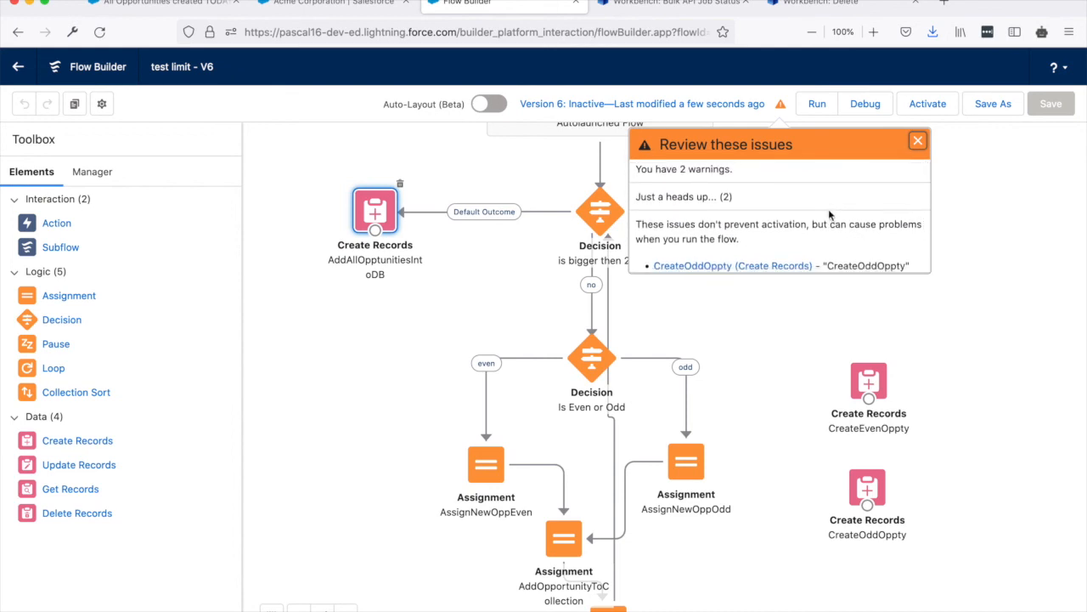
pyautogui.scroll(-3, 829, 214)
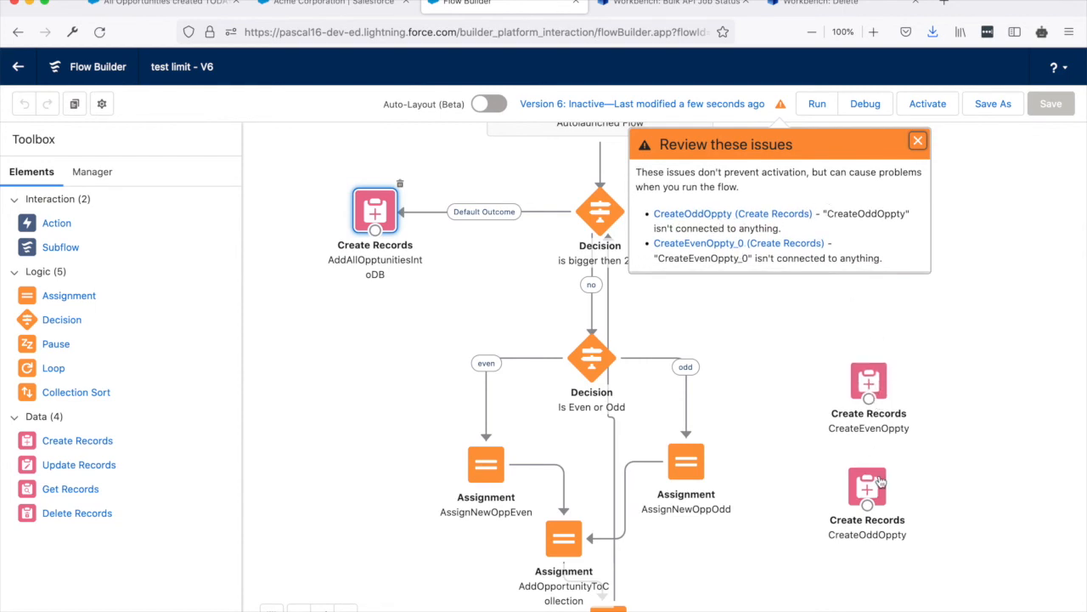
pyautogui.click(917, 141)
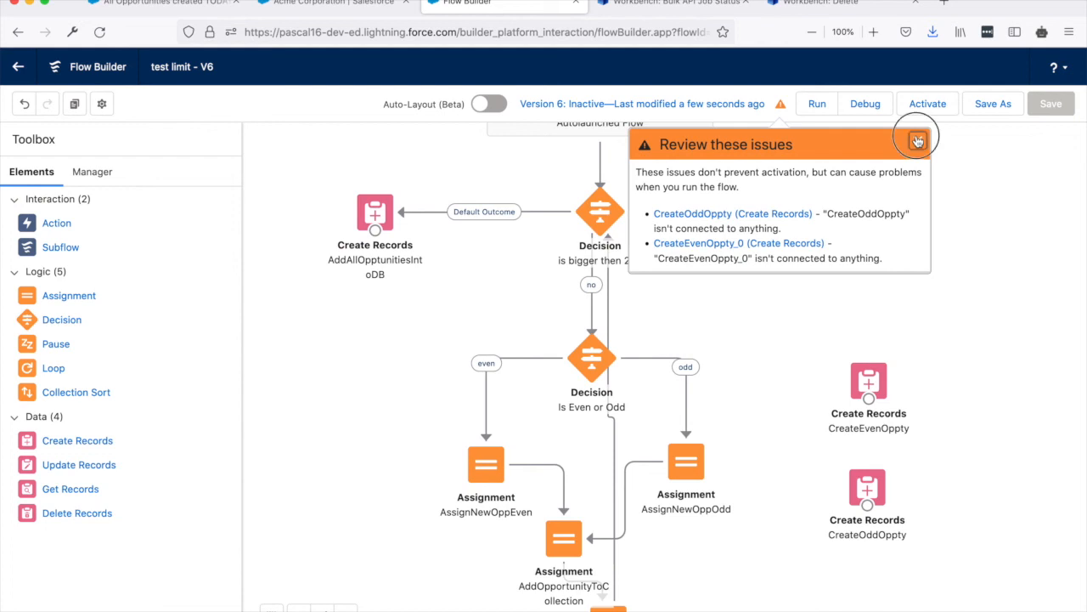
# Delete the disconnected CreateEvenOppty and CreateOddOppty elements and save the flow.
pyautogui.click(877, 379)
pyautogui.click(895, 357)
pyautogui.click(888, 467)
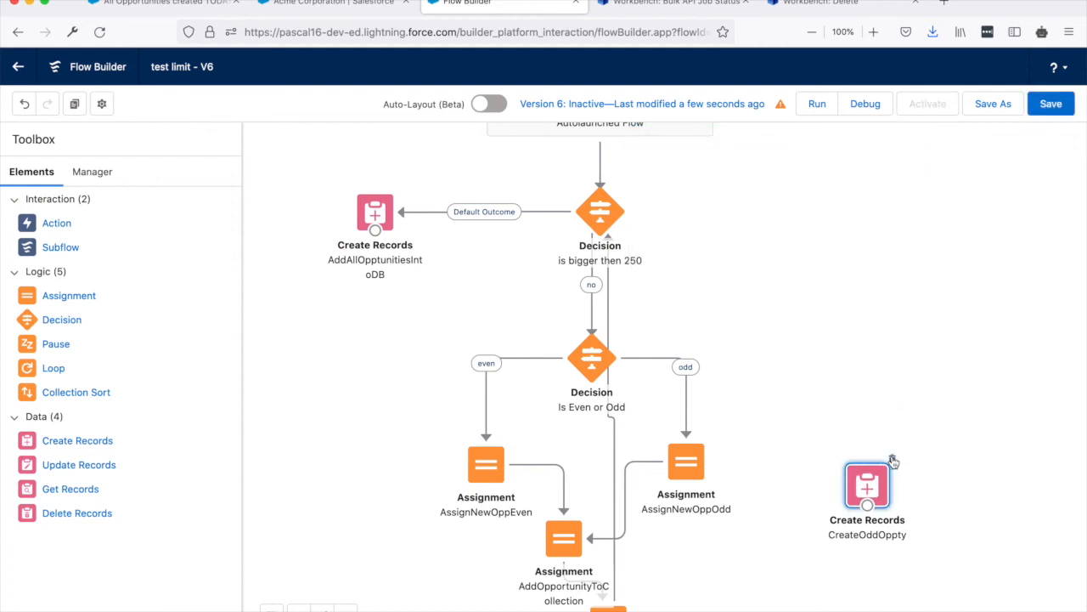
pyautogui.click(893, 460)
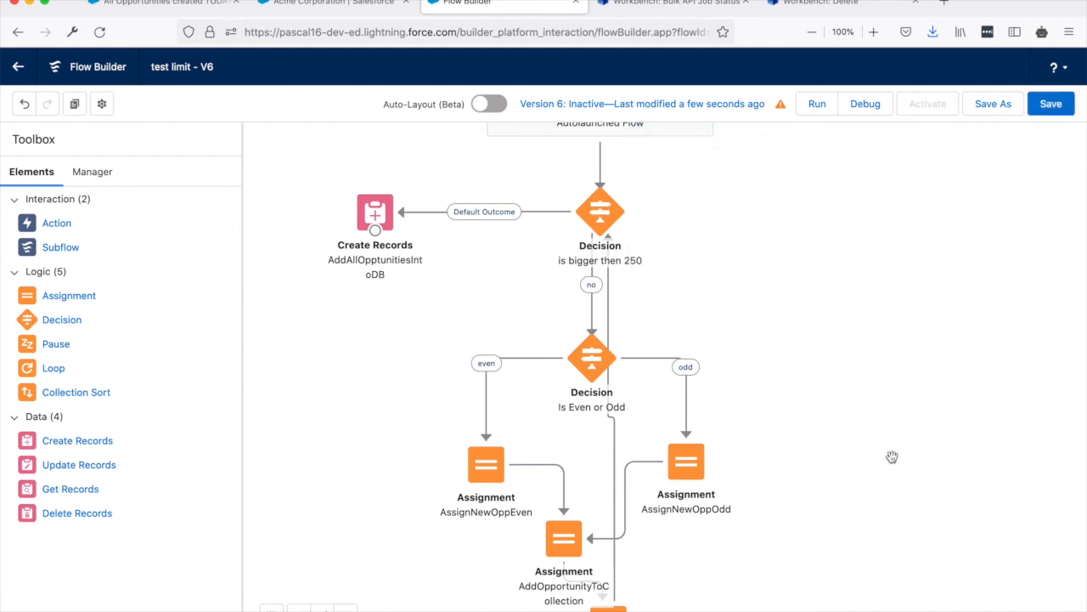
pyautogui.click(1050, 106)
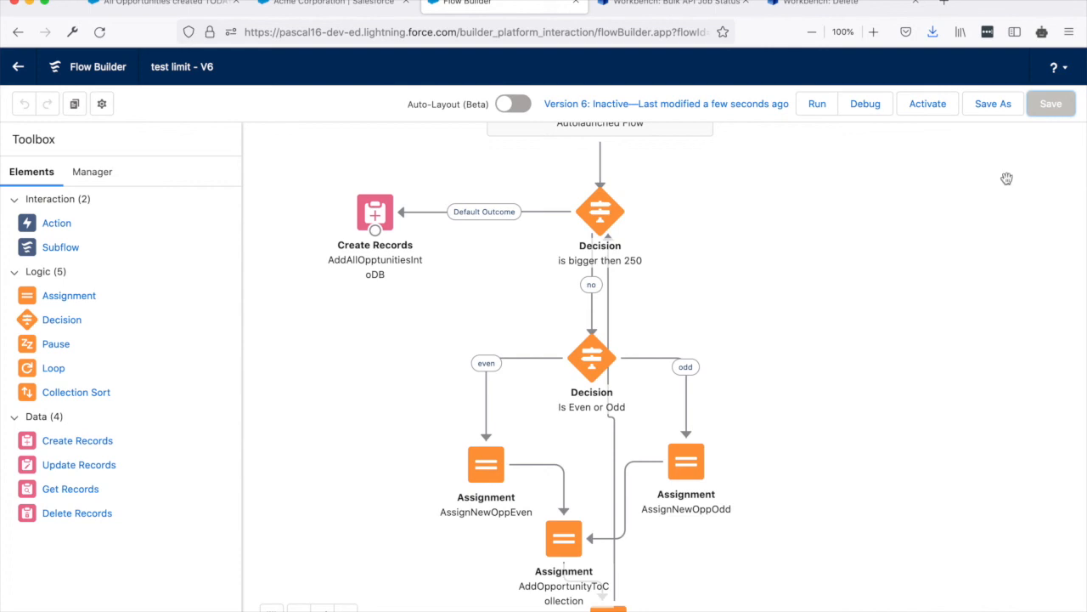
# Open the flow's debug options and refresh the All Opportunities created TODAY list in the other browser tab.
pyautogui.click(867, 104)
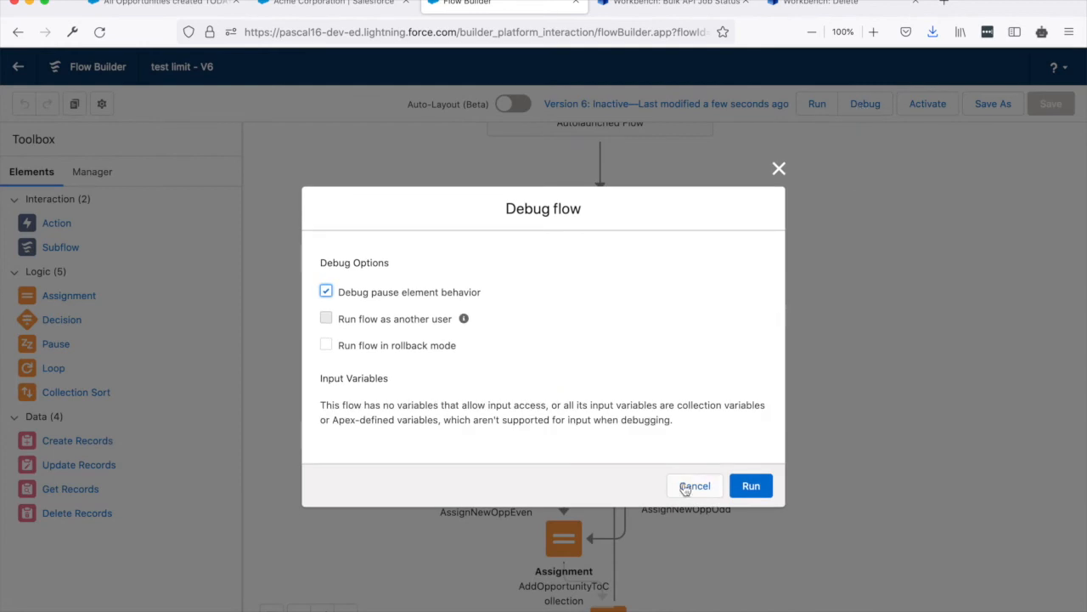
pyautogui.click(168, 8)
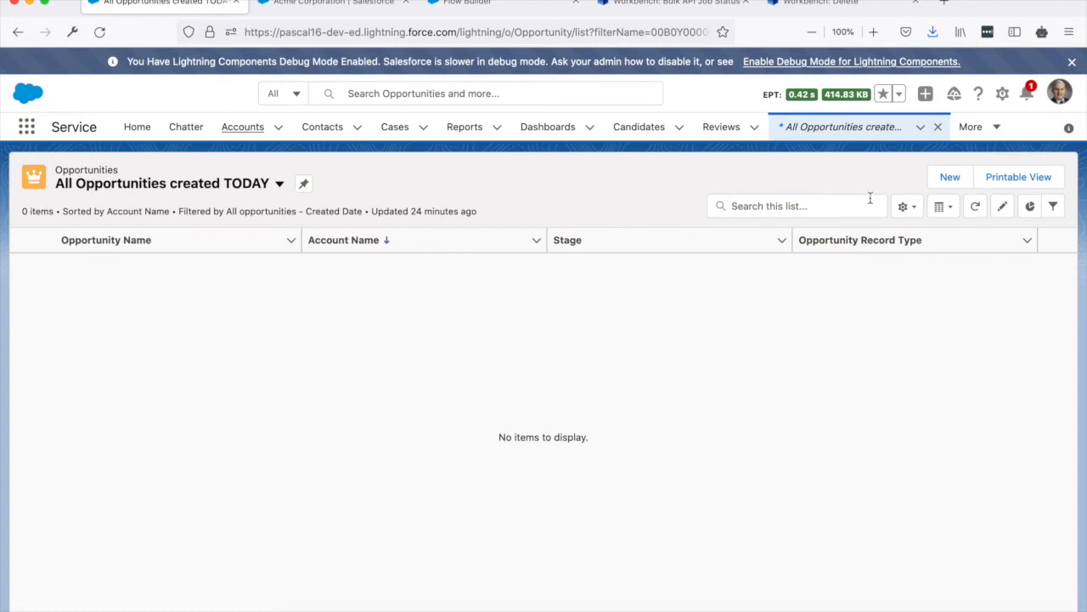
pyautogui.click(977, 207)
pyautogui.click(978, 207)
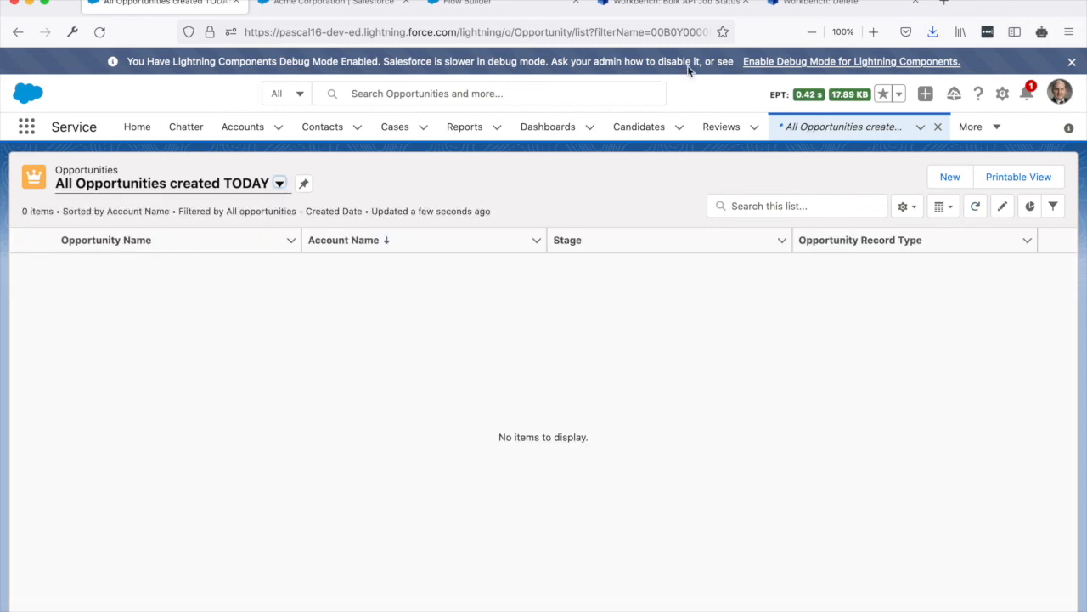
# Run the test limit flow's debug from Flow Builder and review the run status and debug details down to the AddAllOpptunitiesIntoDB element.
pyautogui.click(491, 3)
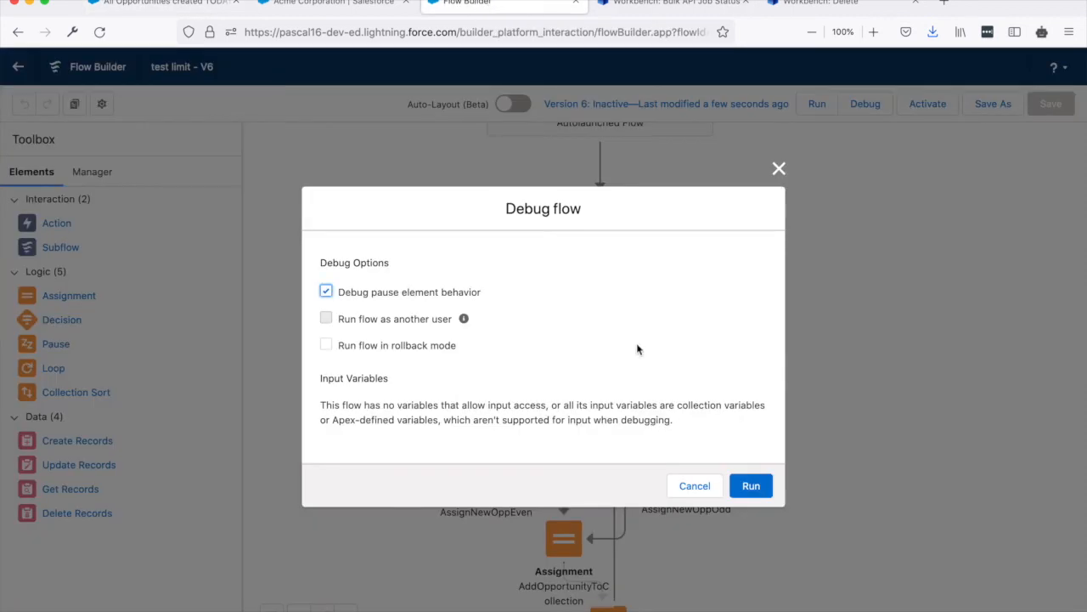
pyautogui.click(751, 485)
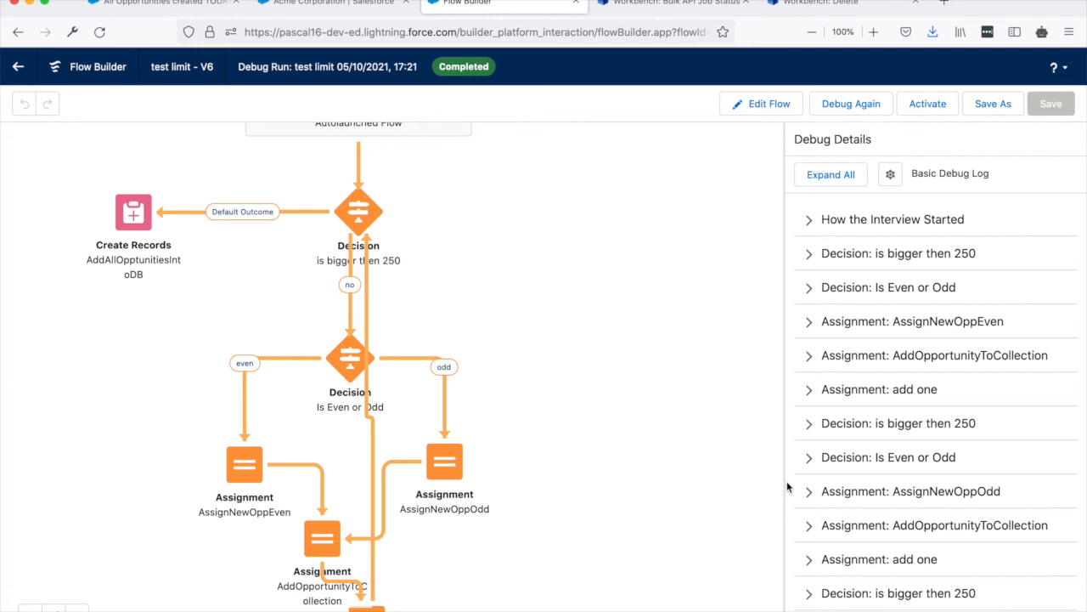
pyautogui.click(447, 69)
pyautogui.doubleClick(447, 70)
pyautogui.click(594, 242)
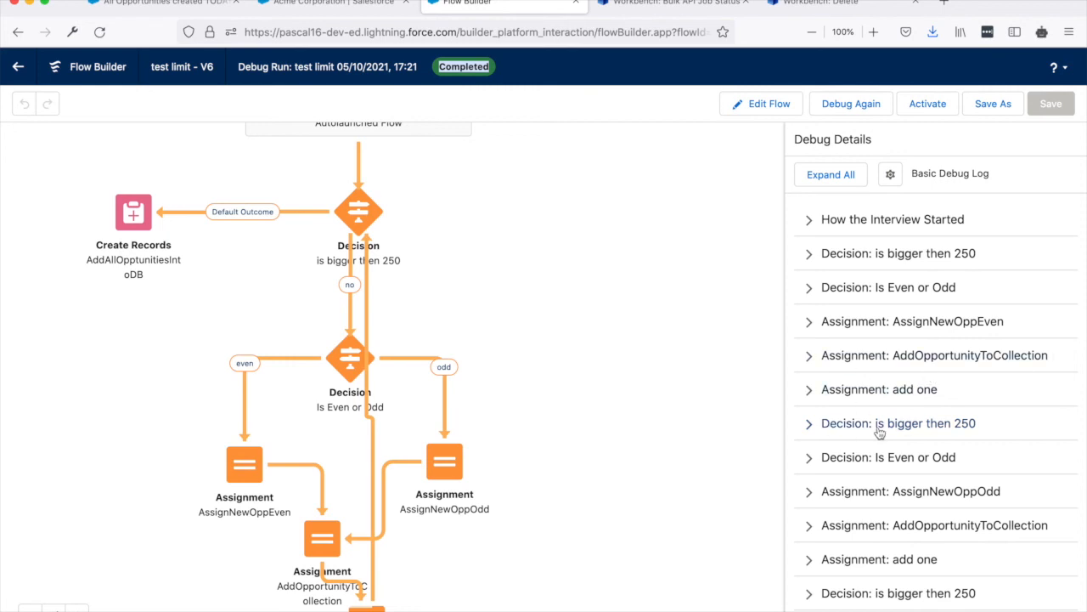
pyautogui.scroll(-5, 879, 432)
pyautogui.scroll(-5, 879, 432)
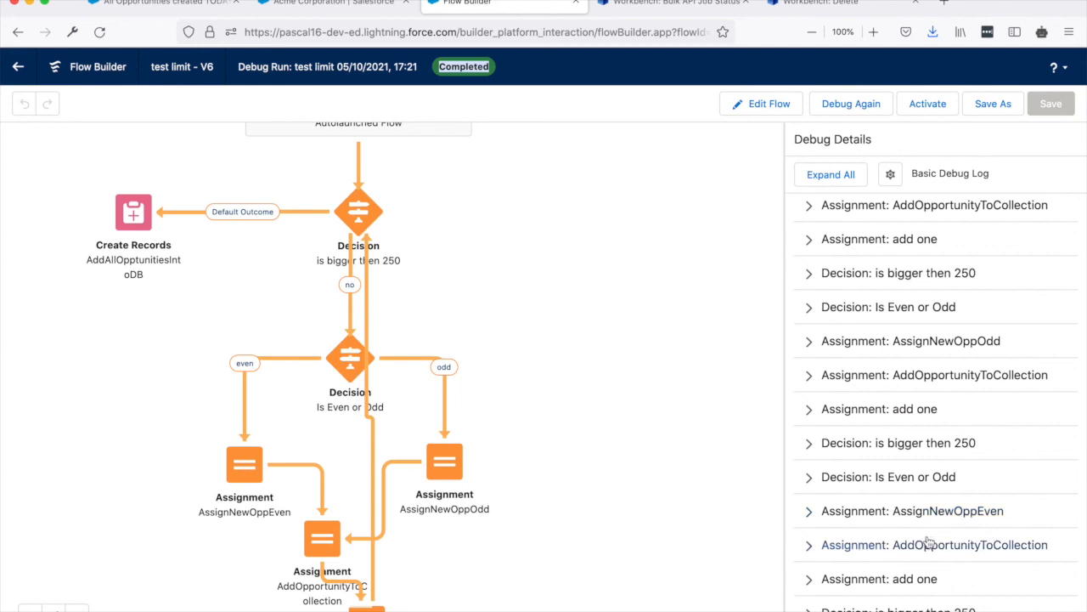
pyautogui.scroll(-3, 939, 408)
pyautogui.moveTo(1082, 213); pyautogui.dragTo(1080, 610)
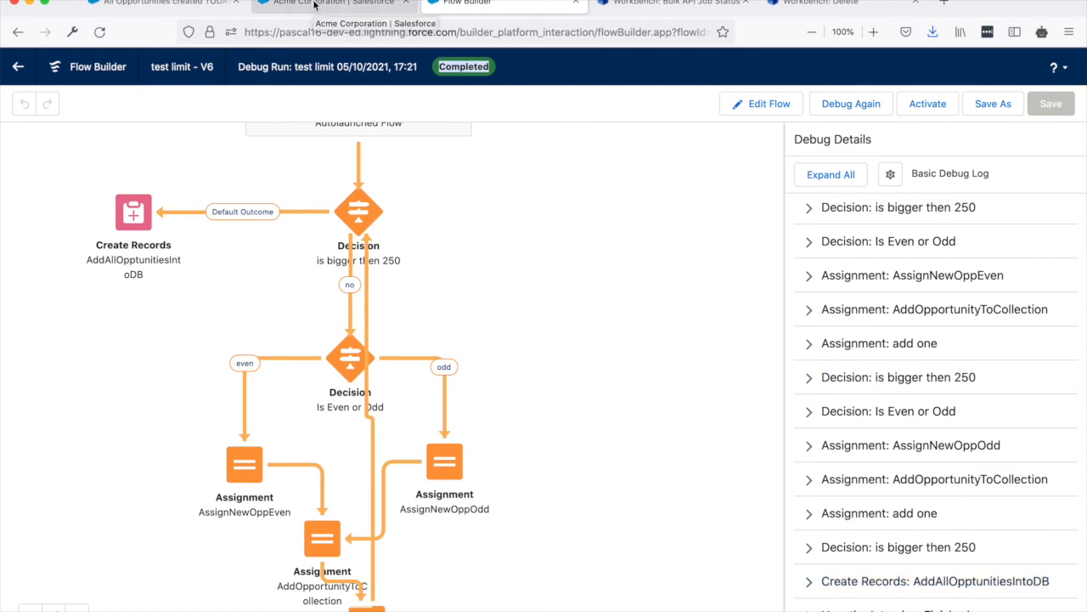
# Refresh the All Opportunities created TODAY list in the other browser tab, look through its records, and return to the flow's debug run.
pyautogui.click(175, 3)
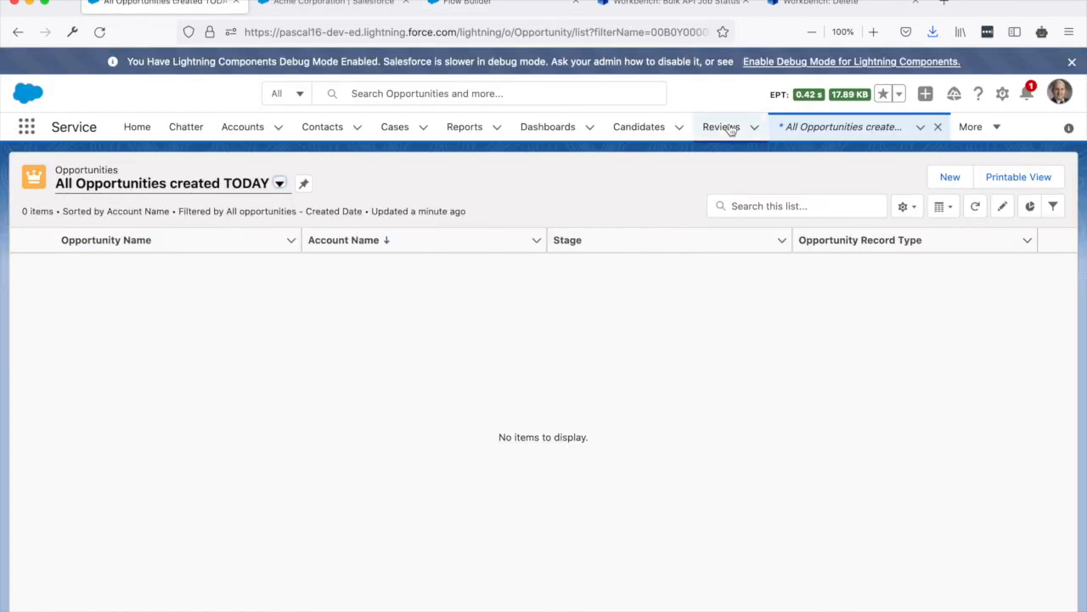
pyautogui.click(977, 209)
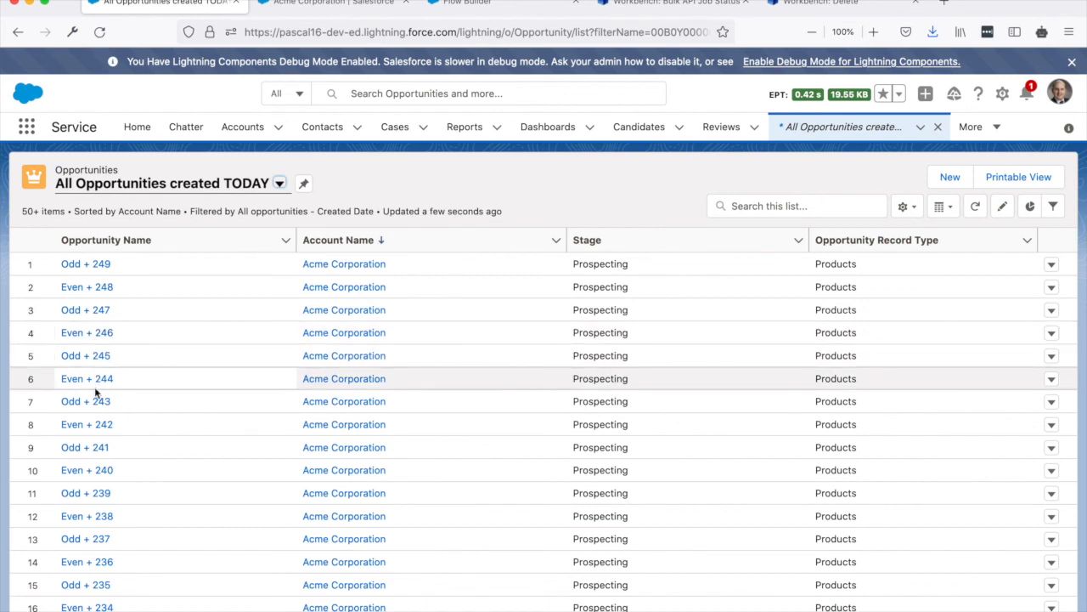
pyautogui.scroll(-1, 95, 390)
pyautogui.scroll(-5, 95, 390)
pyautogui.scroll(-2, 97, 392)
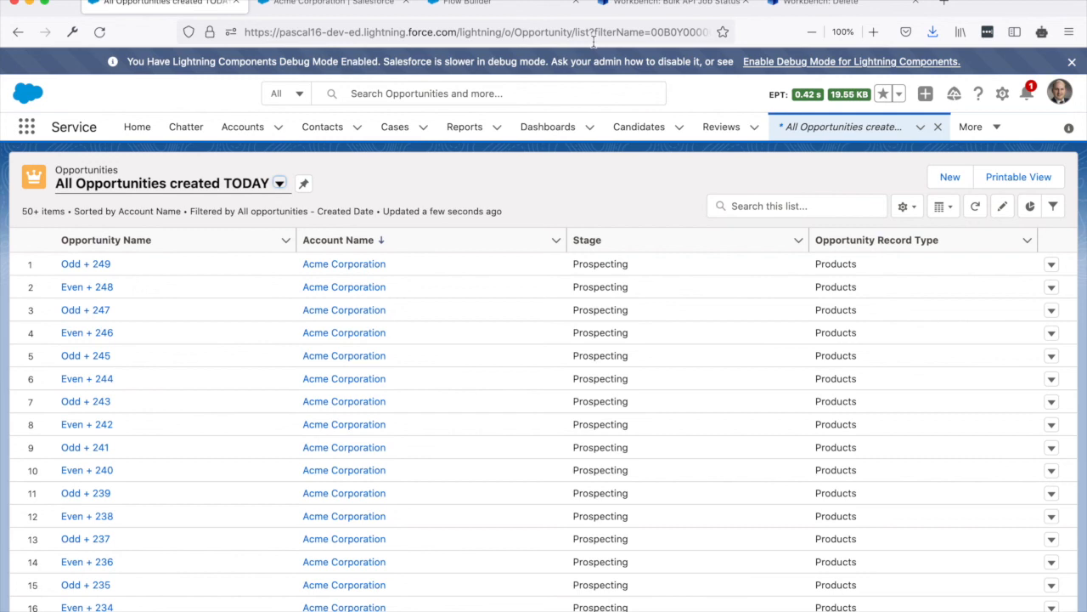
pyautogui.click(514, 10)
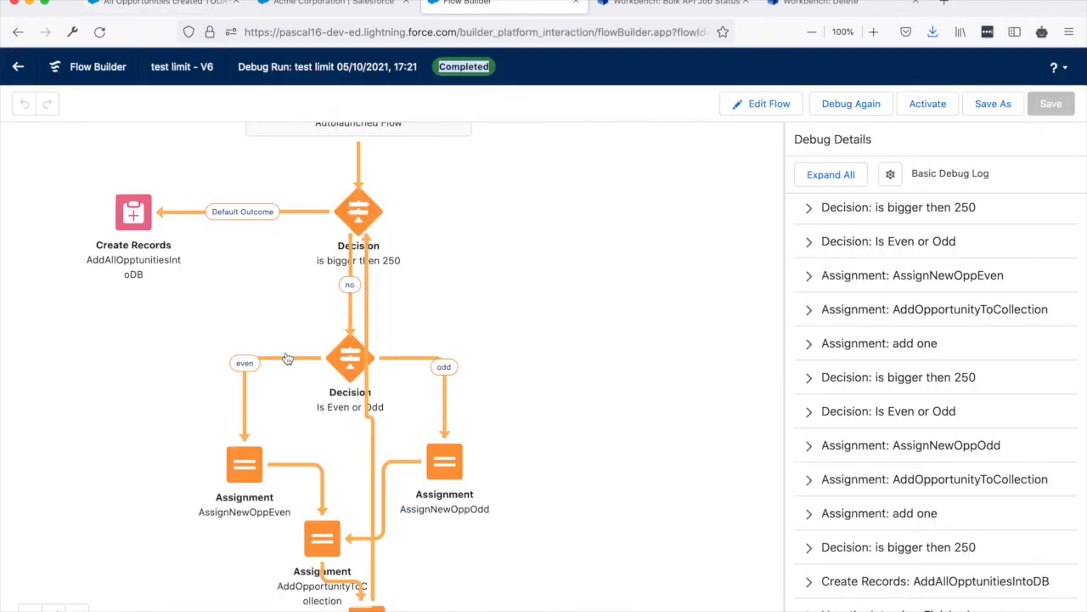